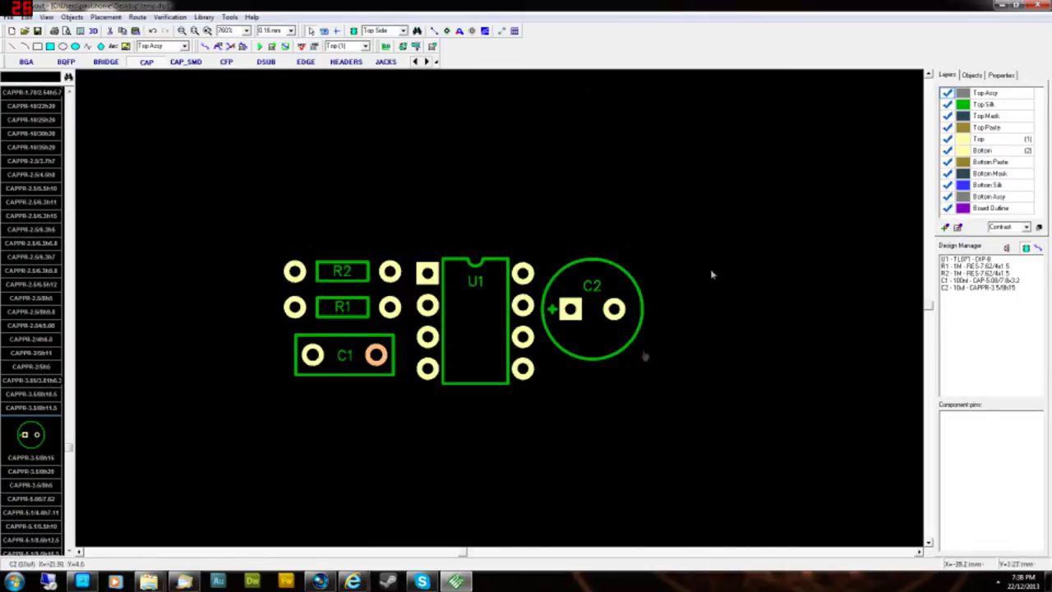
drag(214, 203, 764, 441)
drag(635, 398, 220, 145)
drag(699, 446, 181, 215)
click(587, 437)
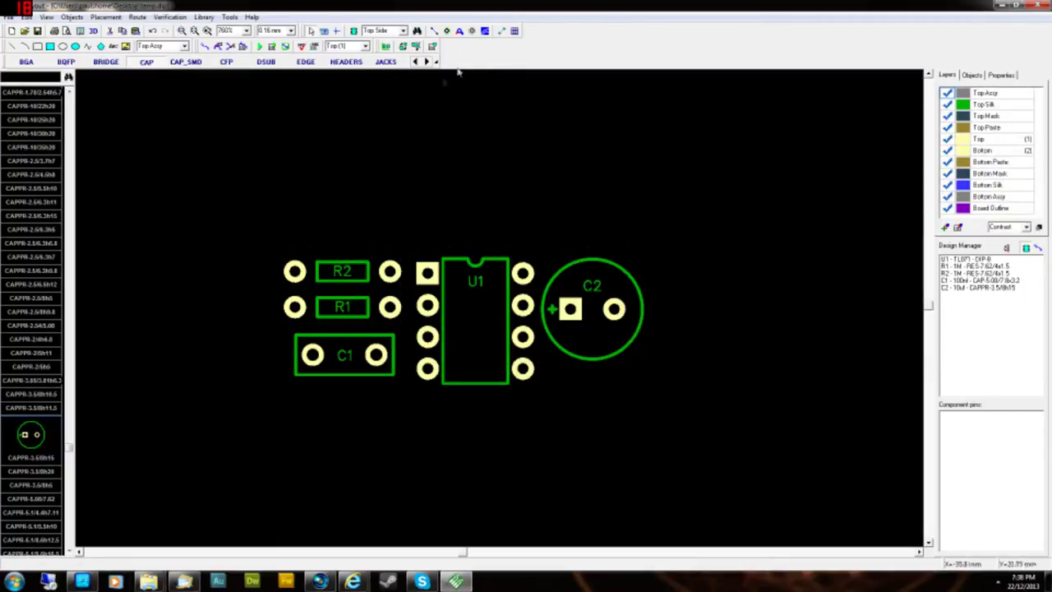
- Place a single through-hole pad on the board and position it just below the left end of C1
click(446, 30)
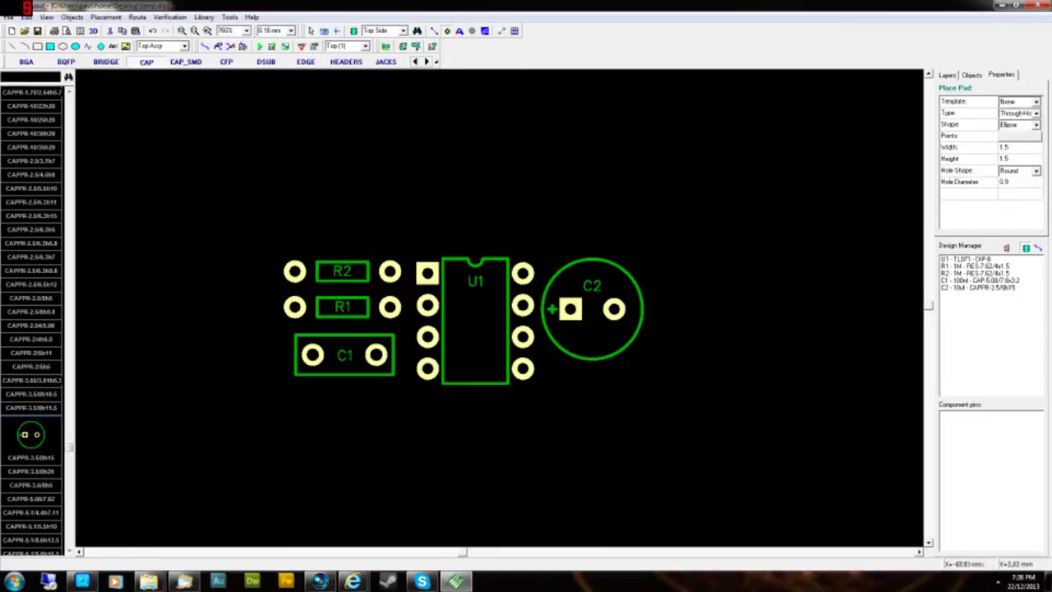
click(253, 398)
right_click(222, 375)
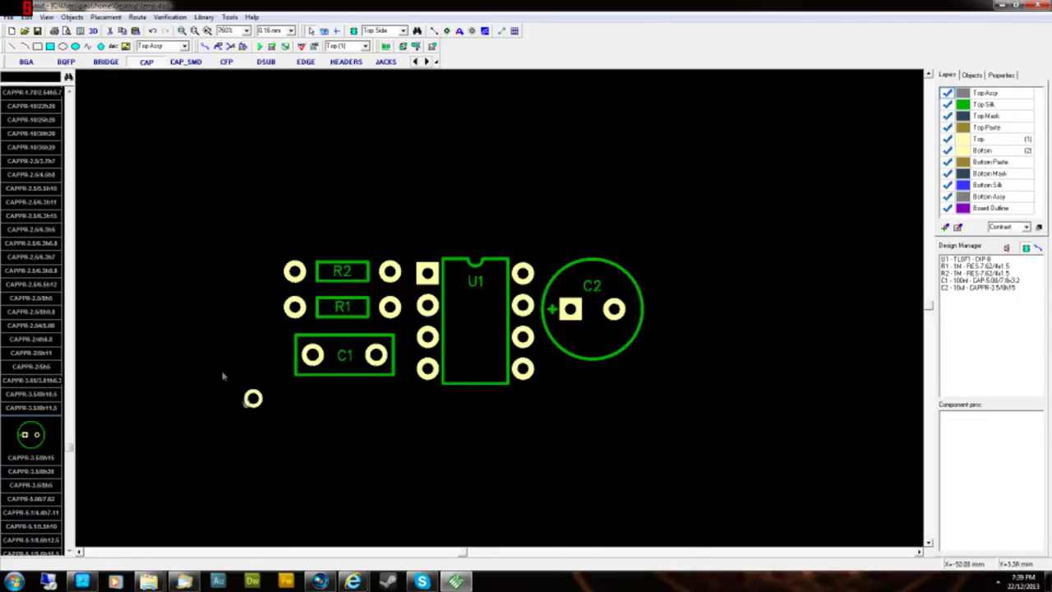
drag(258, 409, 314, 403)
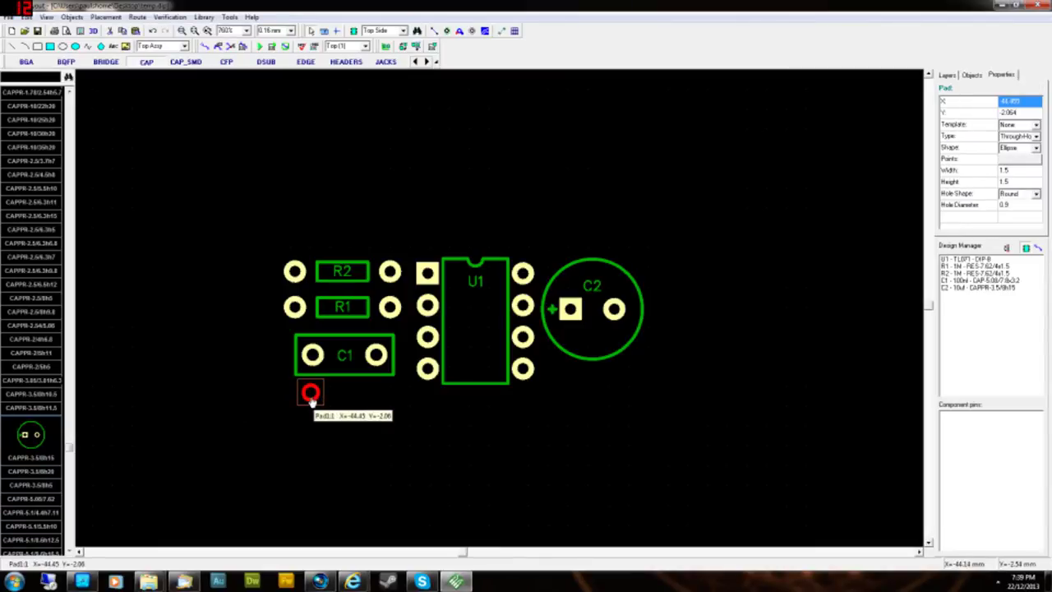
- Set the new pad's width and height to 1.8 mm in its pattern's pad properties
right_click(313, 396)
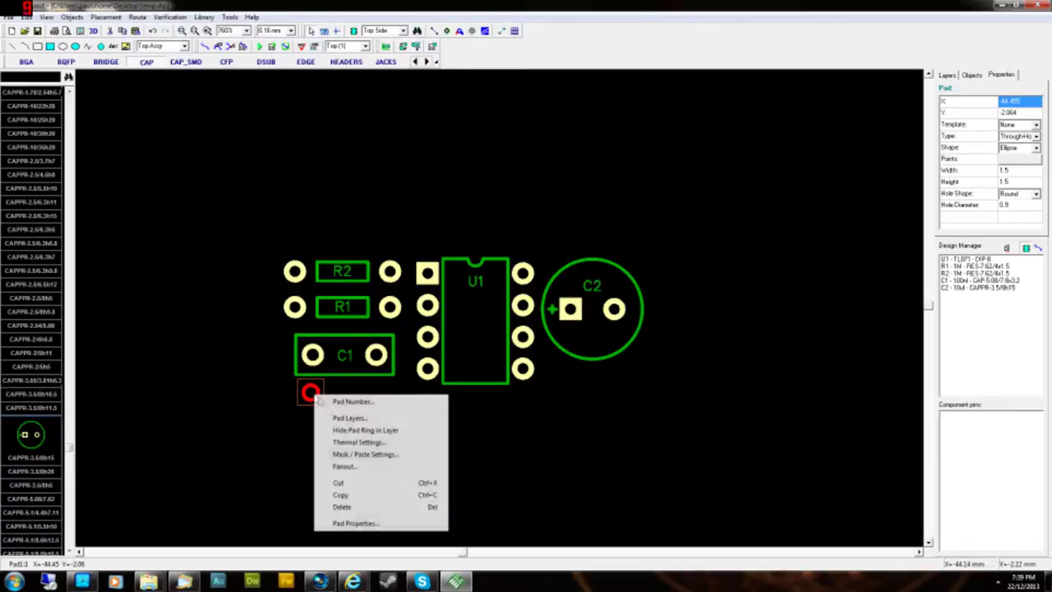
click(358, 523)
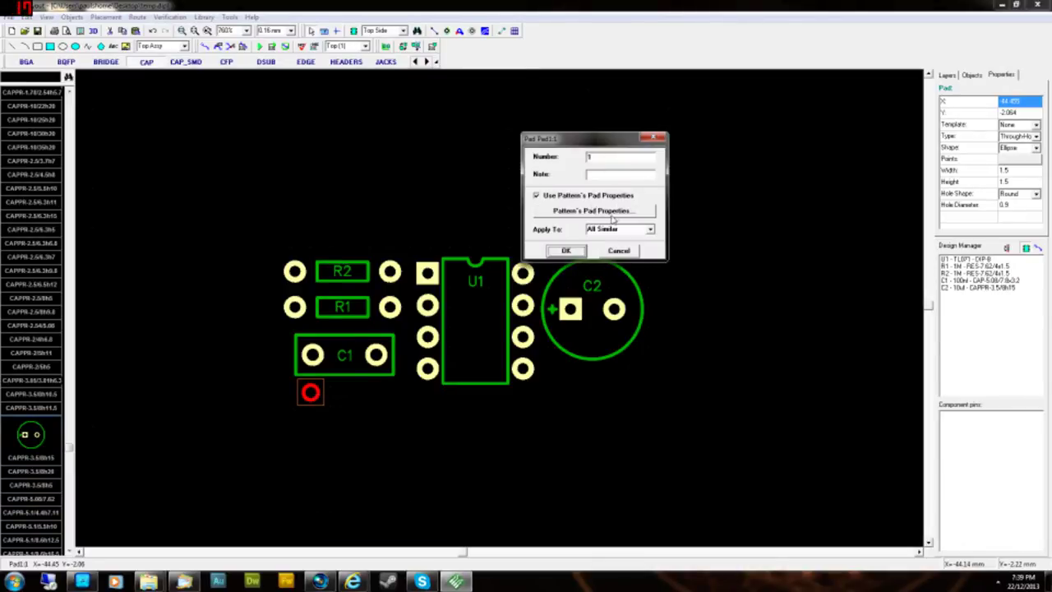
click(601, 211)
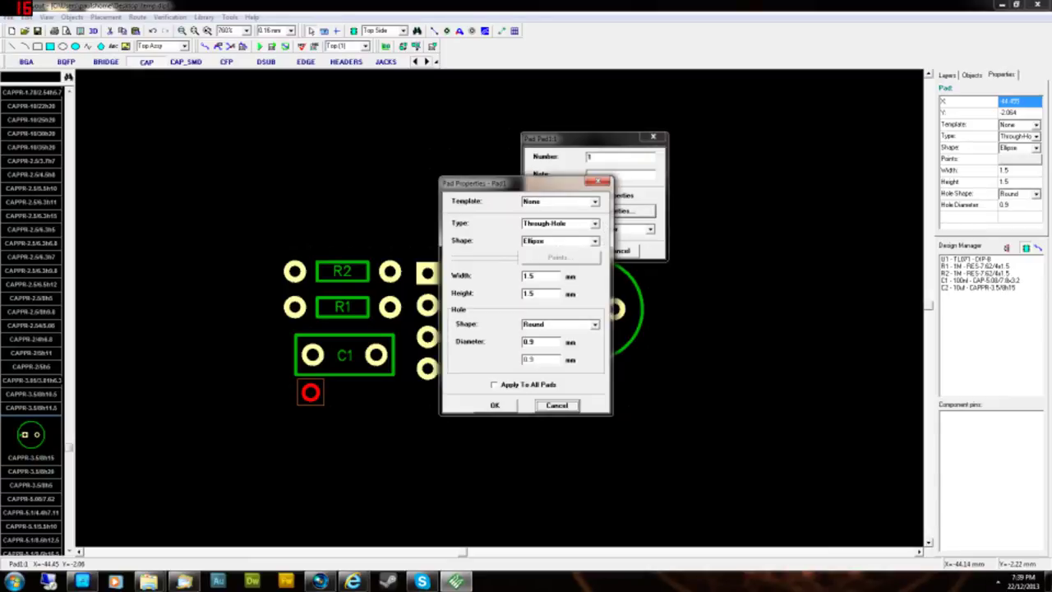
drag(541, 276, 419, 269)
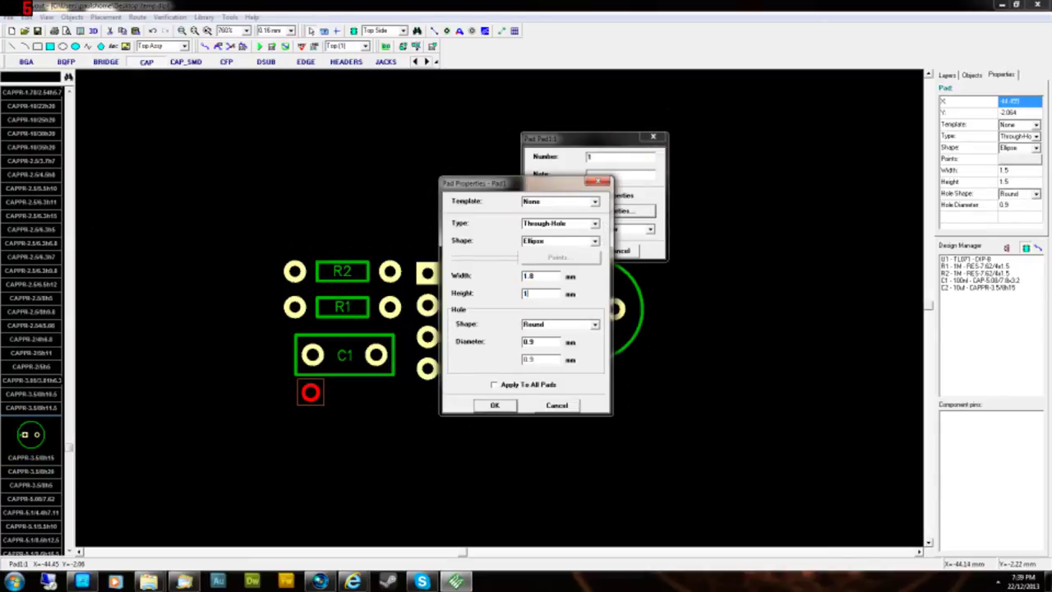
key(Return)
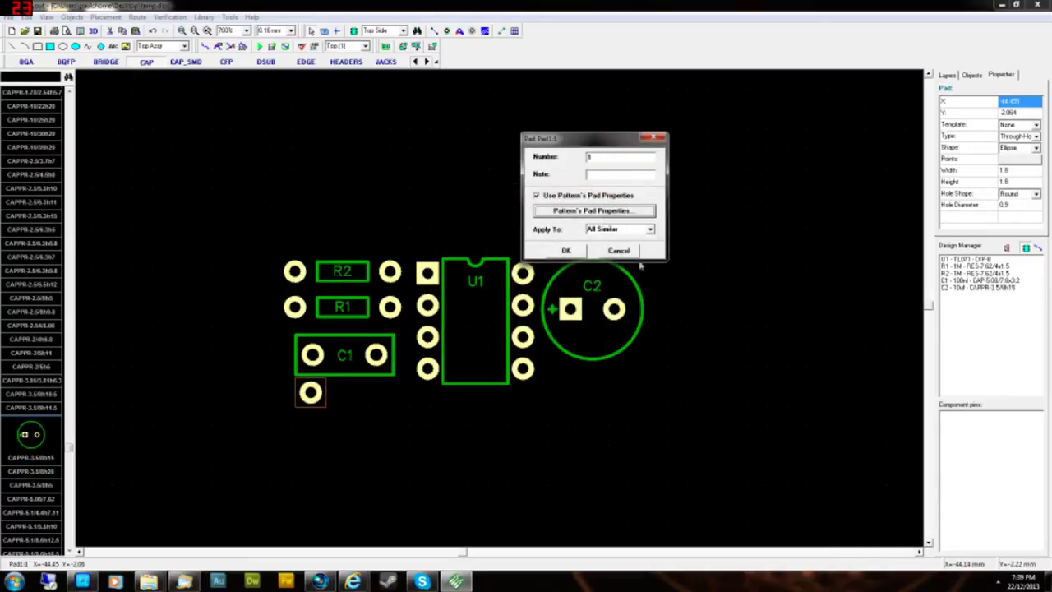
click(565, 250)
- Make three copies of the 1.8 mm pad
key(ctrl+v)
key(ctrl+v)
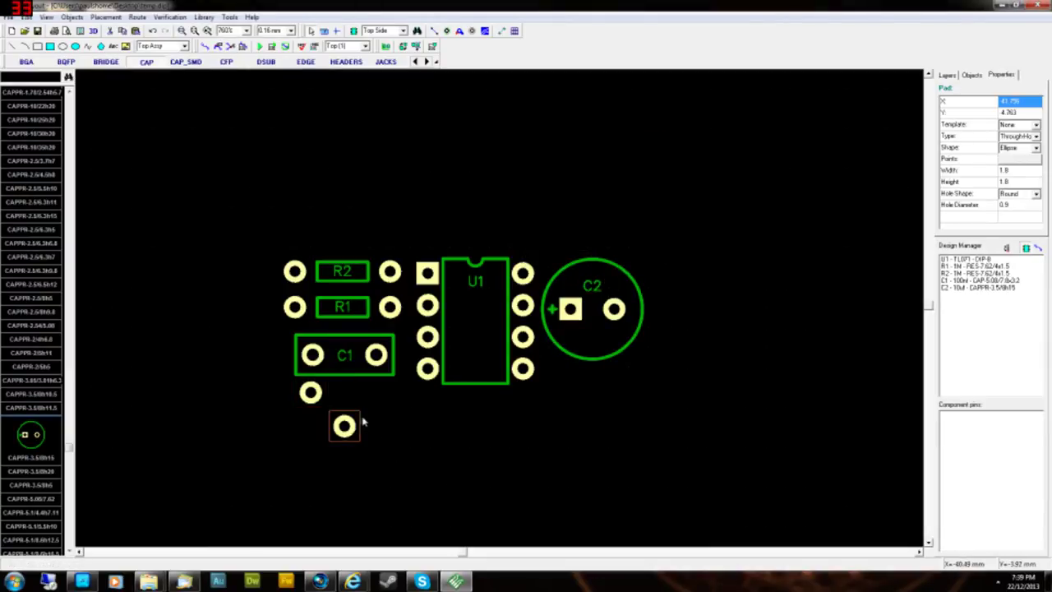
key(ctrl+d)
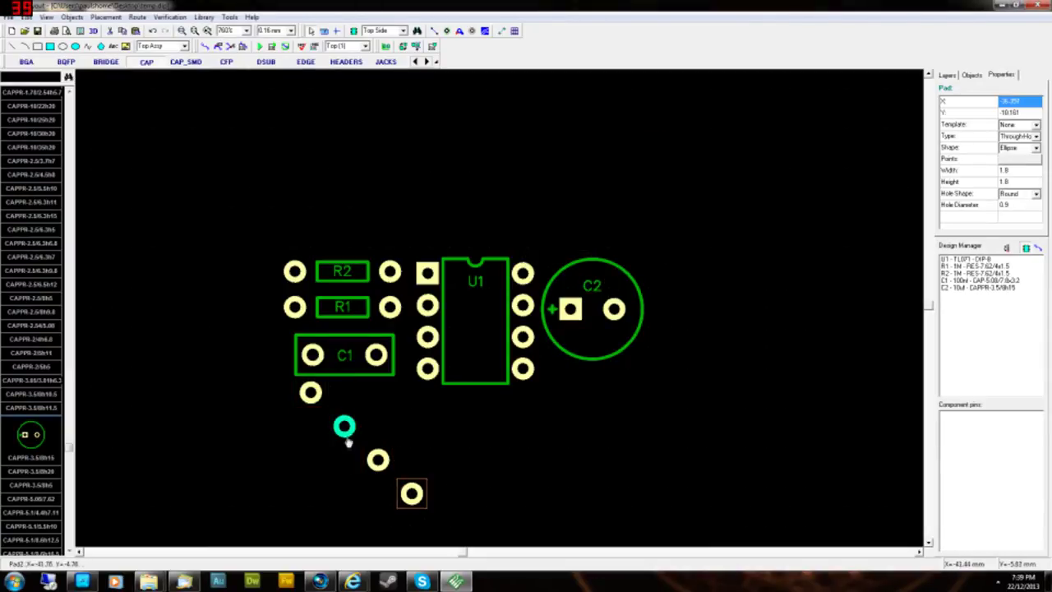
- Arrange the four pads with two side by side beneath C1, one above U1 and one below C2
drag(311, 392, 285, 392)
mouse_move(335, 418)
mouse_down()
mouse_move(323, 389)
mouse_move(327, 401)
mouse_up()
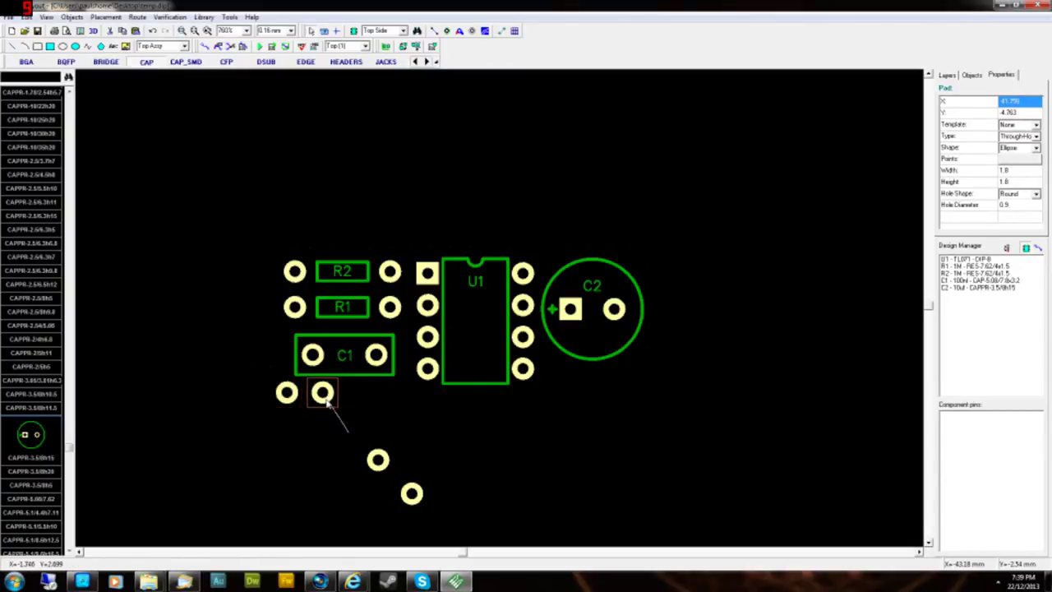
click(236, 464)
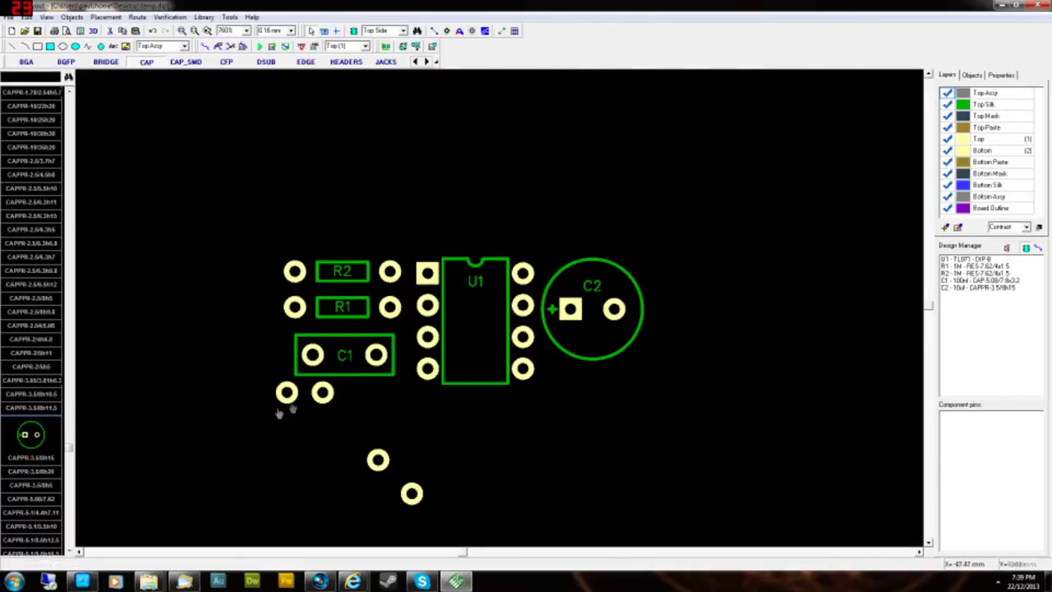
click(286, 393)
drag(325, 398, 339, 411)
drag(378, 458, 475, 232)
click(412, 494)
drag(411, 494, 618, 397)
click(679, 356)
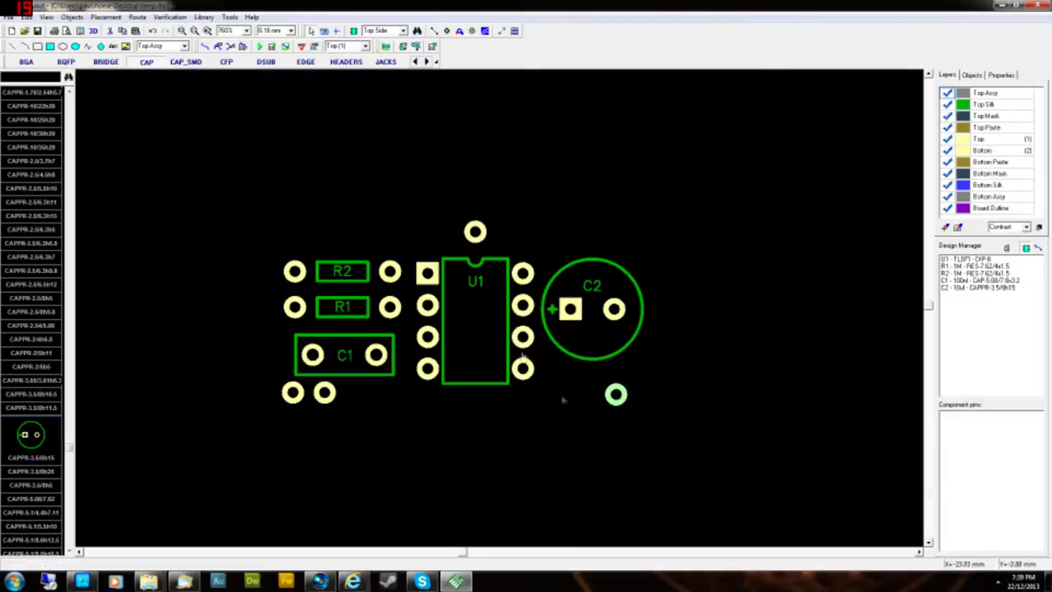
click(290, 398)
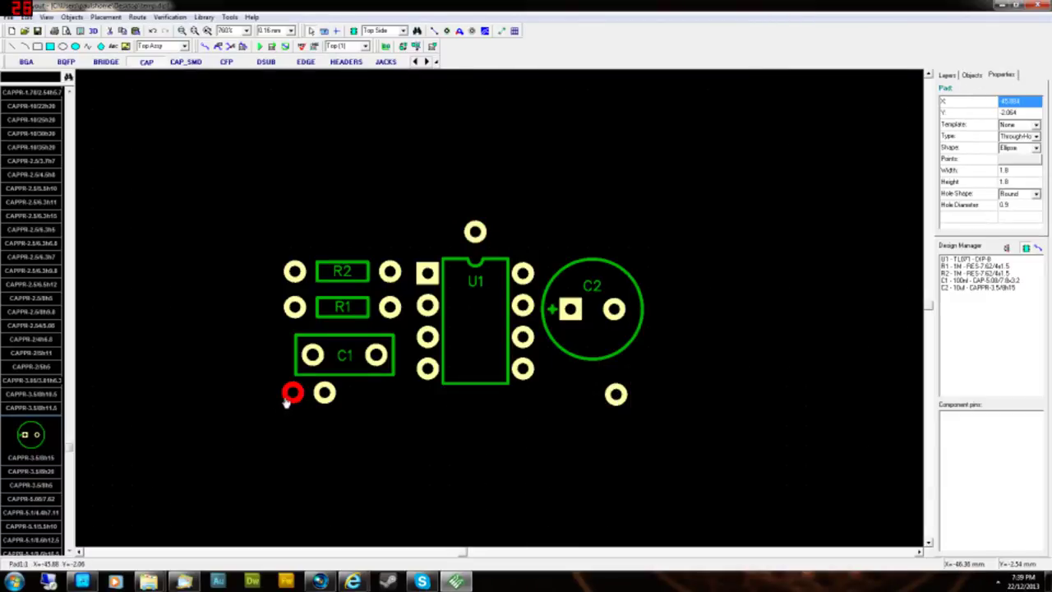
click(329, 398)
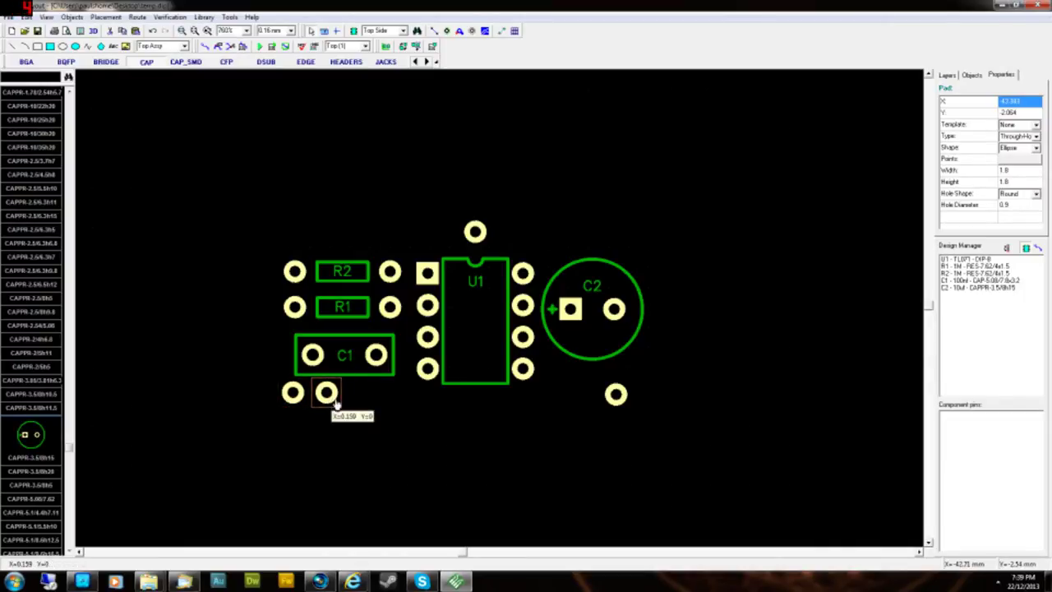
click(284, 440)
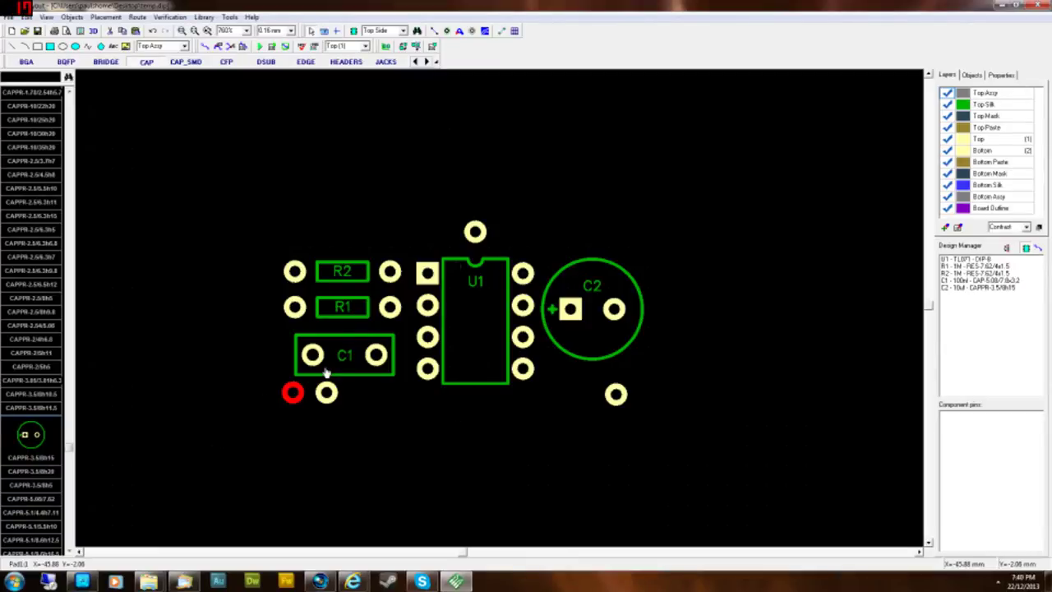
click(617, 395)
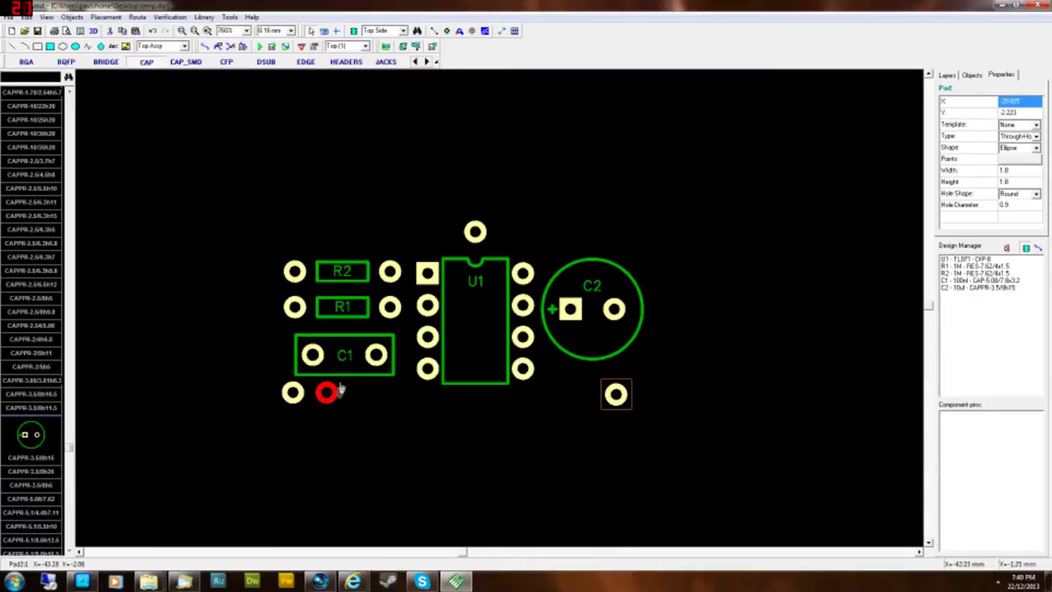
- Rotate C1 to a vertical orientation and move it to the left of R1 and R2
click(364, 374)
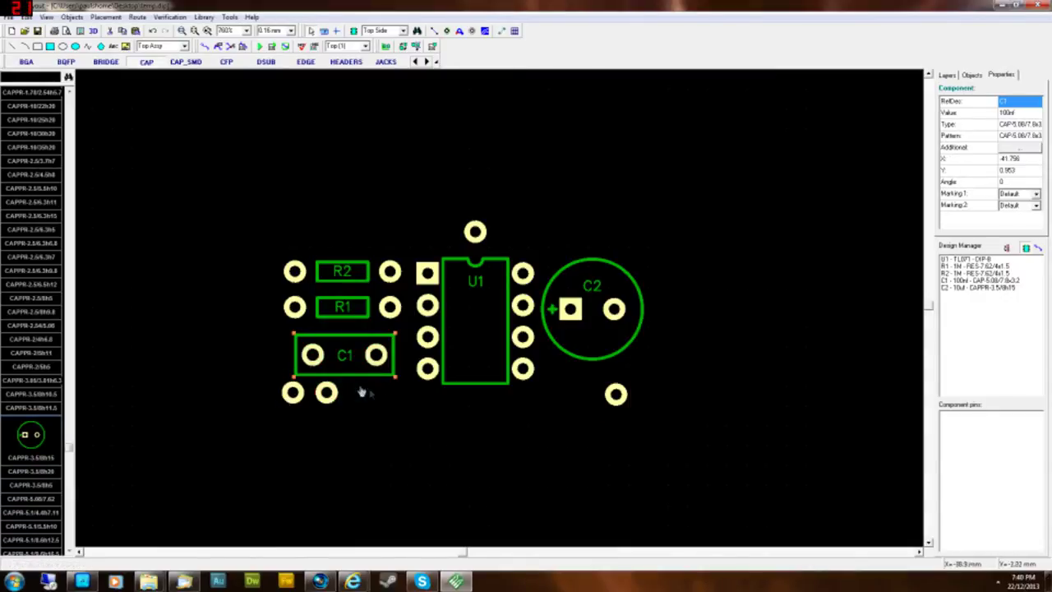
key(r)
drag(355, 370, 267, 323)
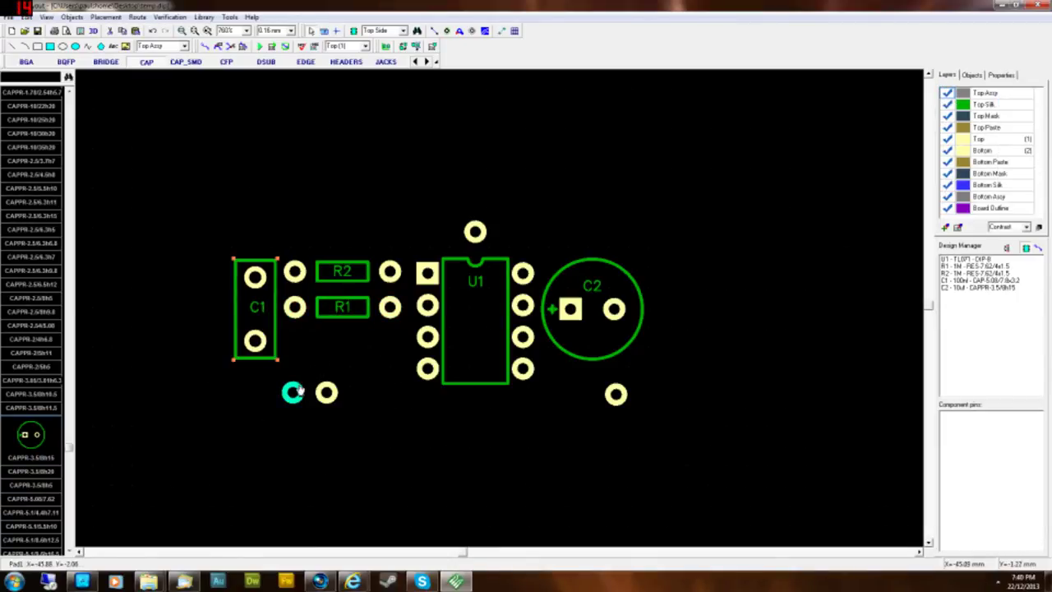
- Move the two lower-left pads up so they sit side by side directly beneath R1
drag(292, 392, 294, 343)
drag(328, 396, 331, 347)
click(473, 485)
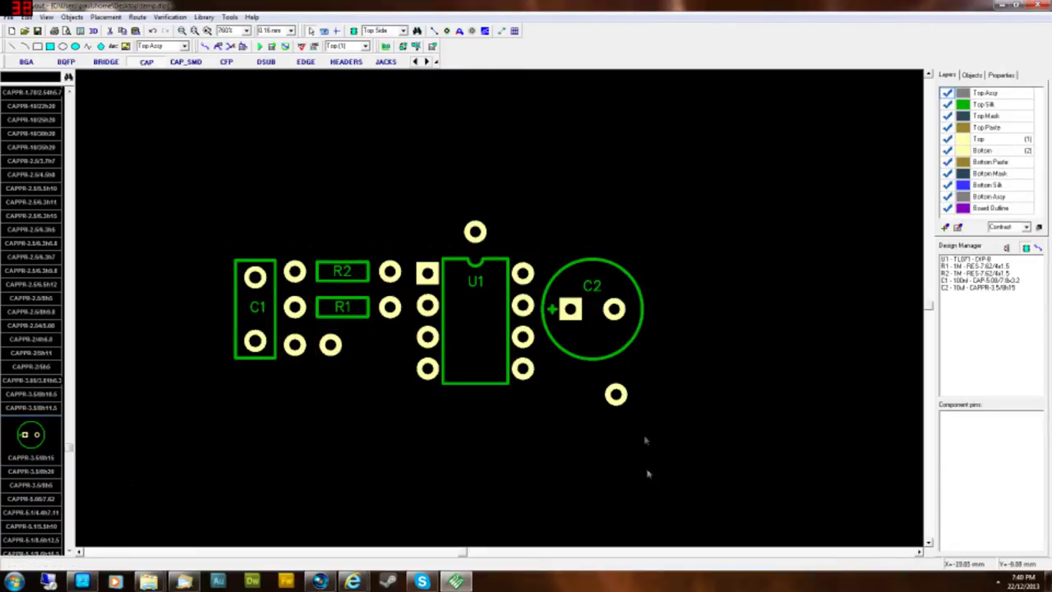
- Shift C2 slightly down and place the two remaining pads at its upper-left and lower-right
drag(615, 394, 635, 367)
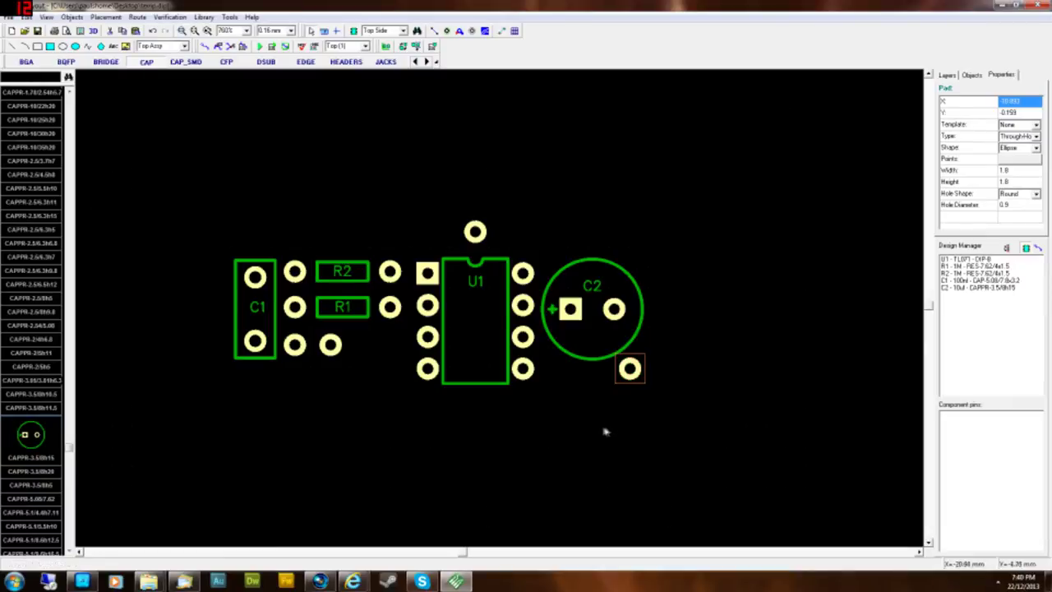
click(605, 432)
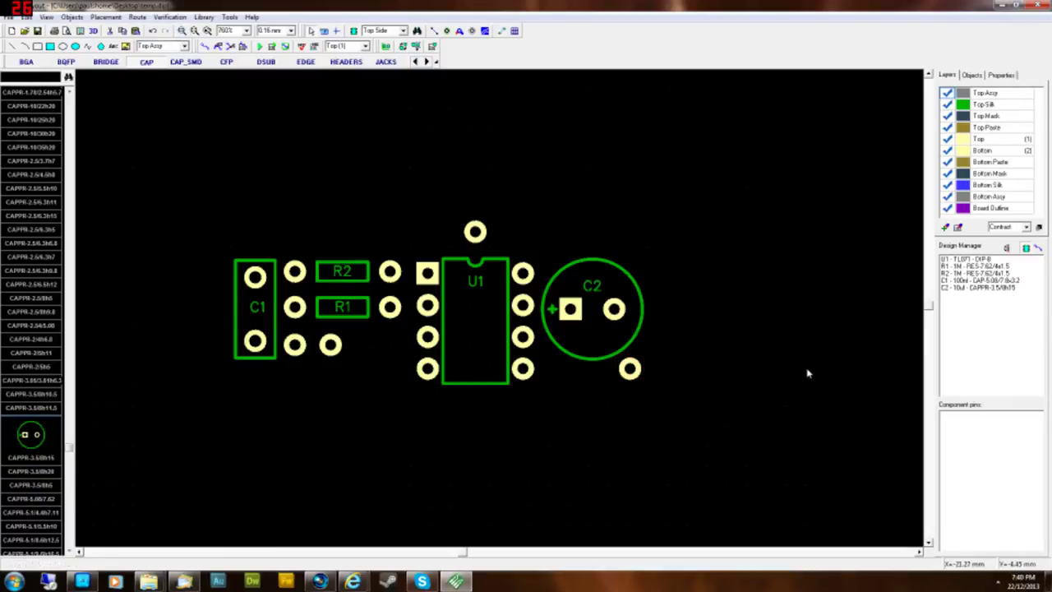
drag(633, 366, 687, 294)
mouse_move(613, 270)
mouse_down()
mouse_move(616, 314)
mouse_move(615, 282)
mouse_up()
drag(683, 296, 665, 364)
drag(476, 228, 588, 268)
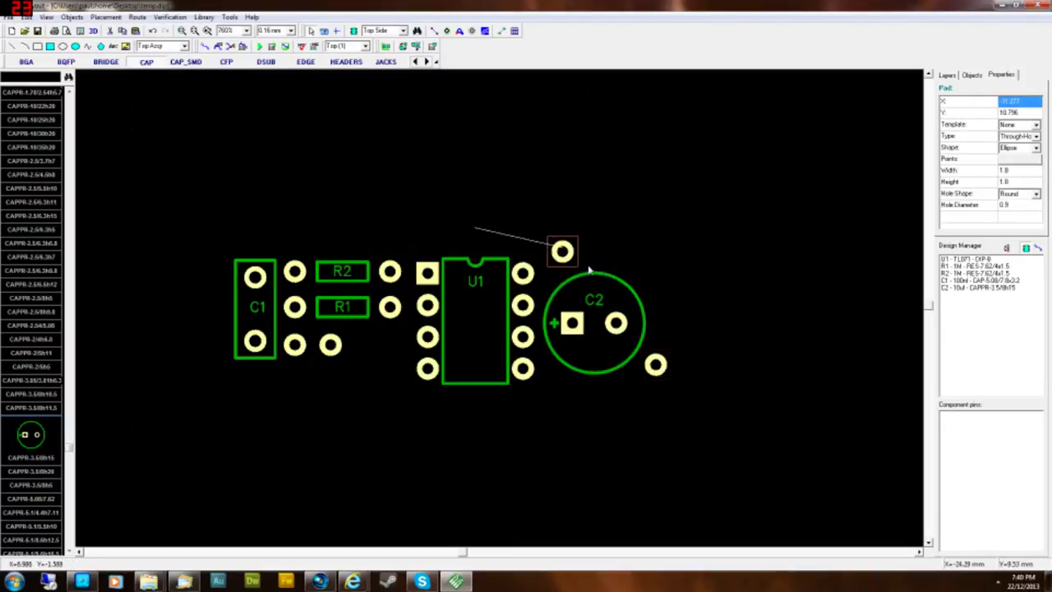
drag(656, 368, 655, 375)
click(573, 476)
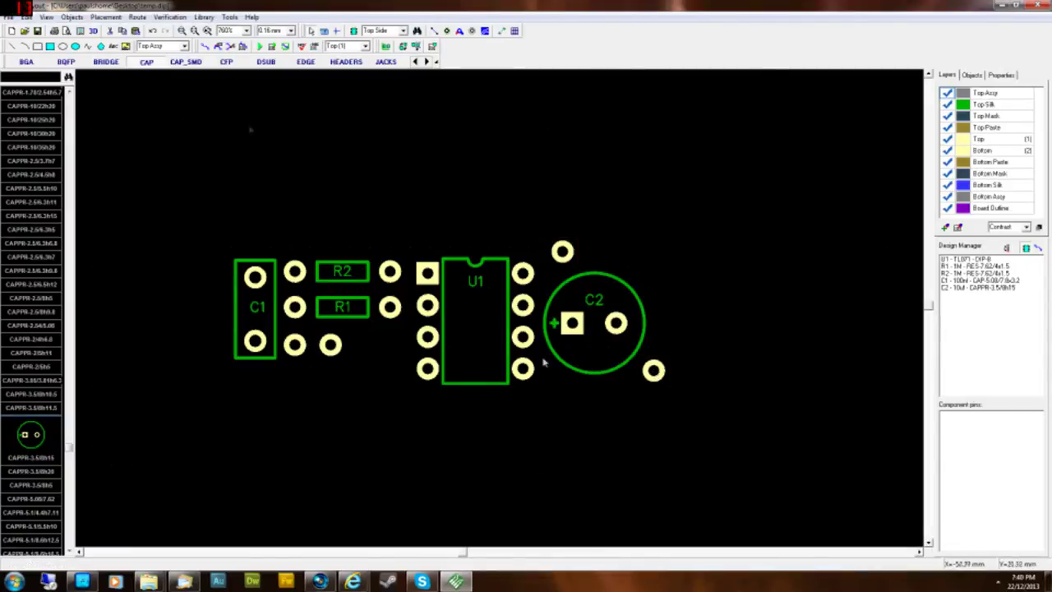
drag(201, 103, 816, 498)
click(392, 492)
drag(179, 193, 756, 518)
click(503, 485)
drag(188, 152, 820, 504)
click(425, 446)
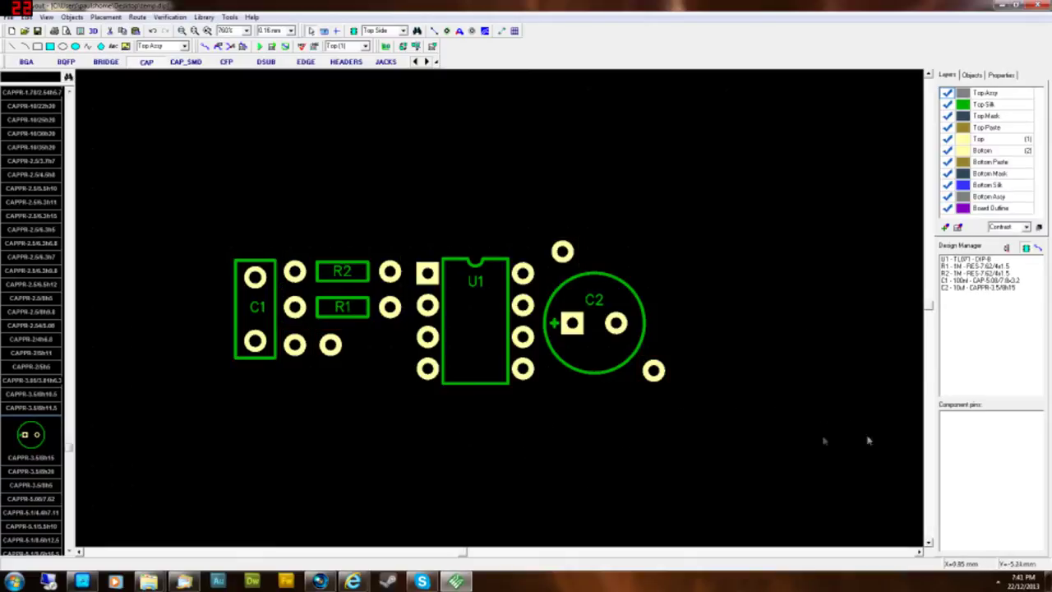
scroll(493, 490, down, 1)
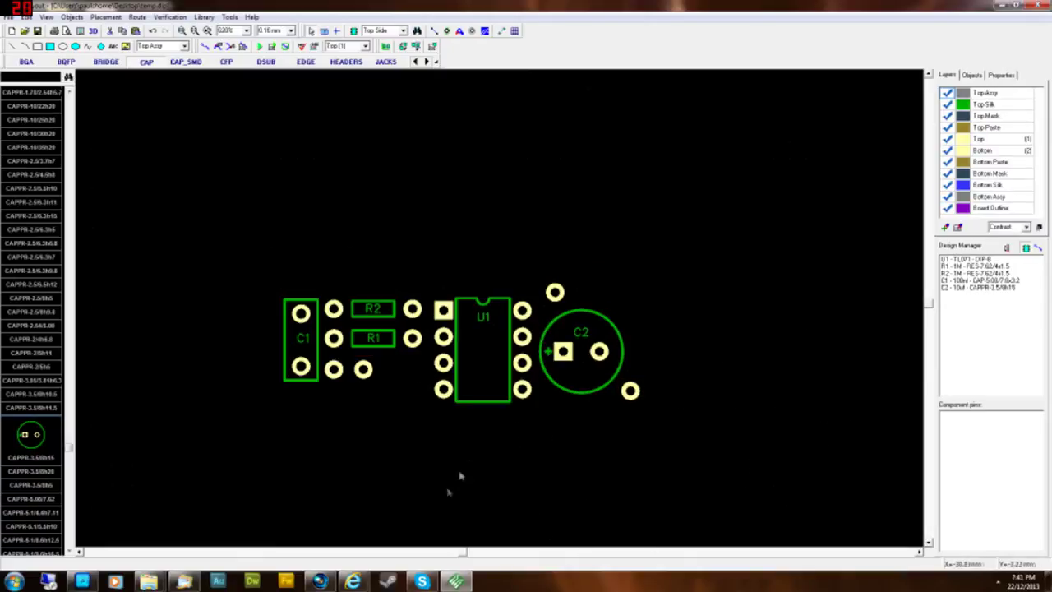
middle_drag(367, 424, 411, 371)
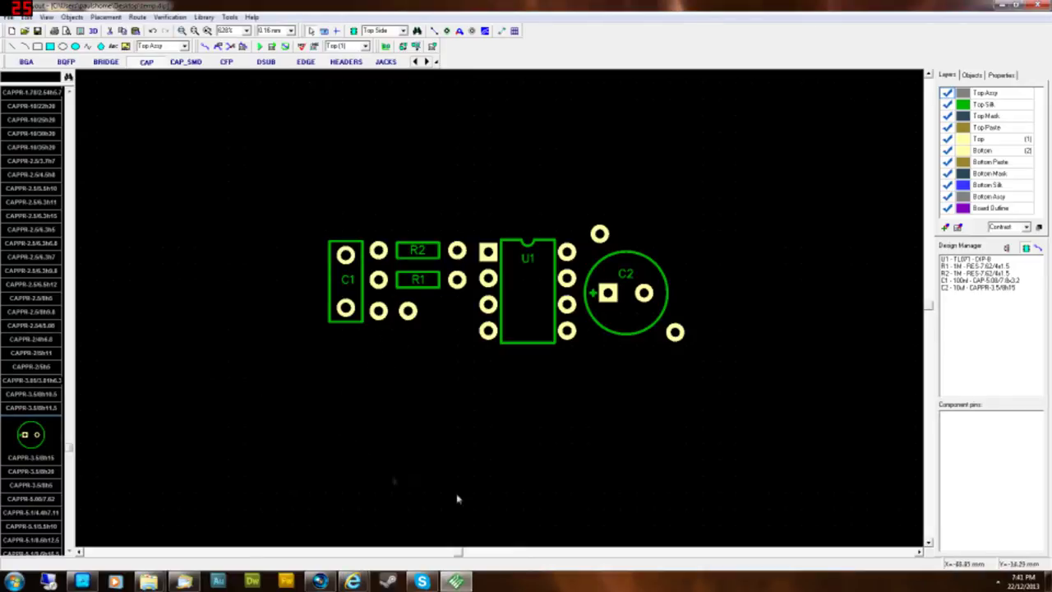
drag(260, 163, 798, 446)
drag(218, 175, 840, 451)
click(434, 437)
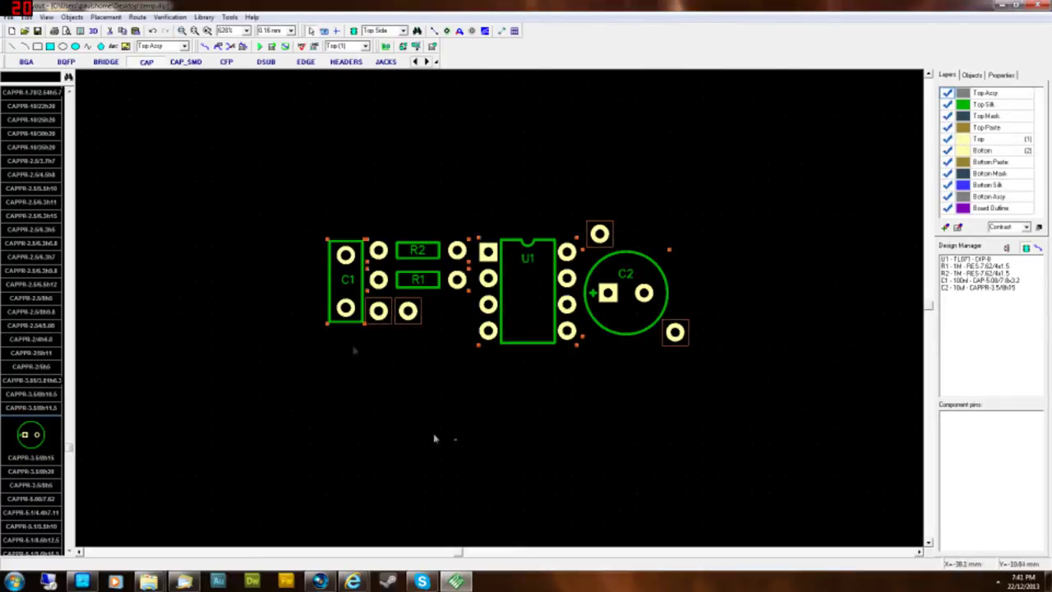
- Add the text label "Input" on the Top Assy layer below C1 and the two input pads
click(114, 46)
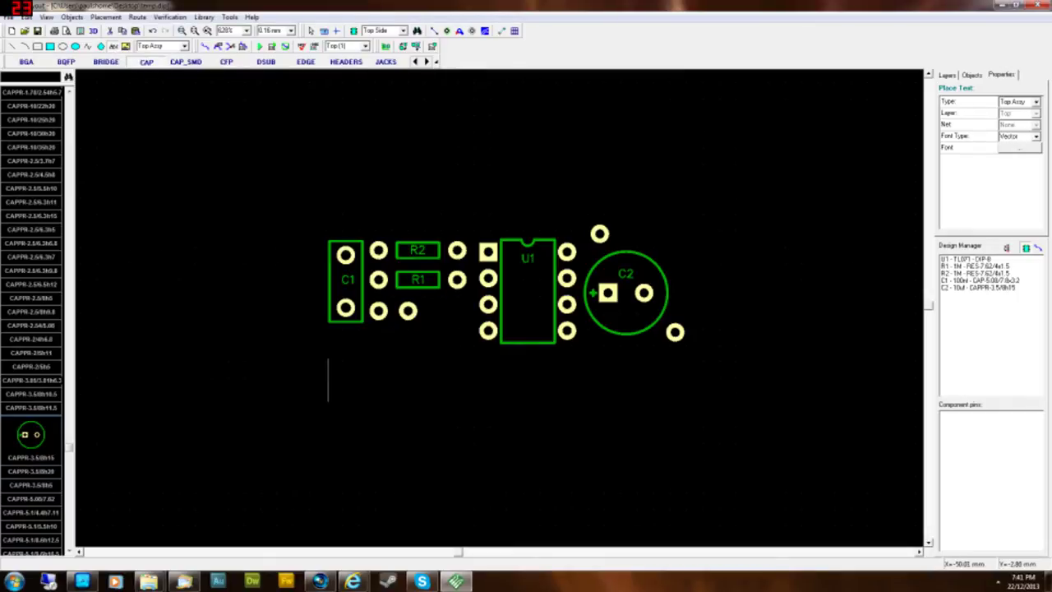
text(Inp)
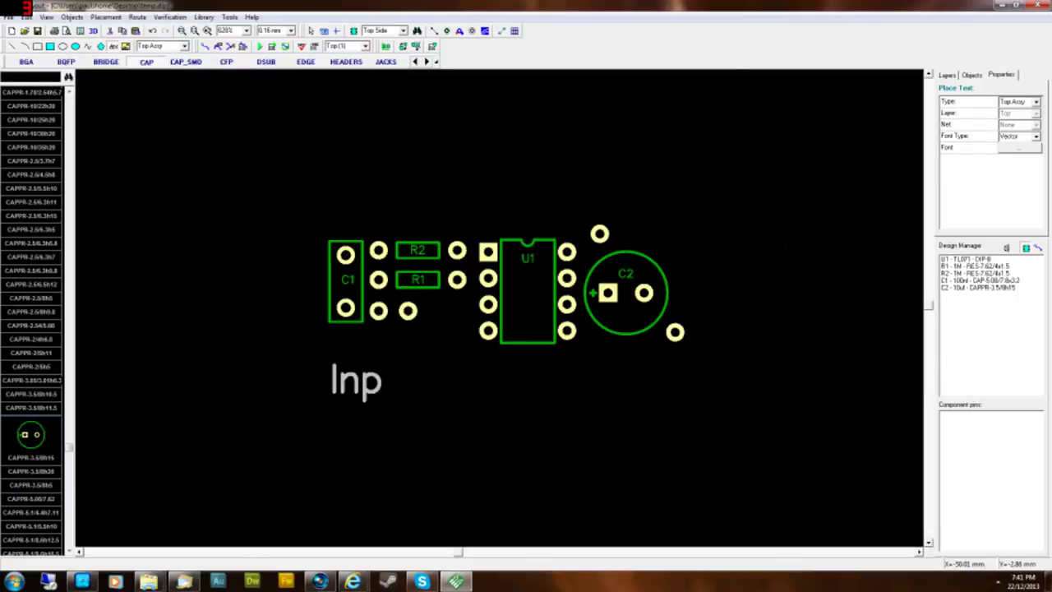
text(ut)
key(Return)
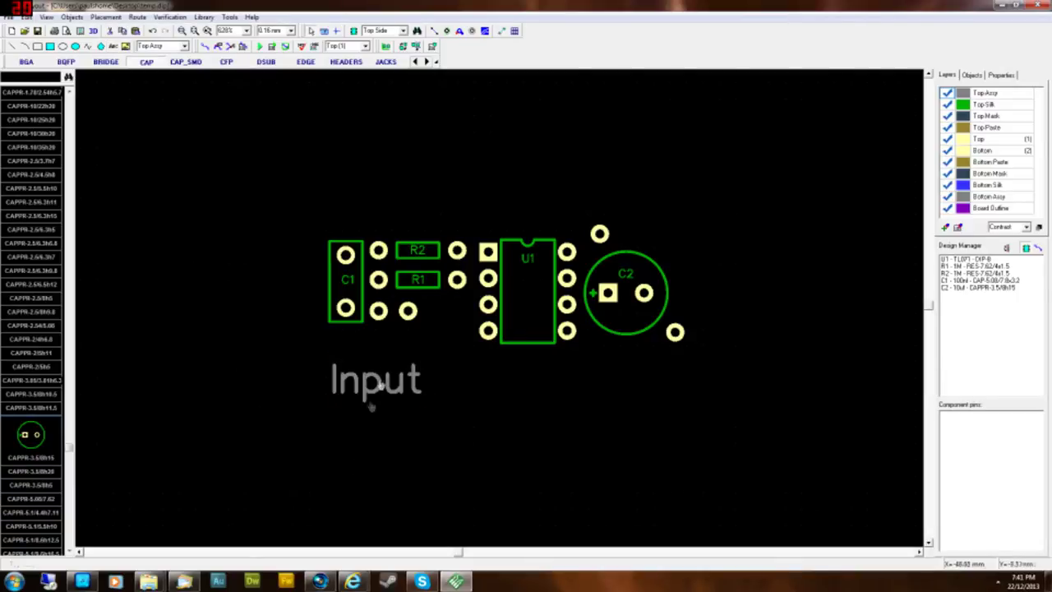
- Set the font size of the "Input" label to 4 and move it up just beneath the left input pad
click(383, 385)
right_click(387, 392)
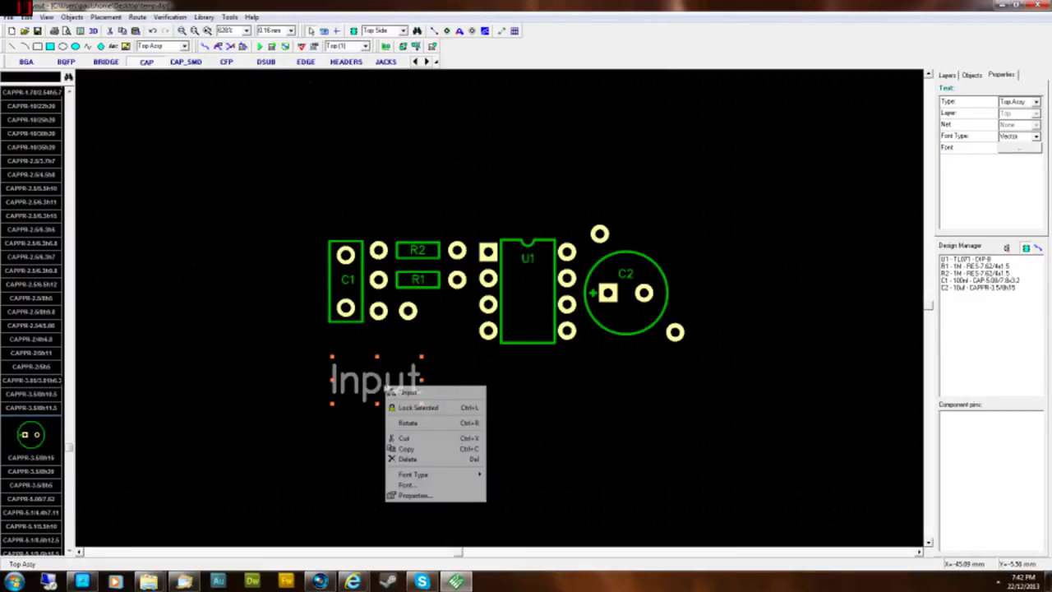
click(435, 488)
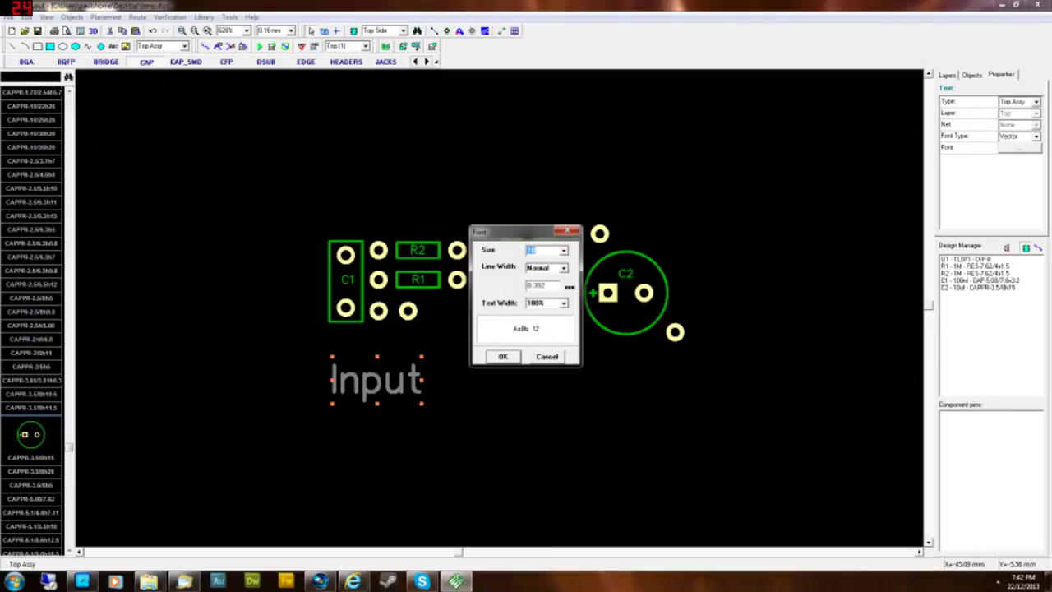
click(564, 249)
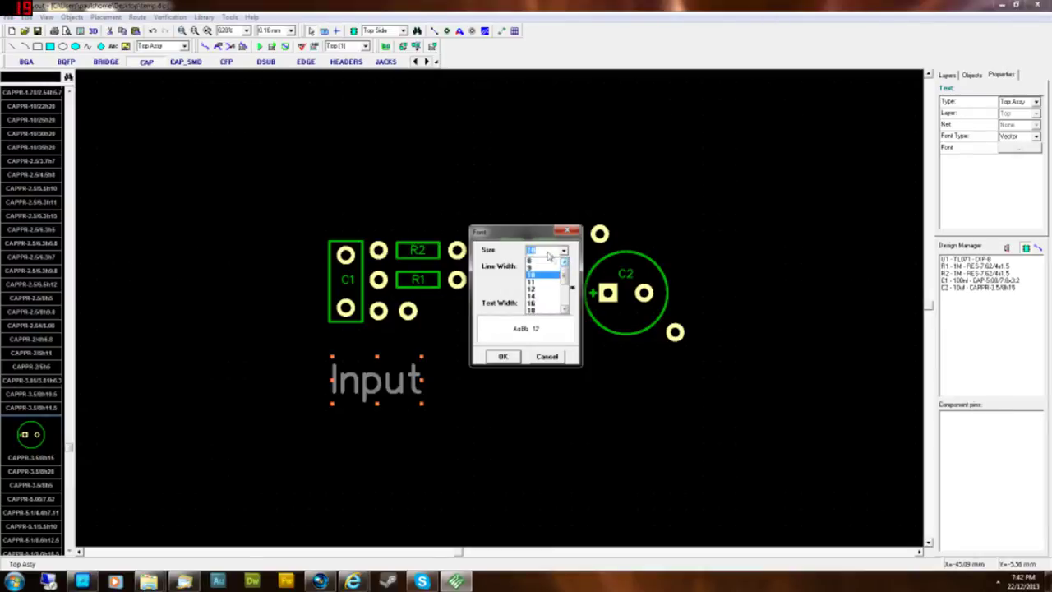
click(547, 252)
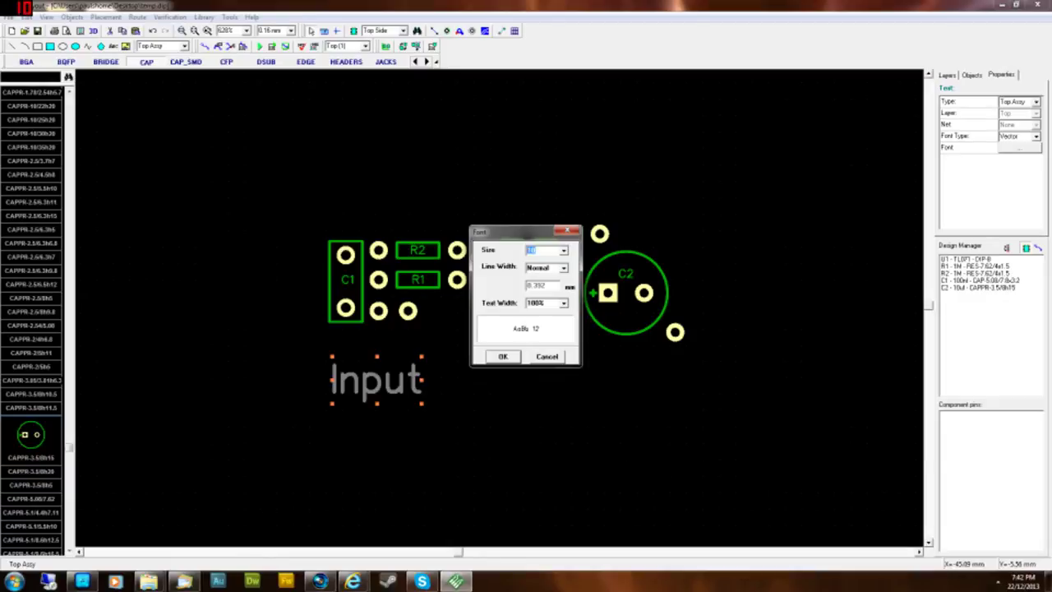
text(4)
key(Return)
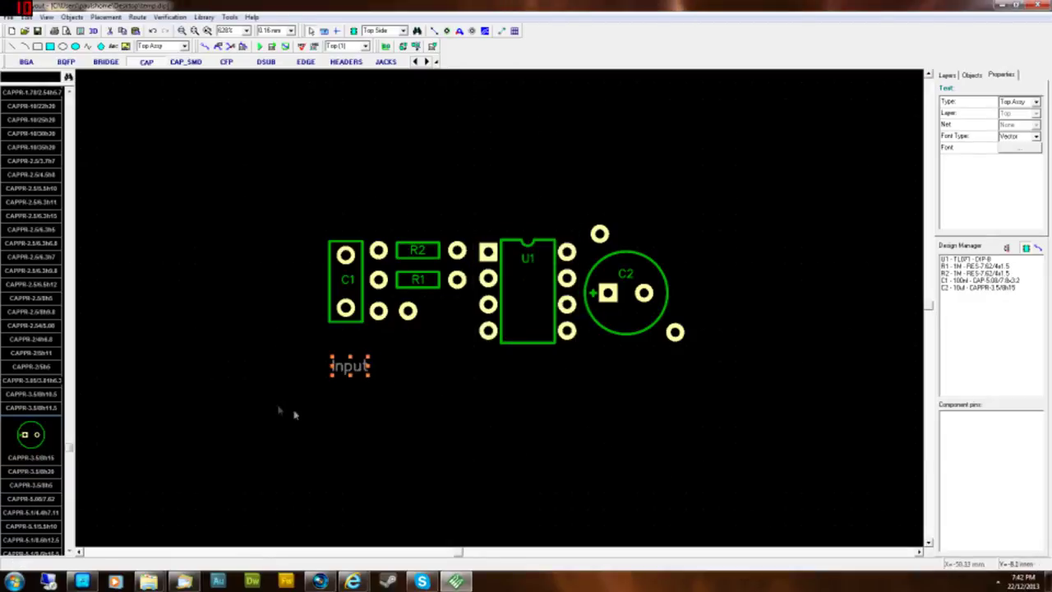
drag(362, 370, 377, 341)
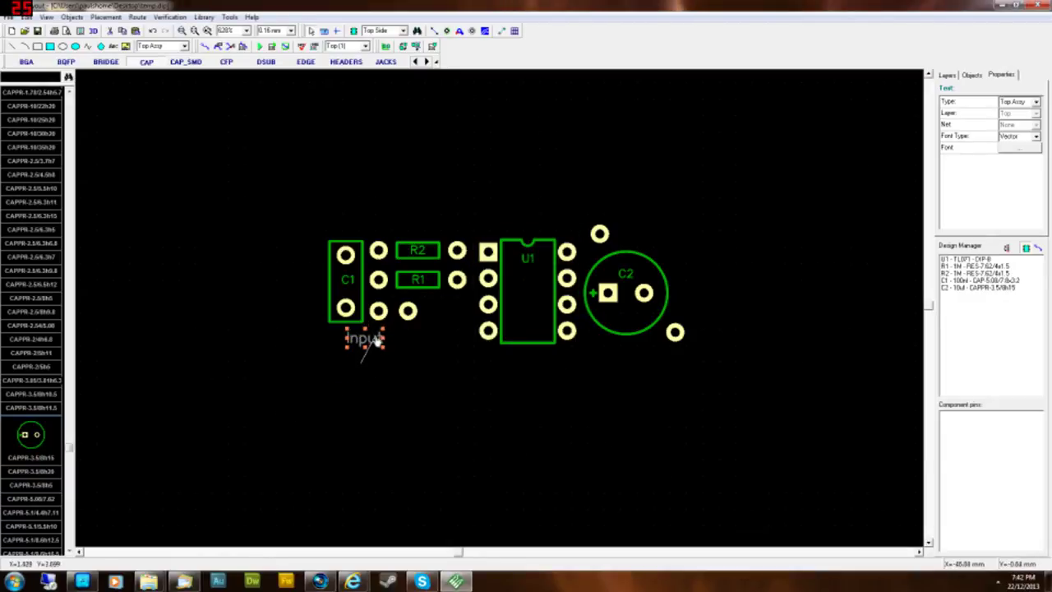
- Duplicate the "Input" label, place the copy beneath the right input pad and change its text to "Grnd"
key(ctrl+v)
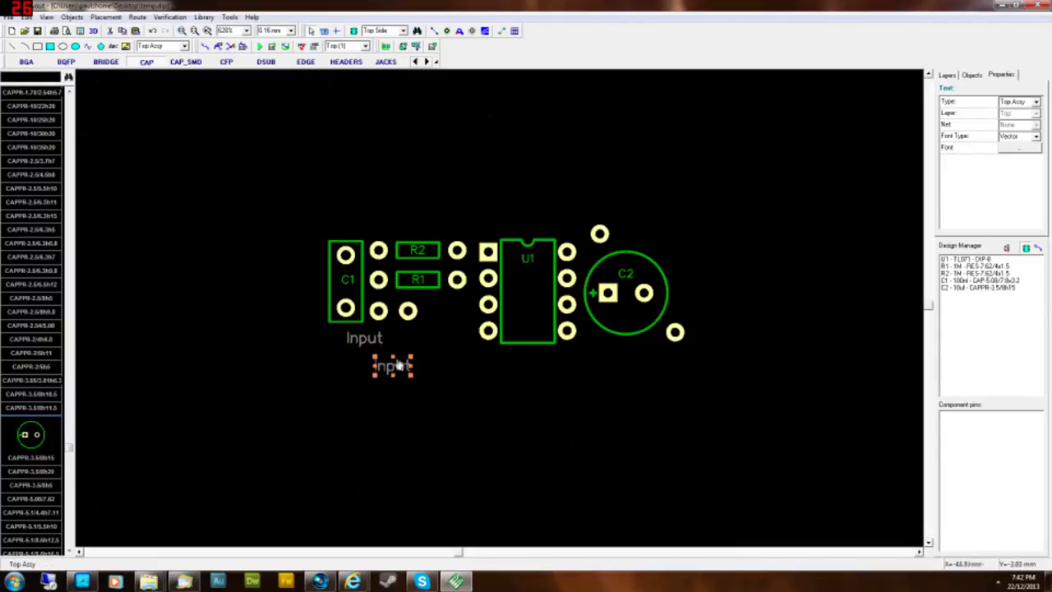
drag(401, 369, 421, 343)
right_click(422, 343)
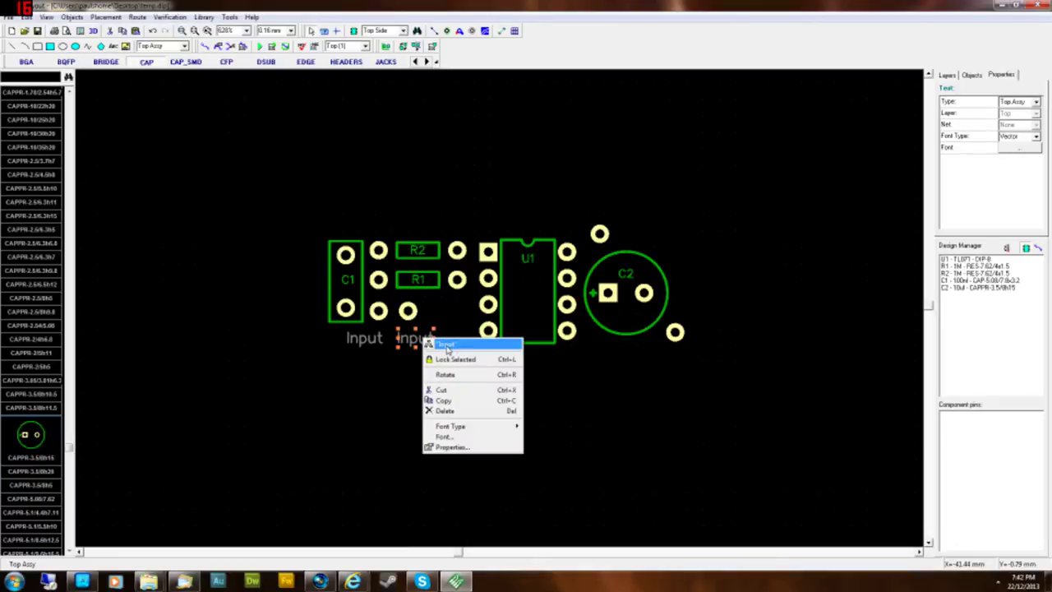
click(446, 346)
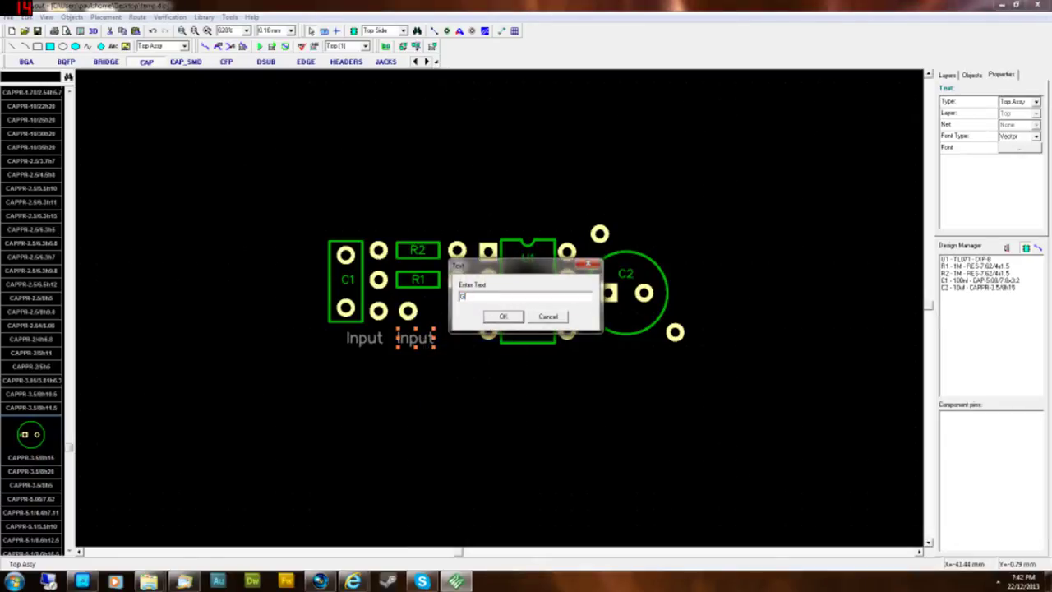
text(Grnd)
key(Return)
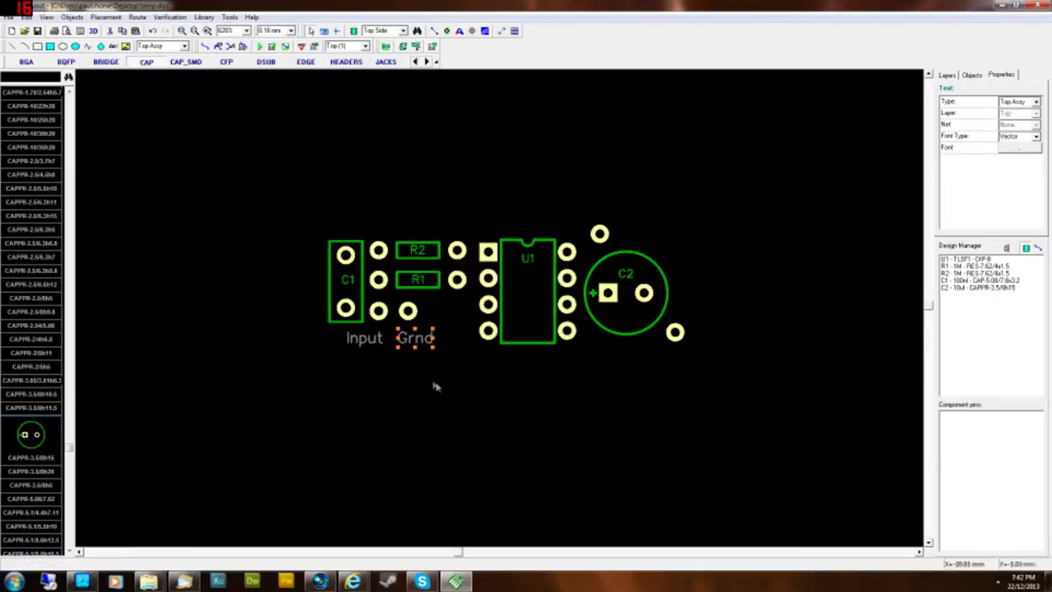
- Duplicate the "Grnd" label beside the pad at C2's upper left and change its text to "+9v"
key(ctrl+v)
drag(454, 369, 642, 239)
right_click(640, 238)
click(657, 238)
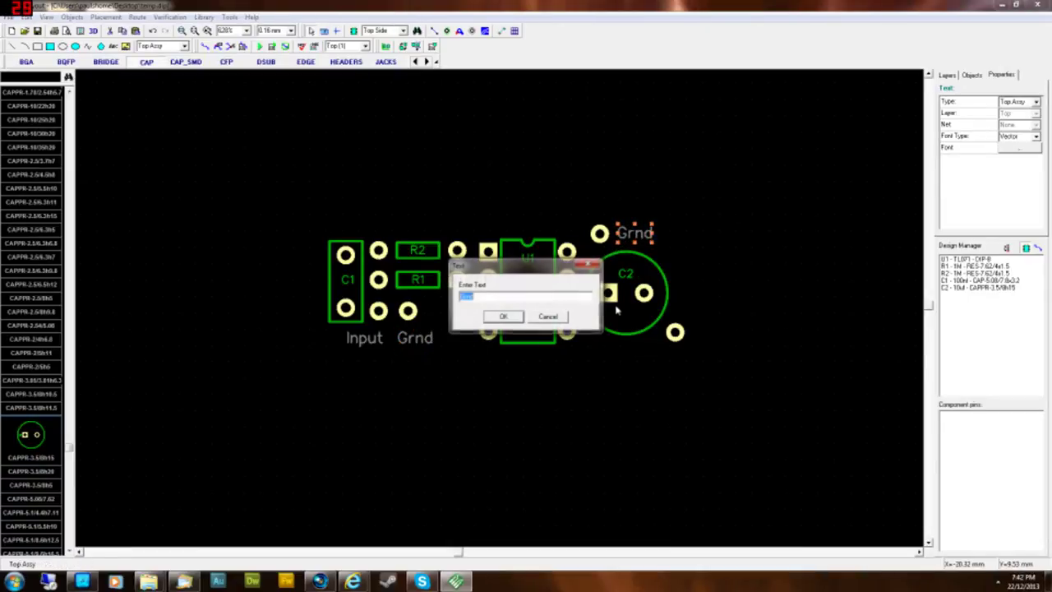
text(+9v)
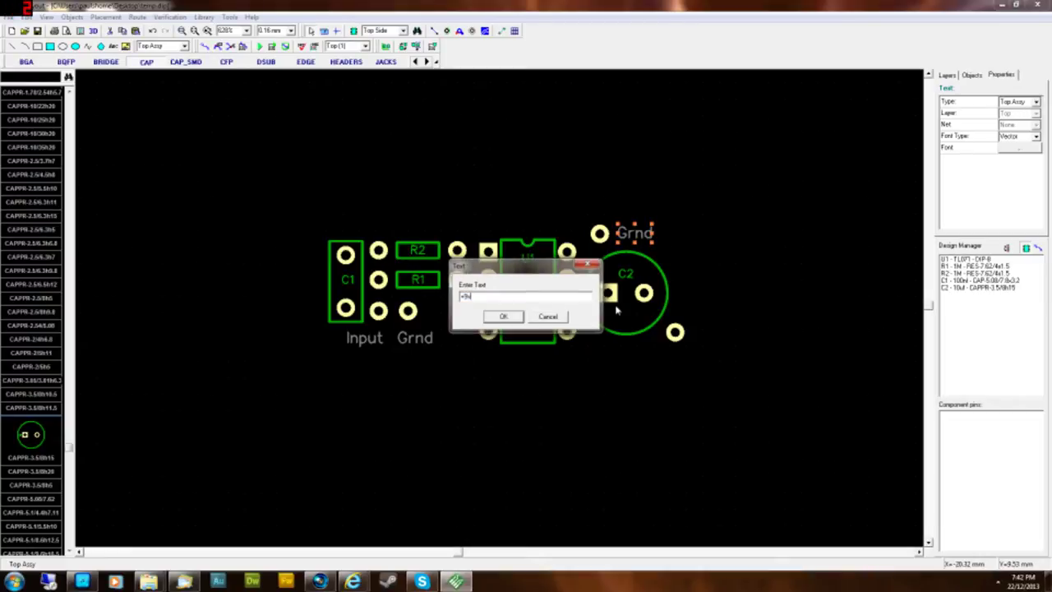
key(Return)
- Duplicate the "+9v" label beside the pad at C2's lower right, change its text to "Output" and nudge it slightly right
text(+9v)
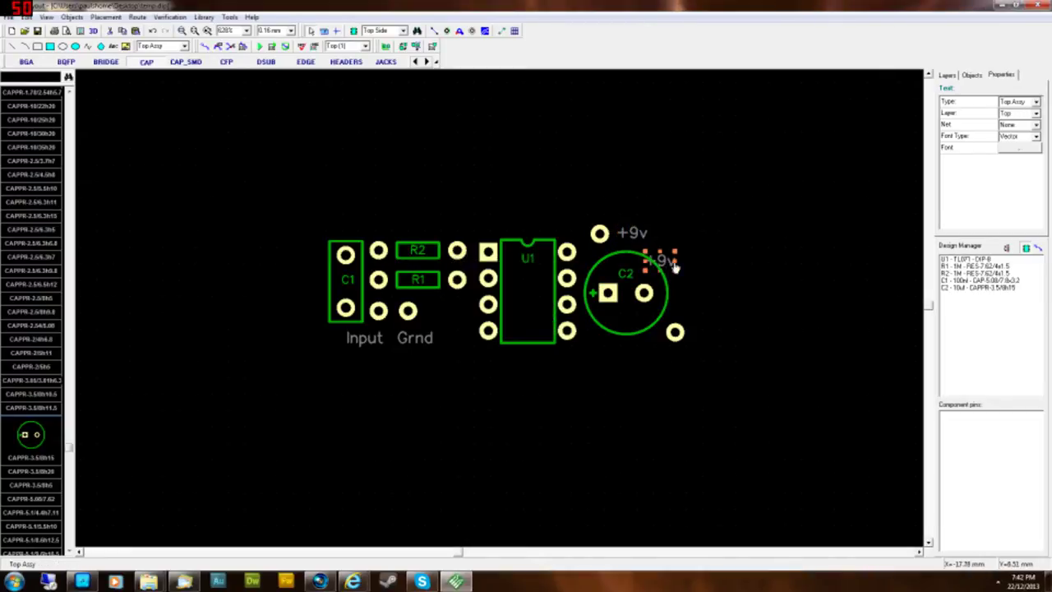
click(706, 319)
right_click(713, 336)
click(744, 340)
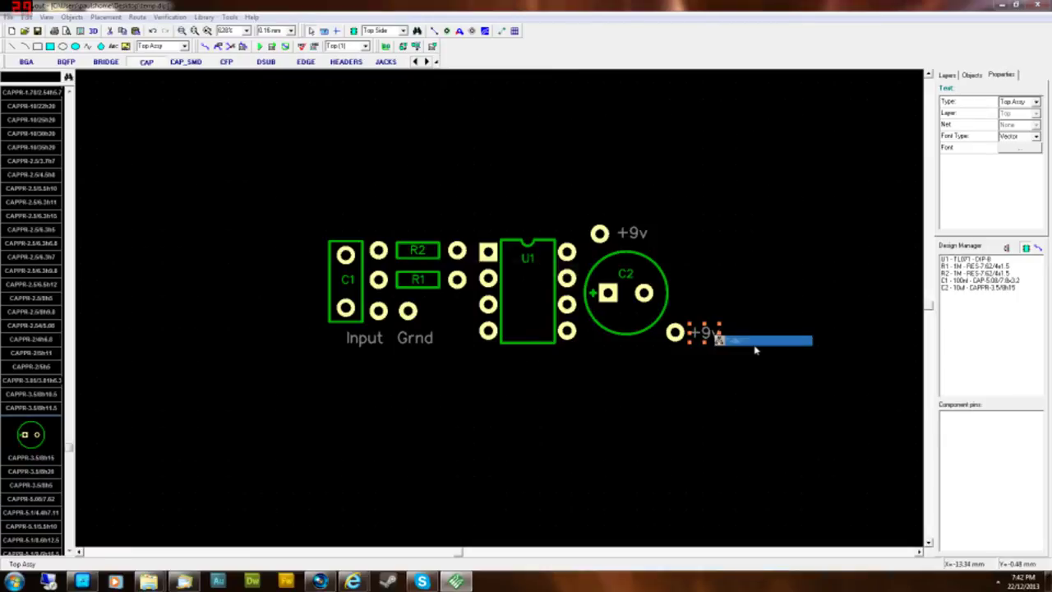
key(Return)
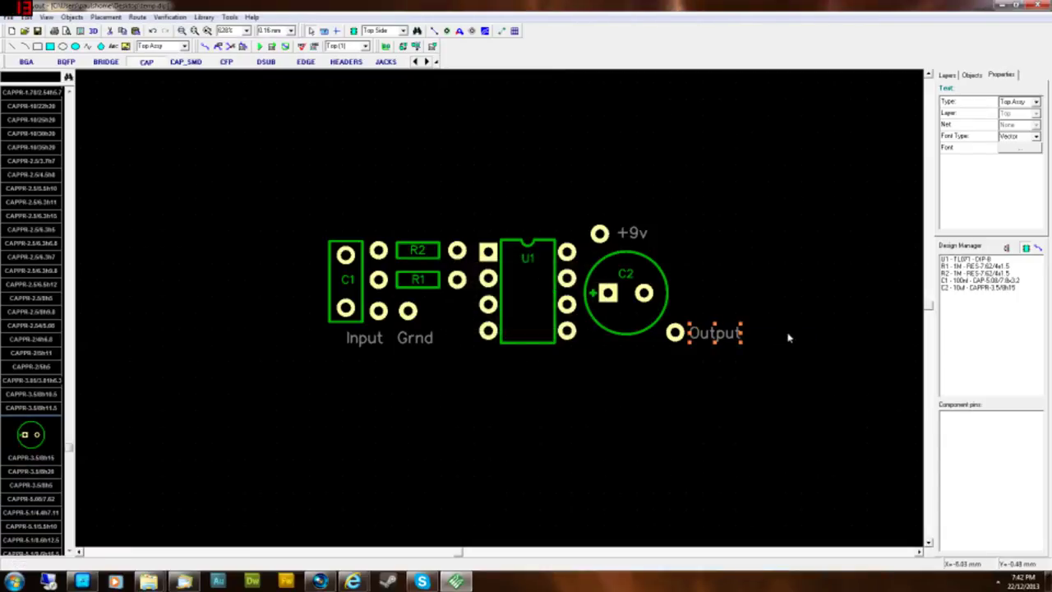
click(711, 179)
click(728, 344)
drag(728, 342, 723, 342)
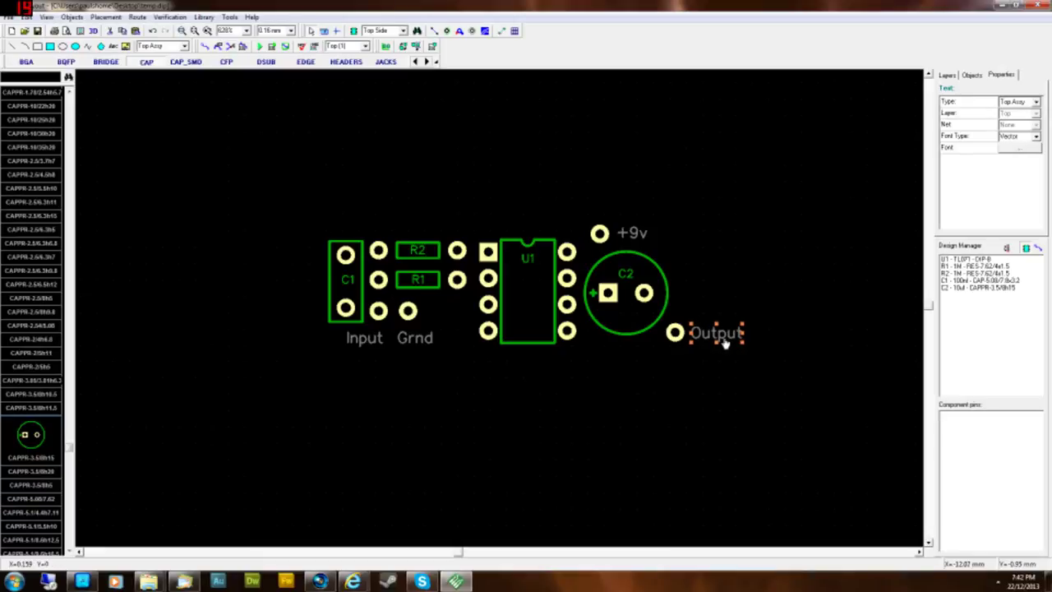
- Adjust the "Input" and "Grnd" labels horizontally so they sit close together beneath their two pads
click(650, 404)
click(421, 343)
mouse_move(421, 344)
mouse_down()
mouse_move(373, 347)
mouse_move(426, 343)
mouse_up()
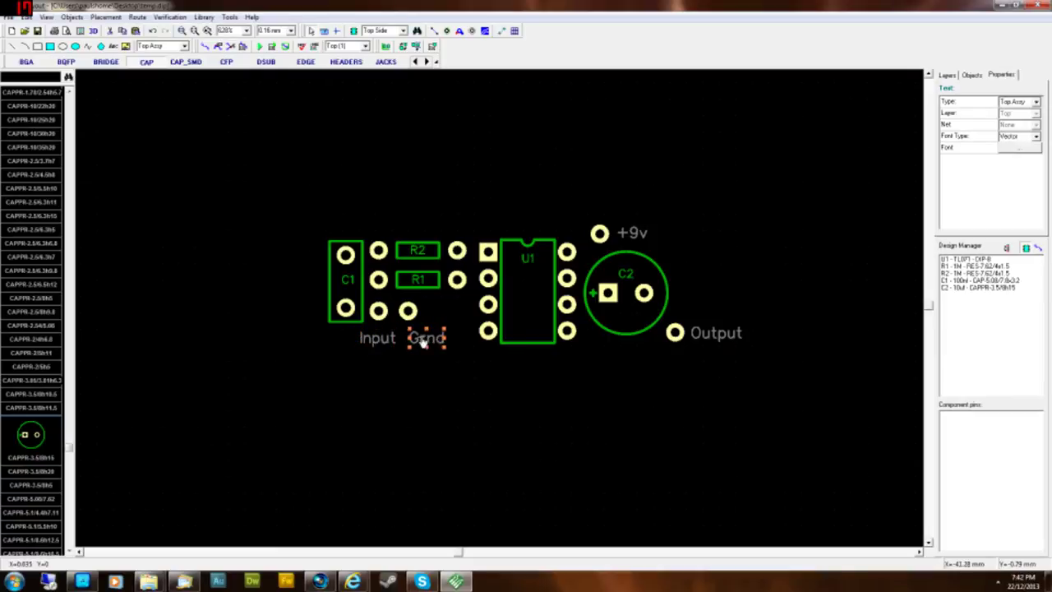
click(512, 451)
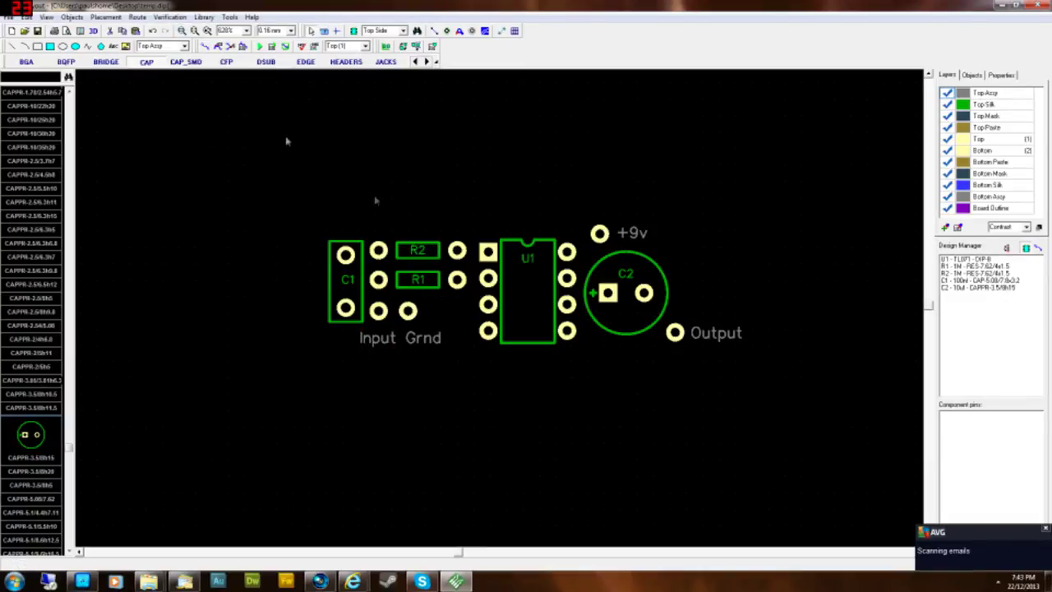
- Manually route a trace on the Top layer from the input pad to C1's lower pin
click(206, 46)
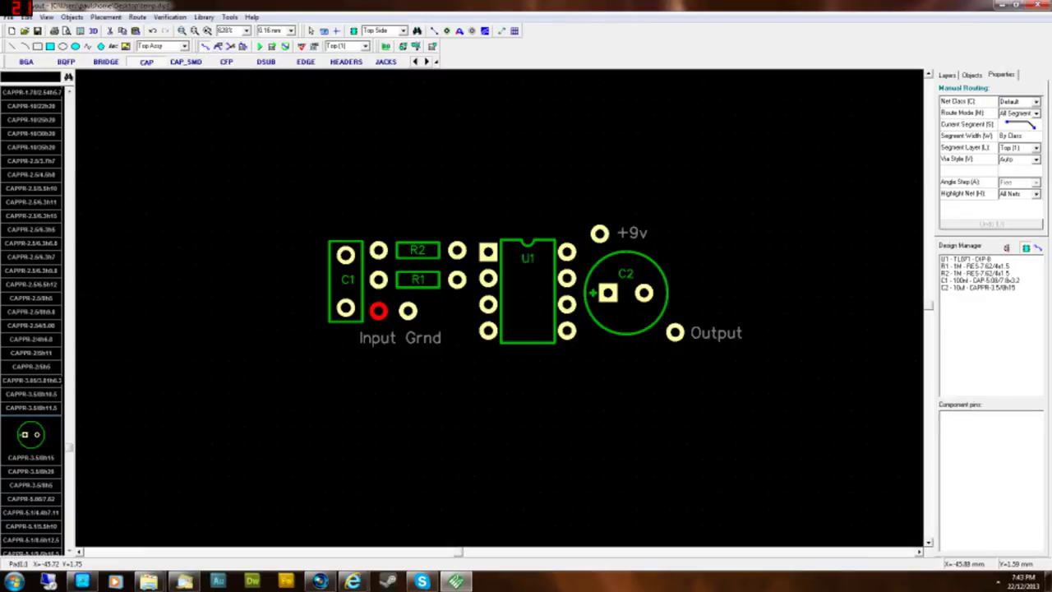
click(378, 310)
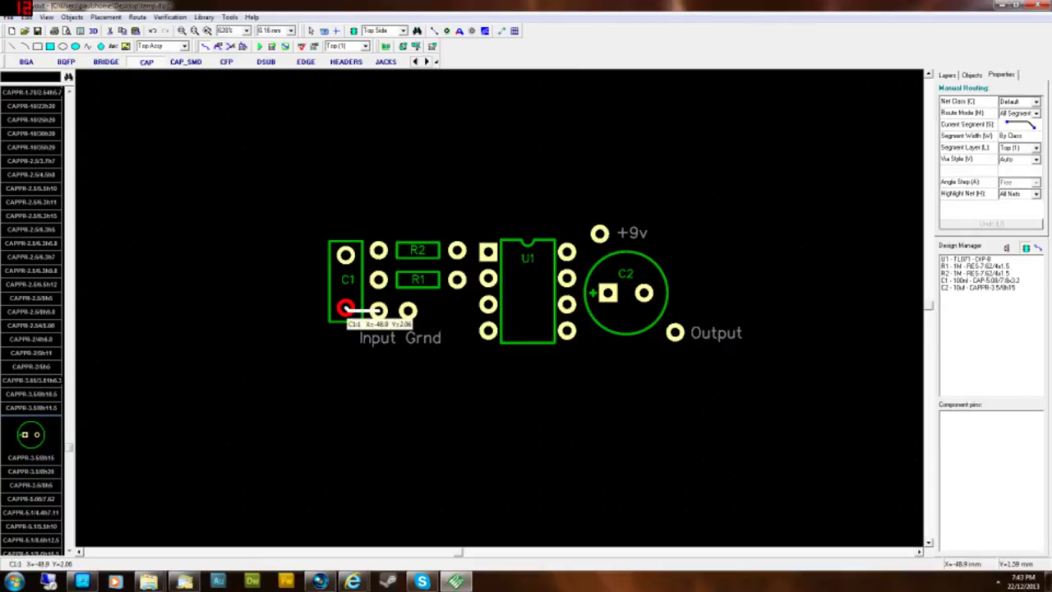
click(345, 309)
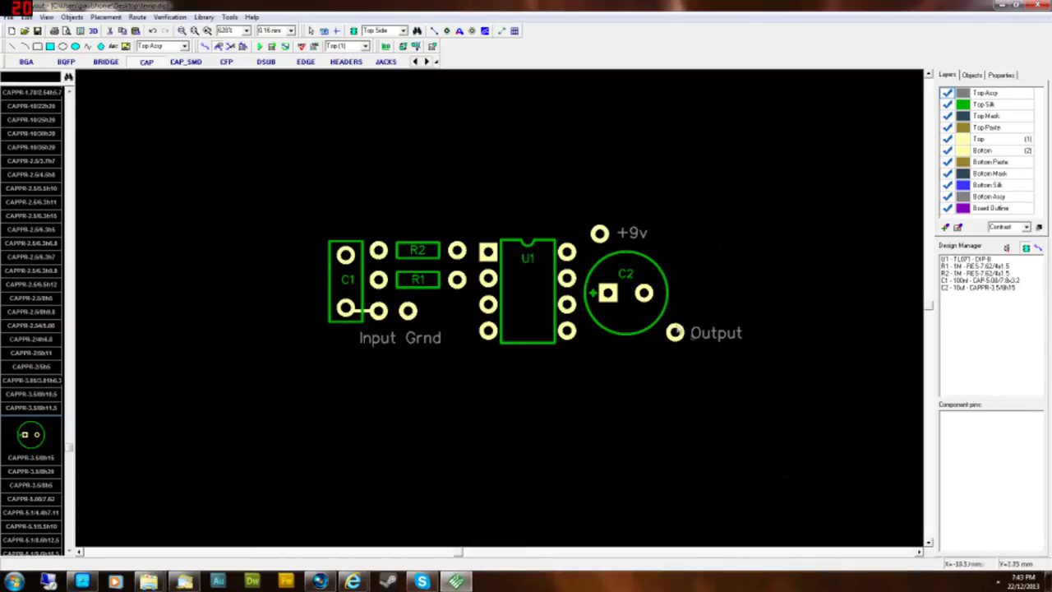
- Set a custom net width of 0.5 mm for the trace between the input pad and C1
click(364, 310)
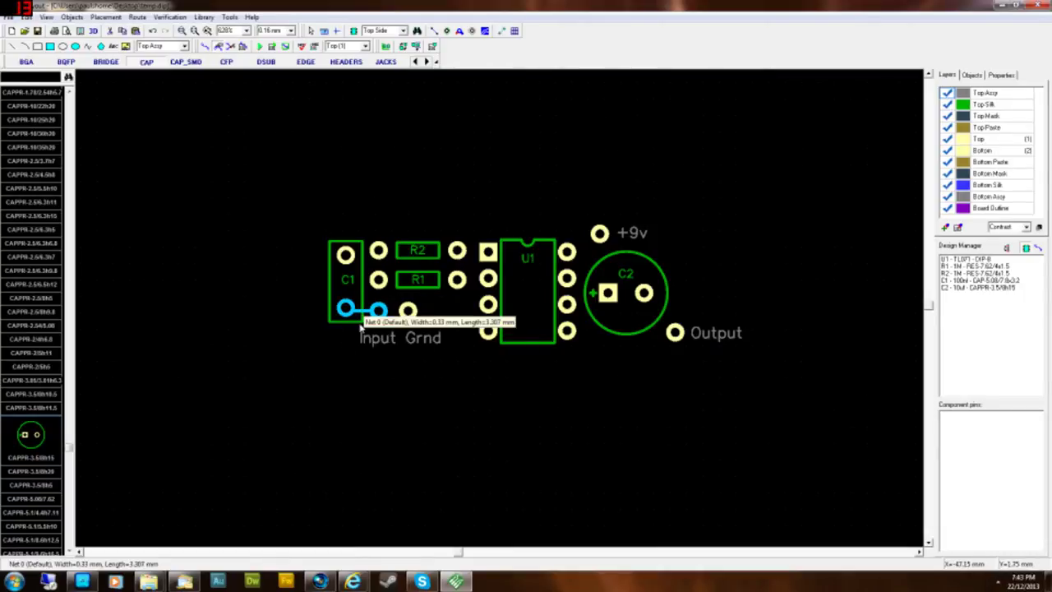
click(347, 376)
click(364, 309)
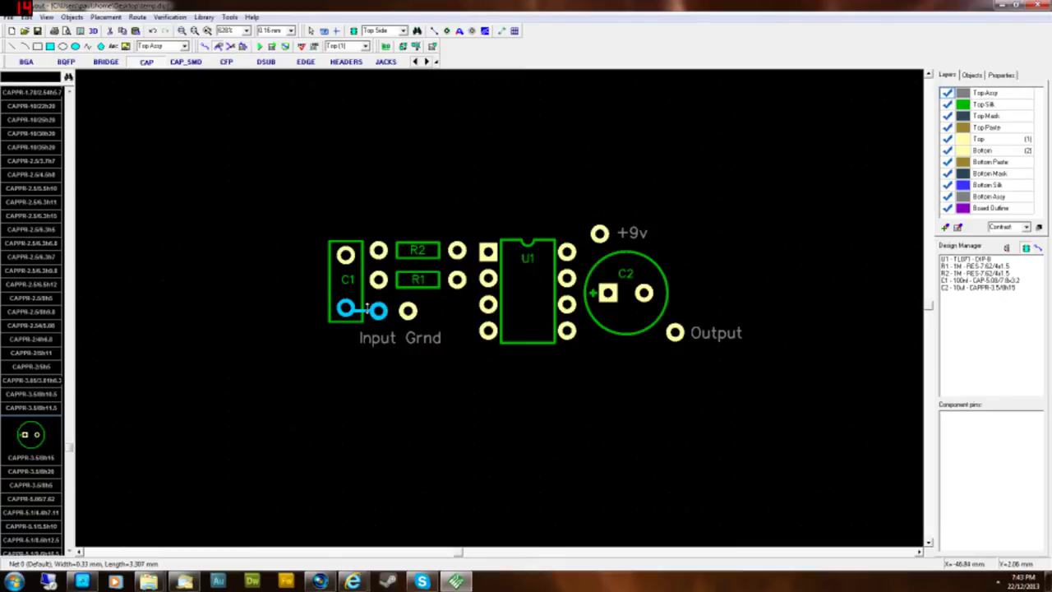
right_click(364, 310)
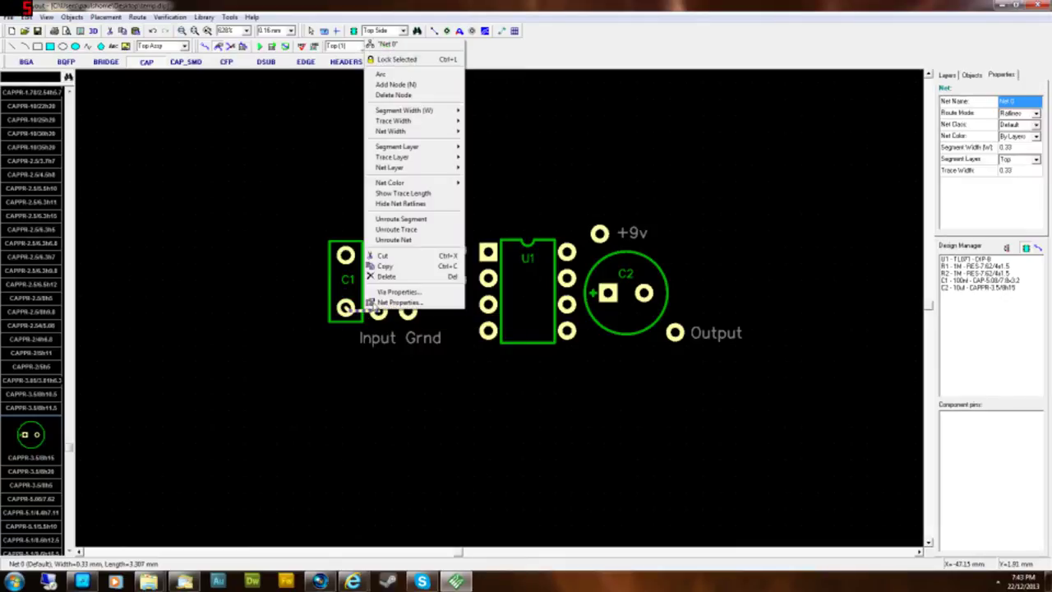
mouse_move(462, 137)
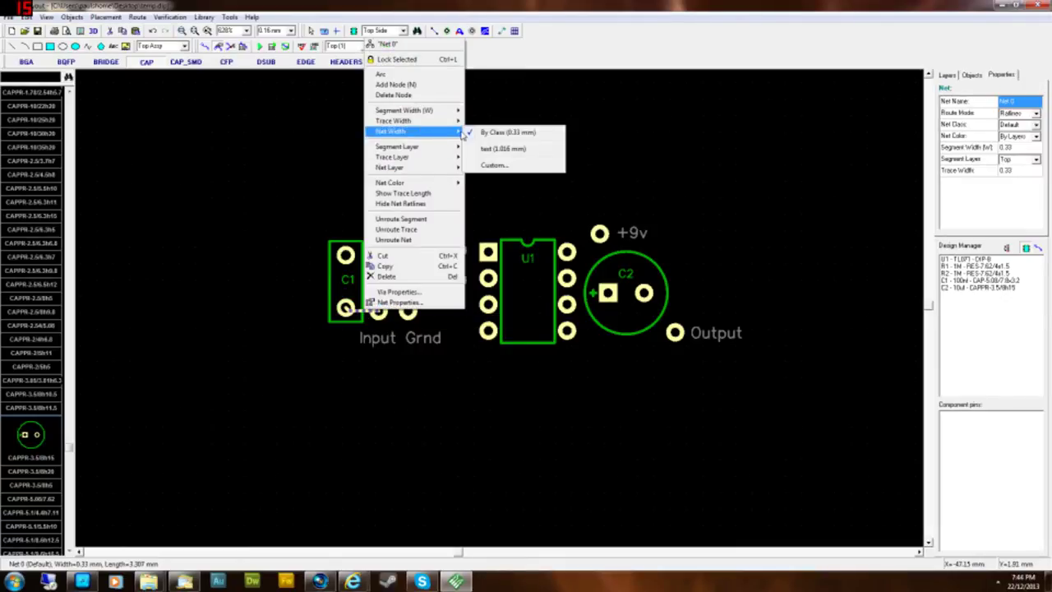
click(495, 165)
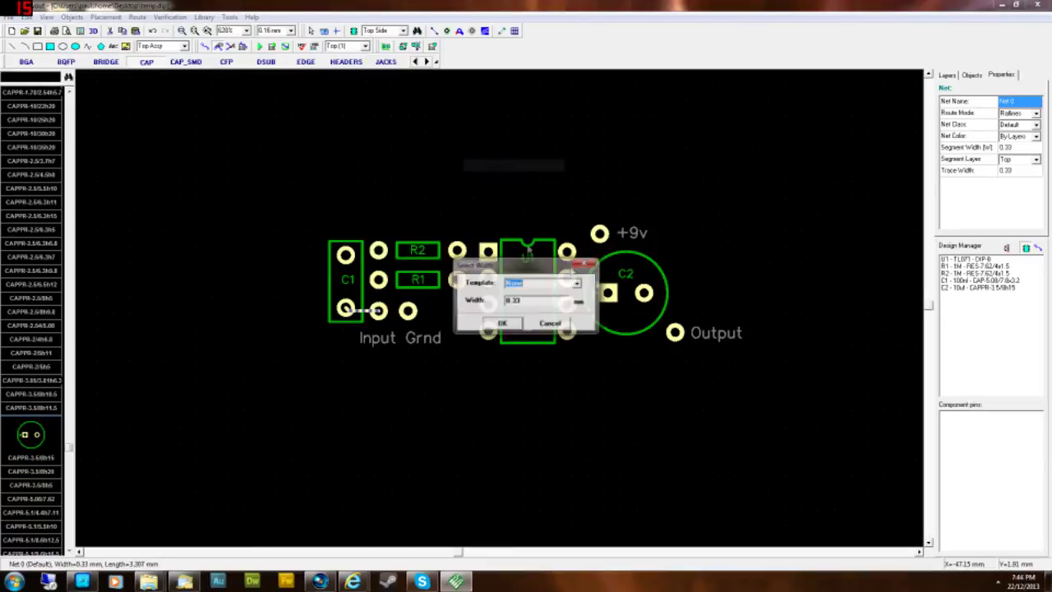
click(535, 301)
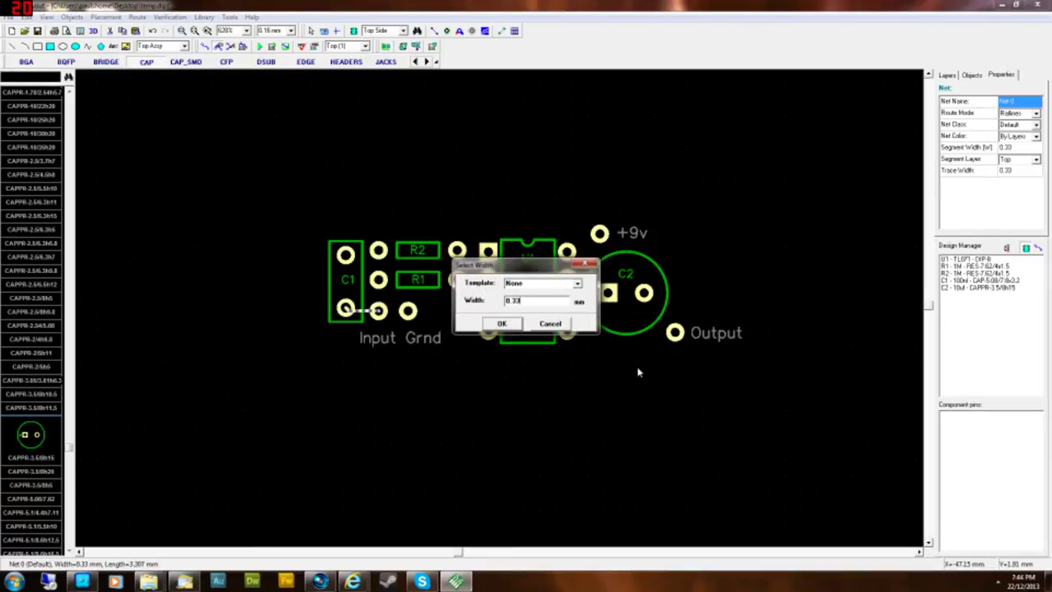
key(BackSpace)
text(5)
key(Return)
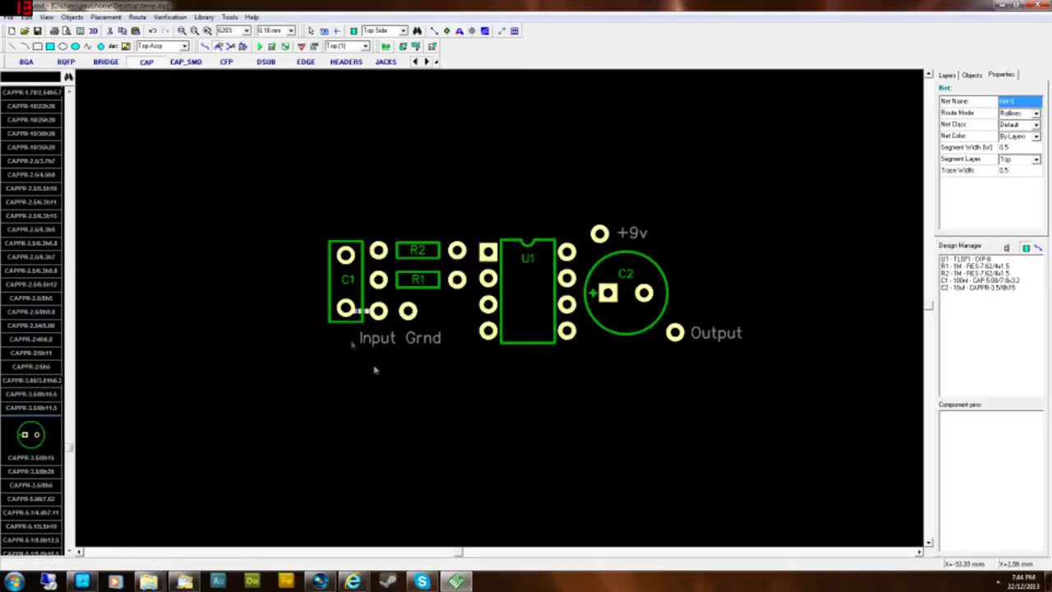
scroll(369, 341, up, 2)
scroll(340, 357, up, 3)
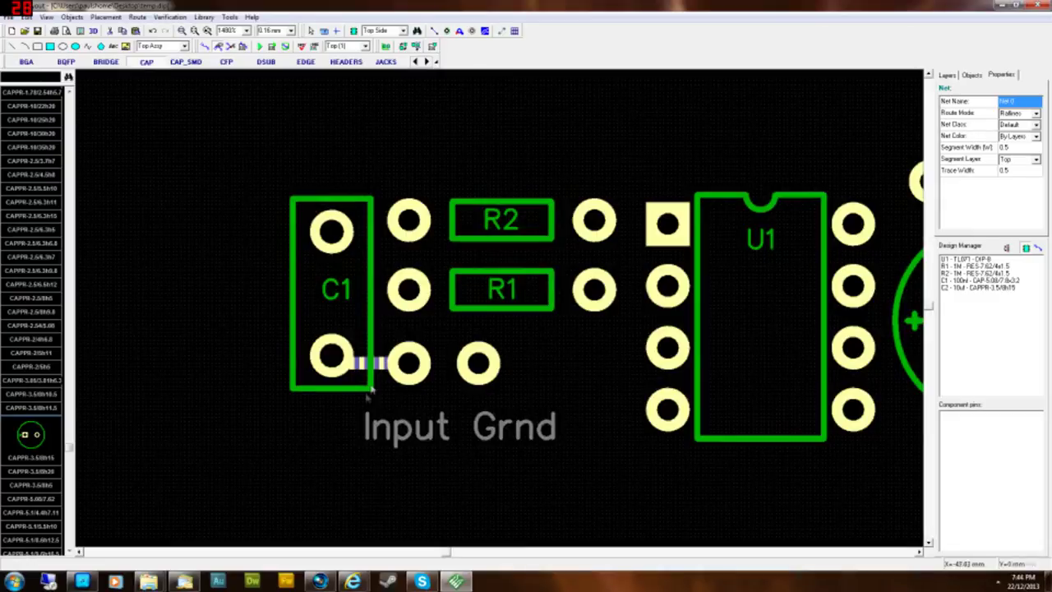
drag(369, 335, 372, 322)
click(277, 446)
- Swap the positions of R1 and R2 so that R1 sits above R2
scroll(279, 446, down, 3)
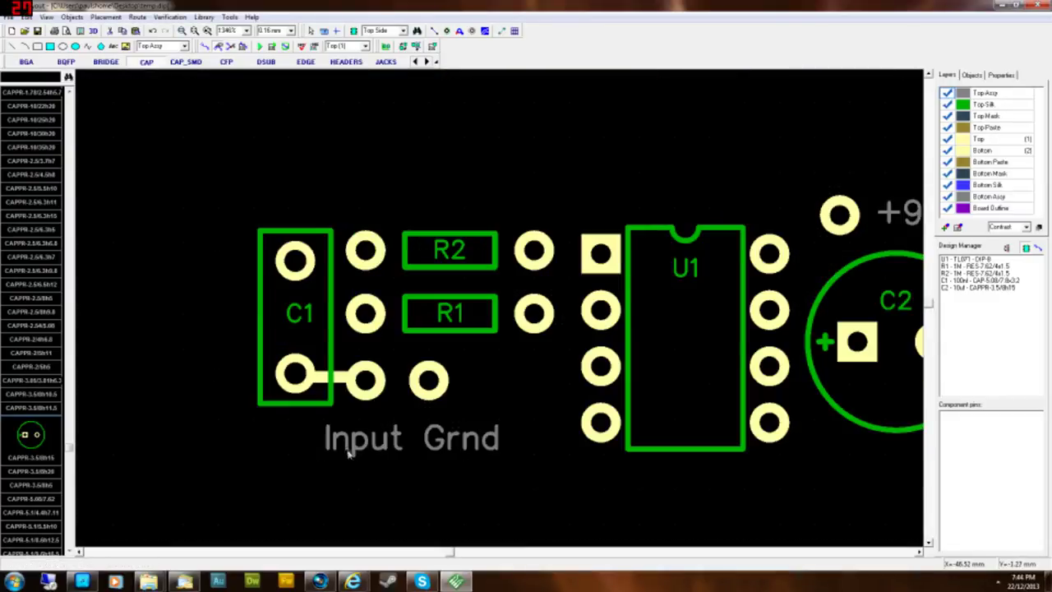
scroll(432, 493, down, 1)
right_drag(467, 512, 408, 429)
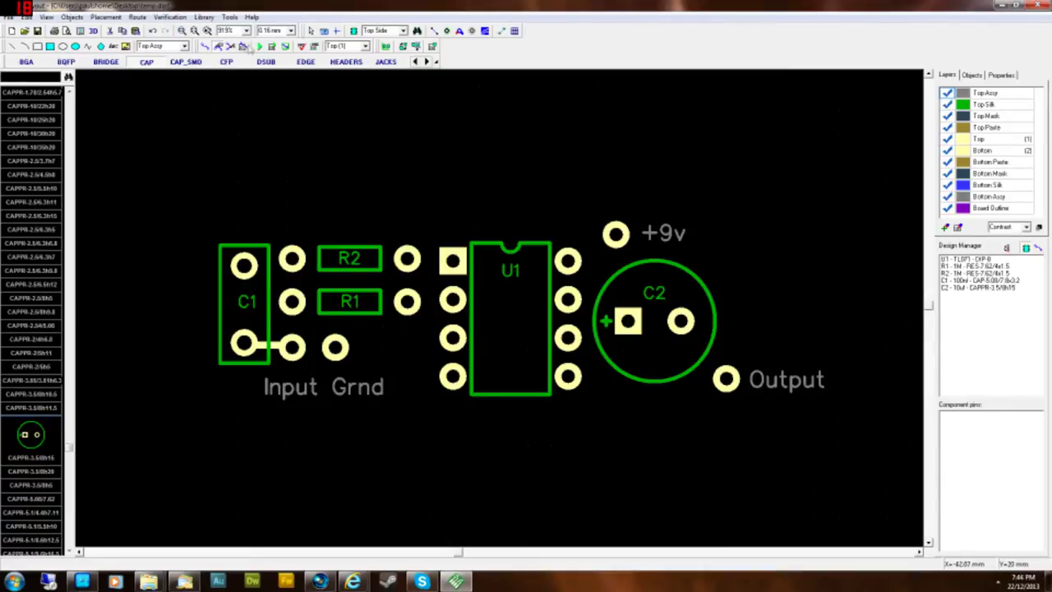
click(204, 47)
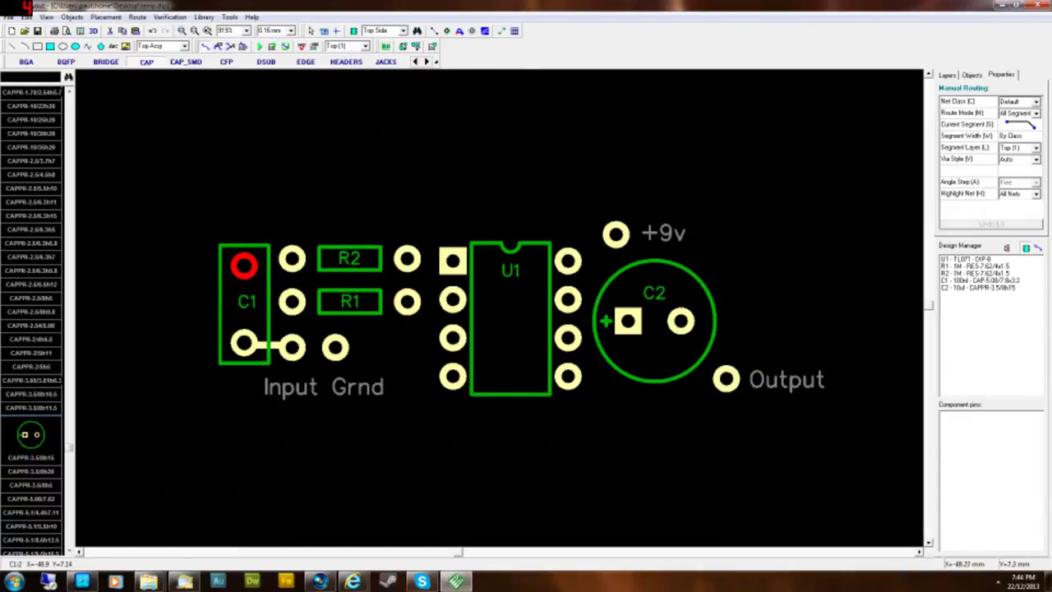
right_click(364, 255)
drag(352, 257, 358, 211)
drag(348, 301, 367, 160)
drag(359, 213, 355, 301)
drag(369, 159, 356, 256)
click(374, 177)
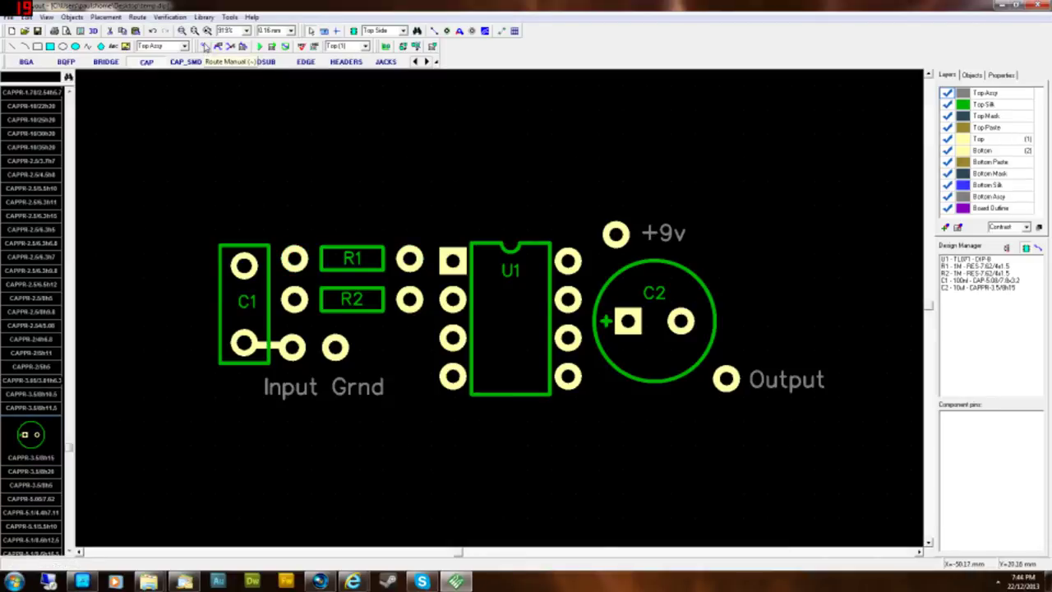
- Manually route a Top-layer trace from C1's upper pin through R1's left pin and R2's right pin to U1's pin 3
click(205, 47)
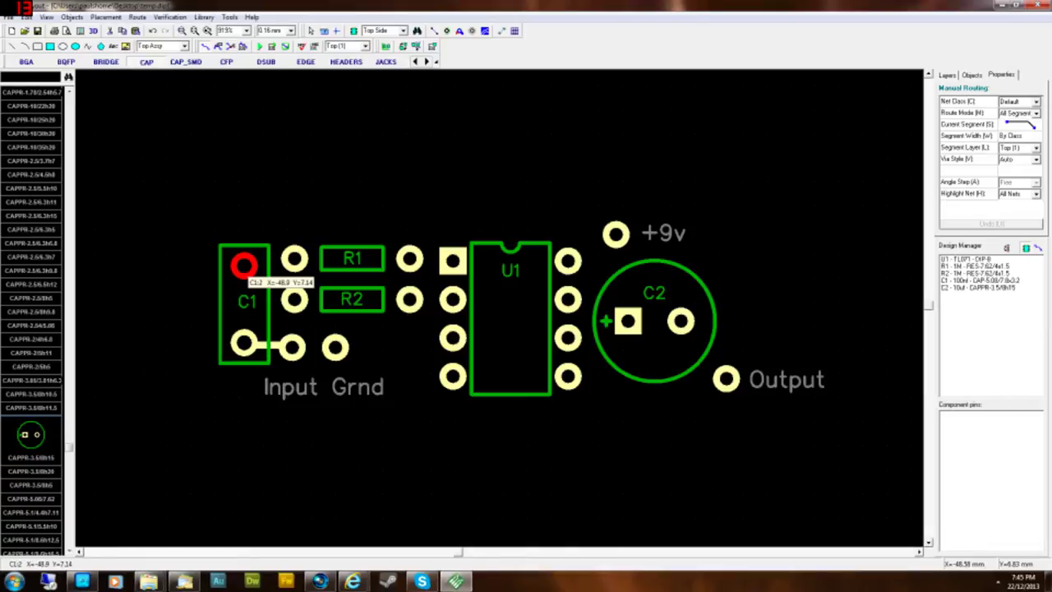
click(243, 264)
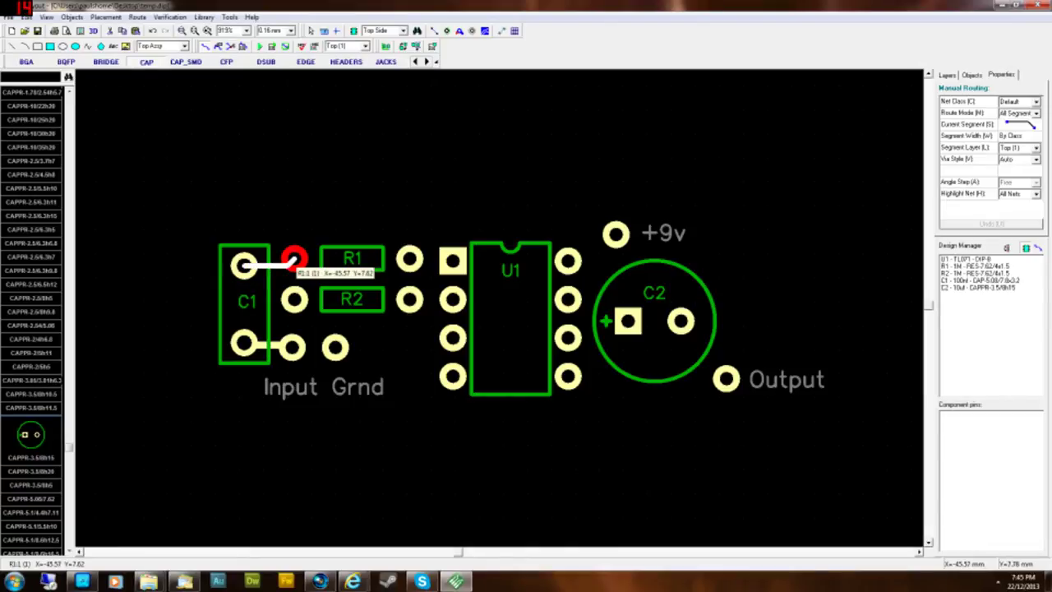
click(294, 259)
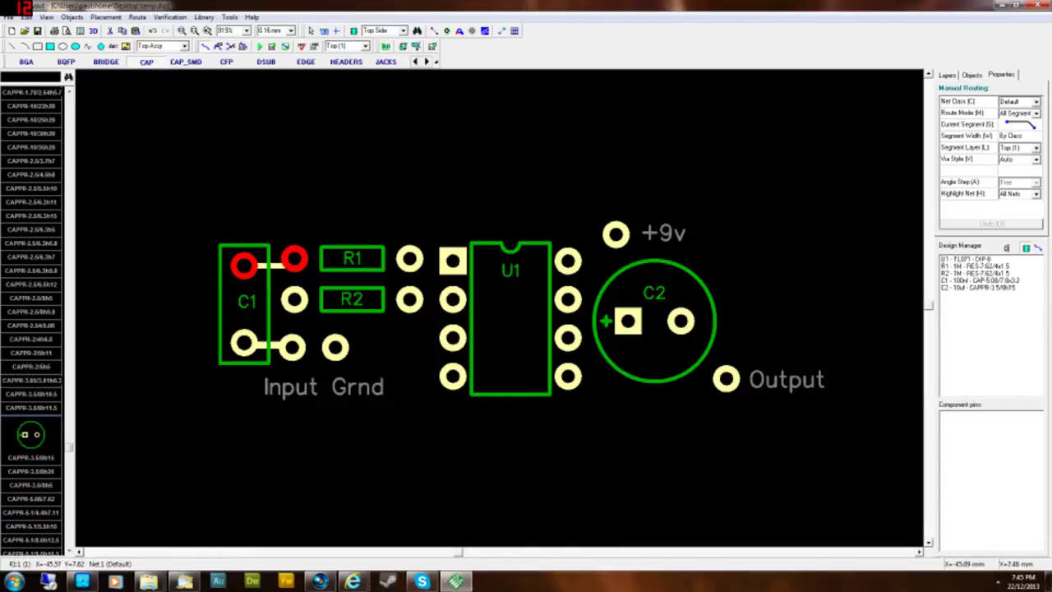
click(293, 259)
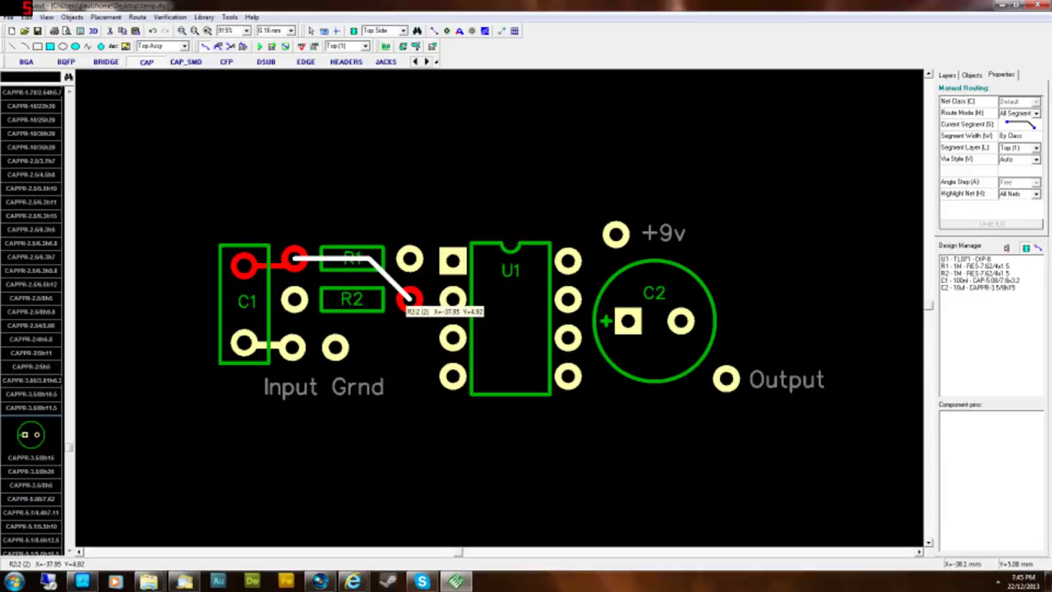
click(409, 299)
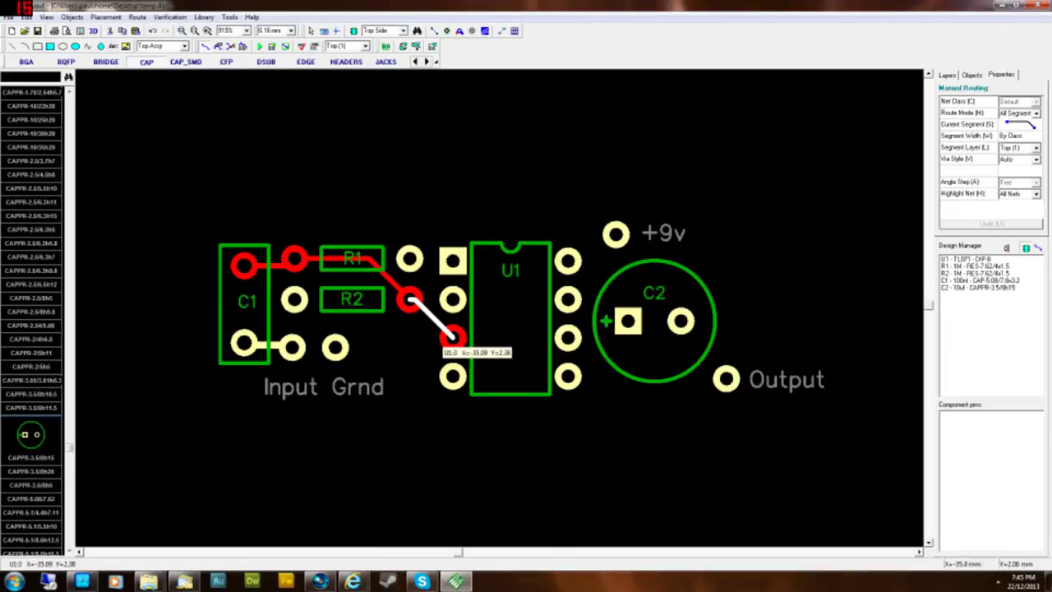
click(451, 337)
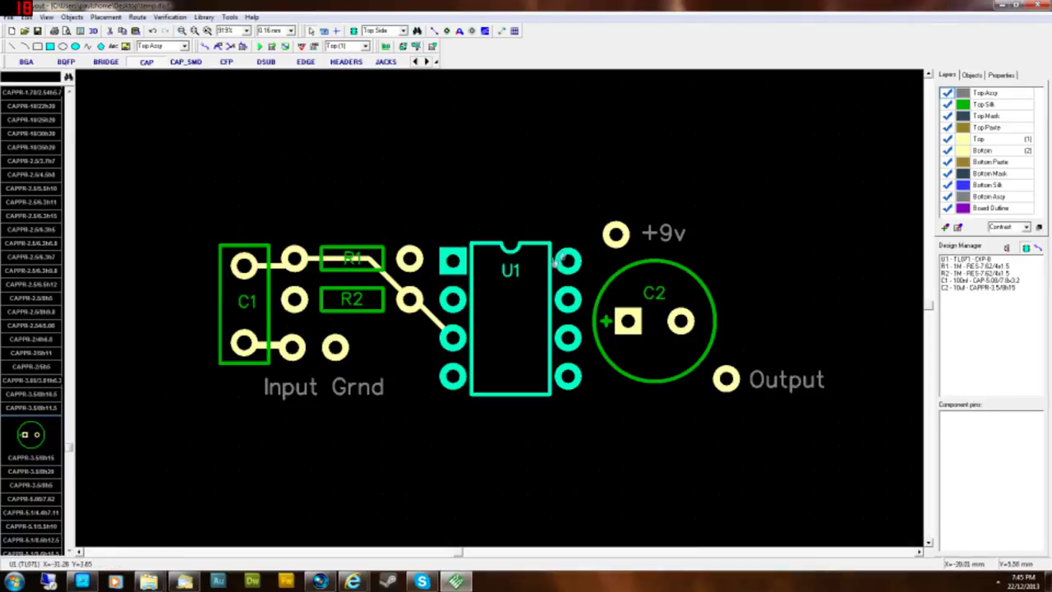
click(567, 376)
click(473, 276)
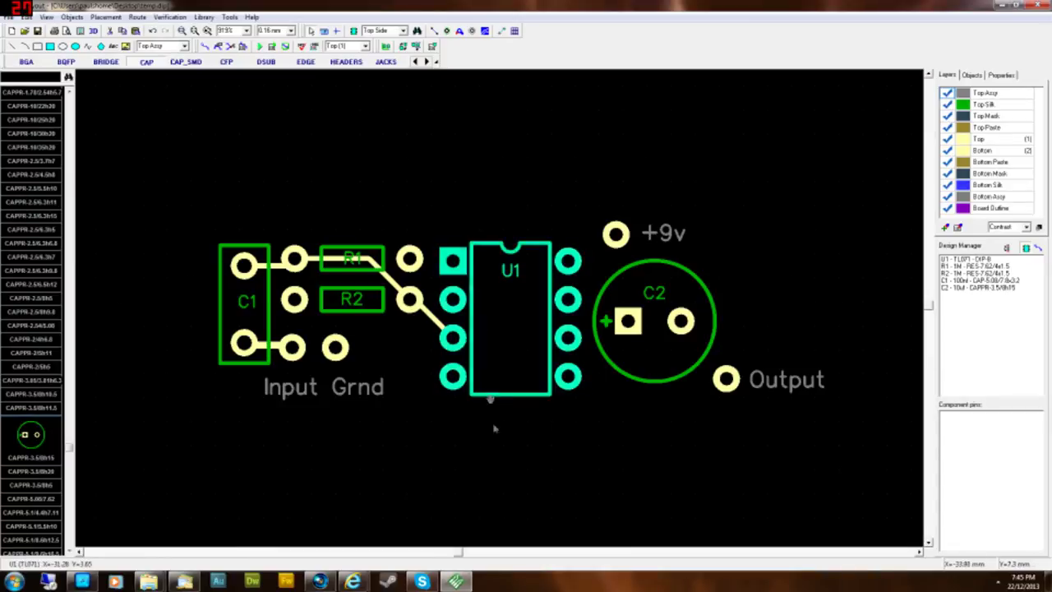
click(481, 471)
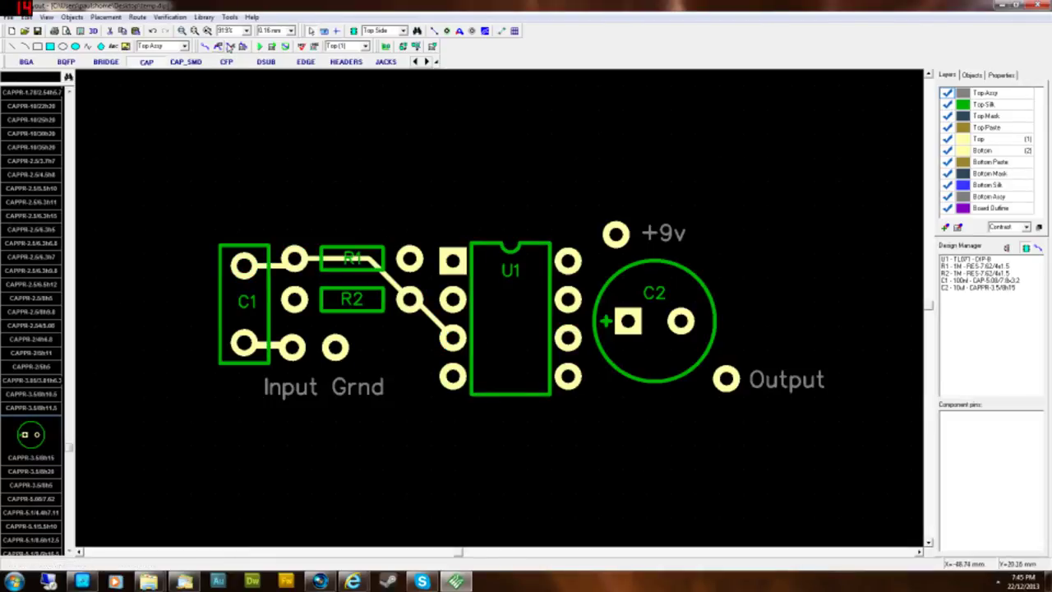
- Set a custom trace width of 0.5 mm for the trace between R2's right pin and U1's pin 3
click(429, 317)
right_click(431, 318)
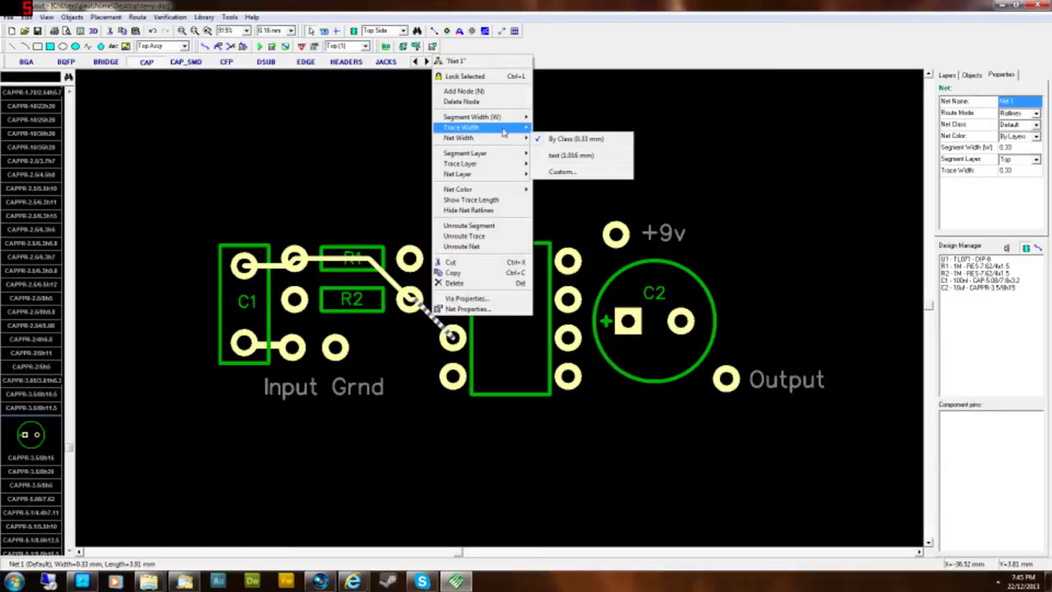
mouse_move(503, 130)
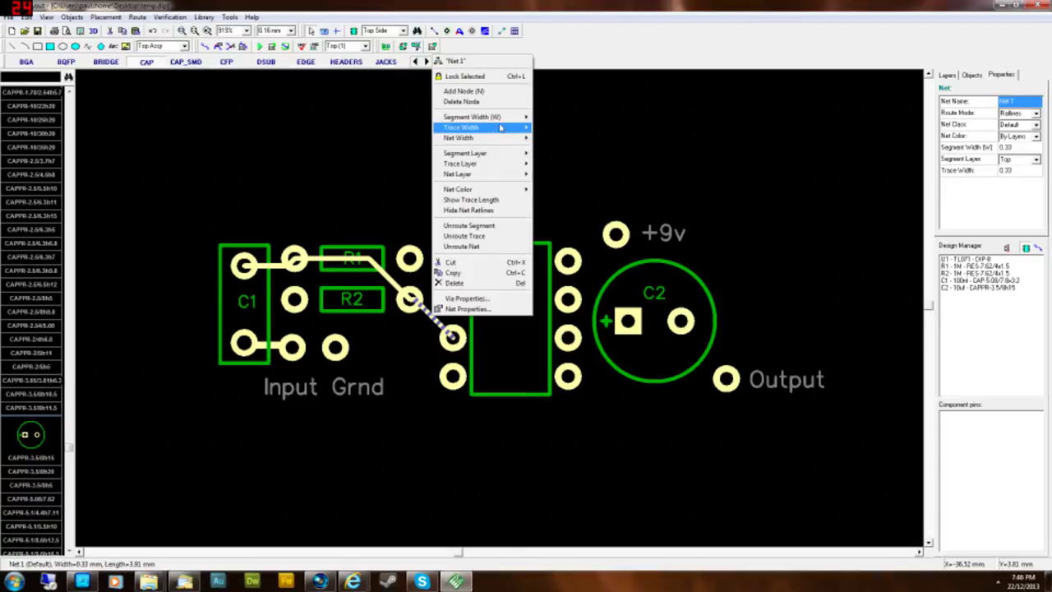
click(575, 162)
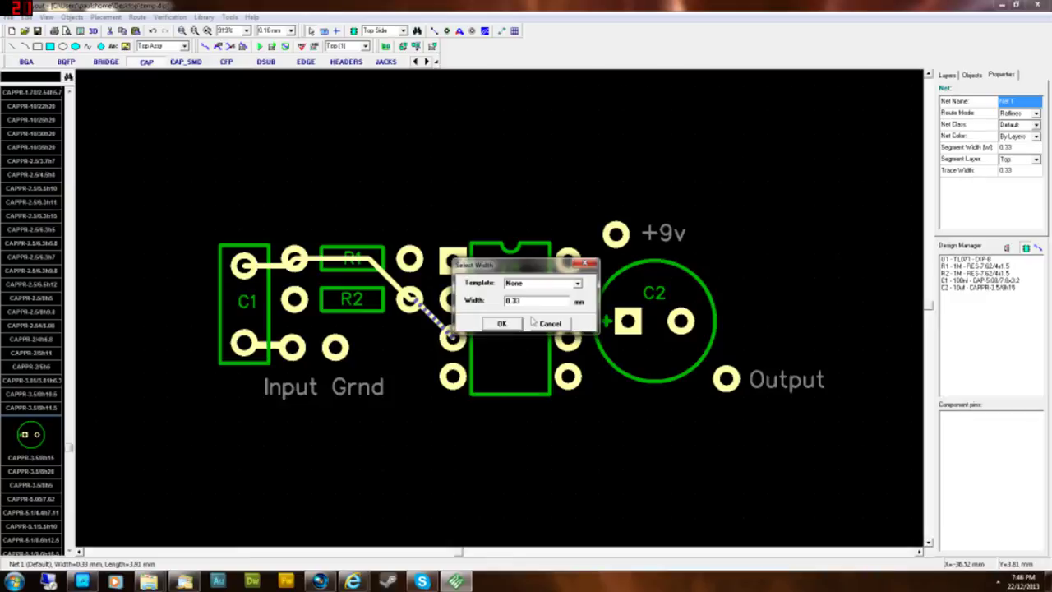
click(502, 323)
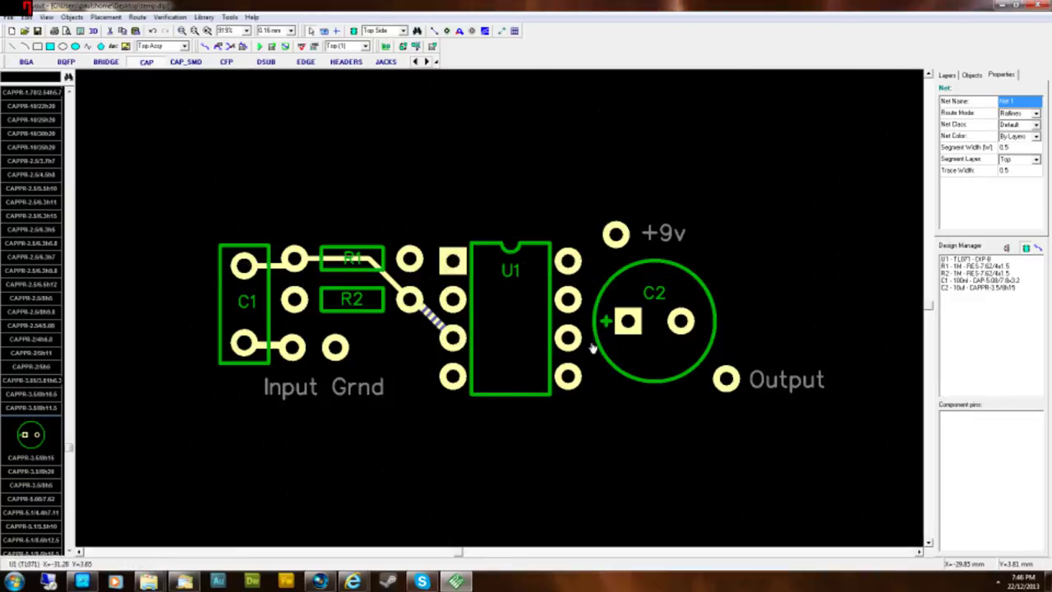
click(430, 426)
click(426, 323)
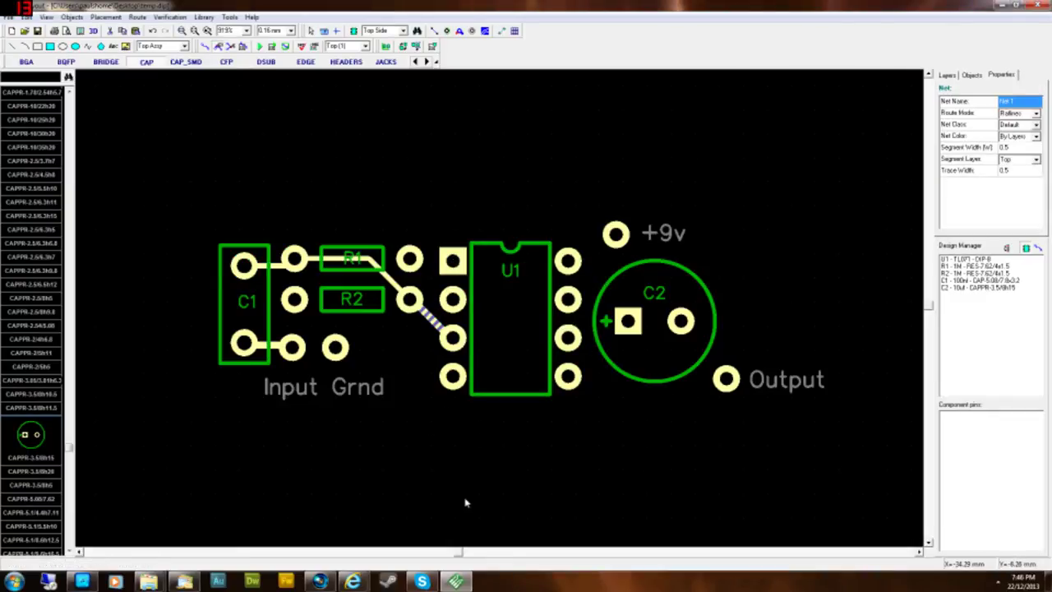
click(456, 451)
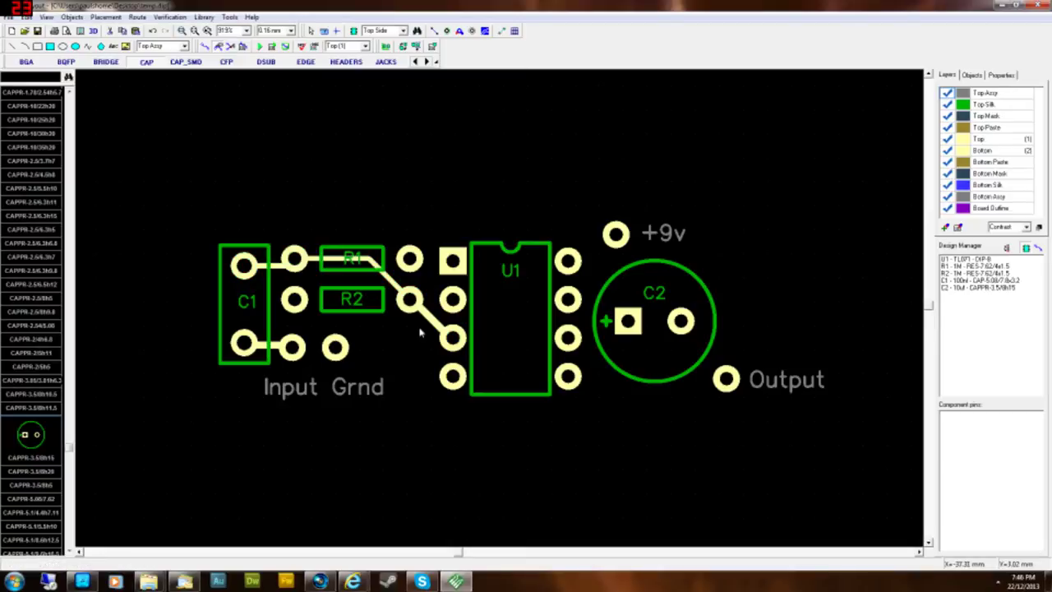
- Shift the horizontal trace segments between C1 and R1 and across R1 so they run in one straight line
click(349, 261)
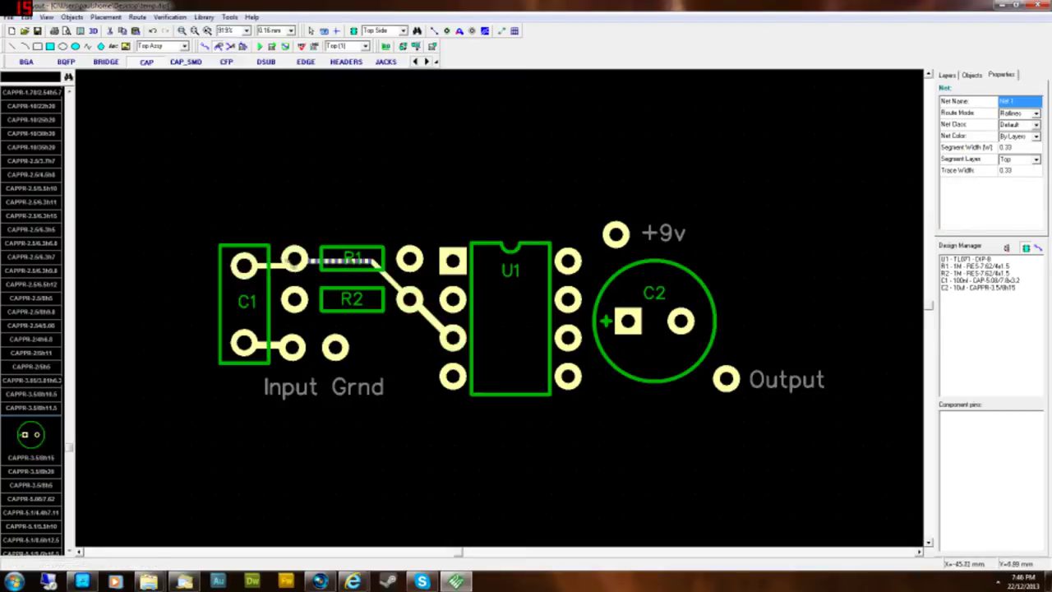
click(274, 263)
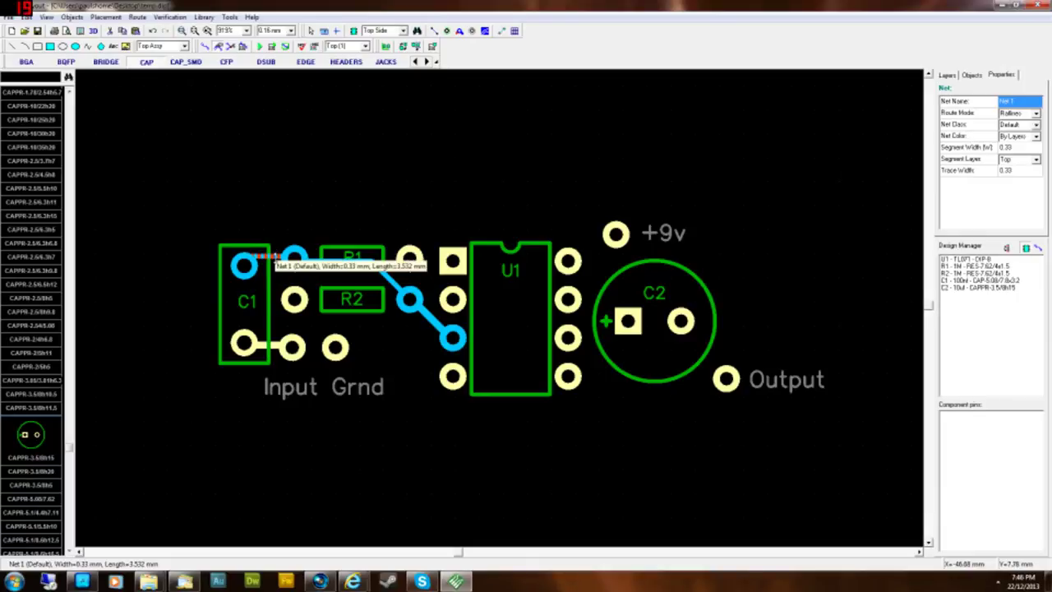
click(410, 448)
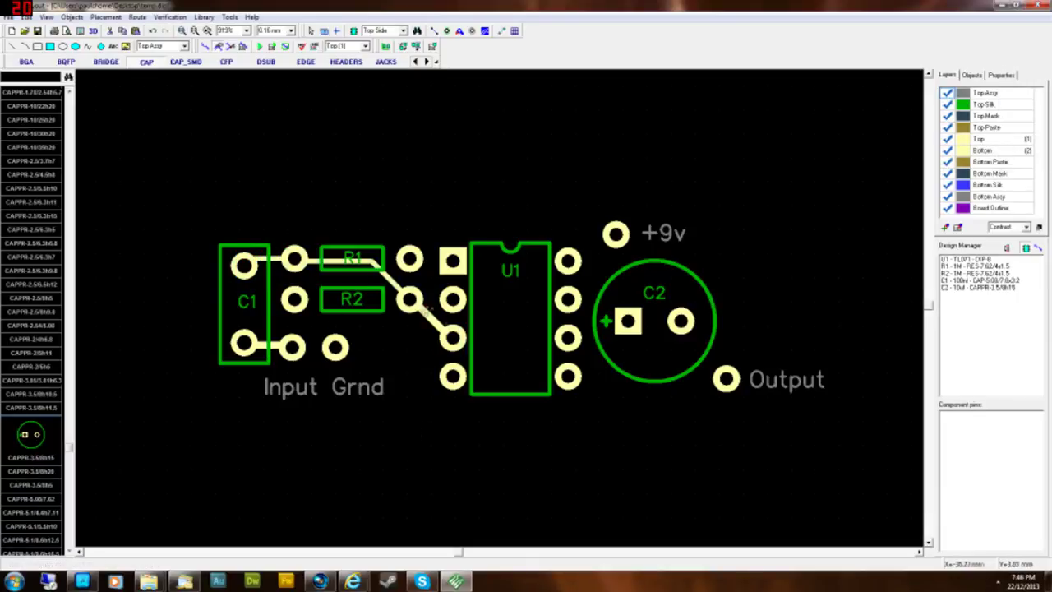
click(266, 262)
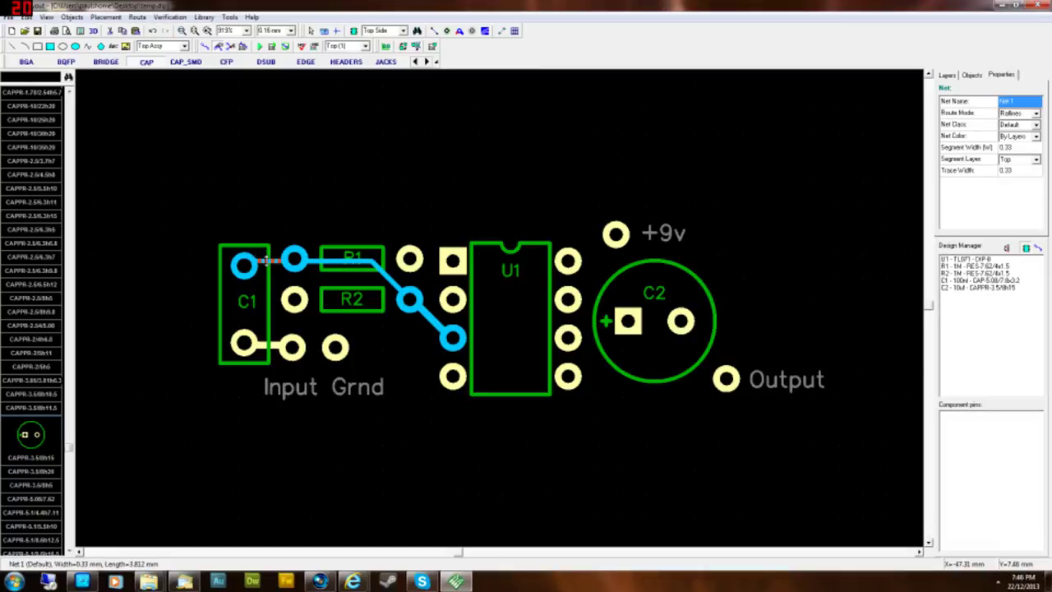
click(364, 430)
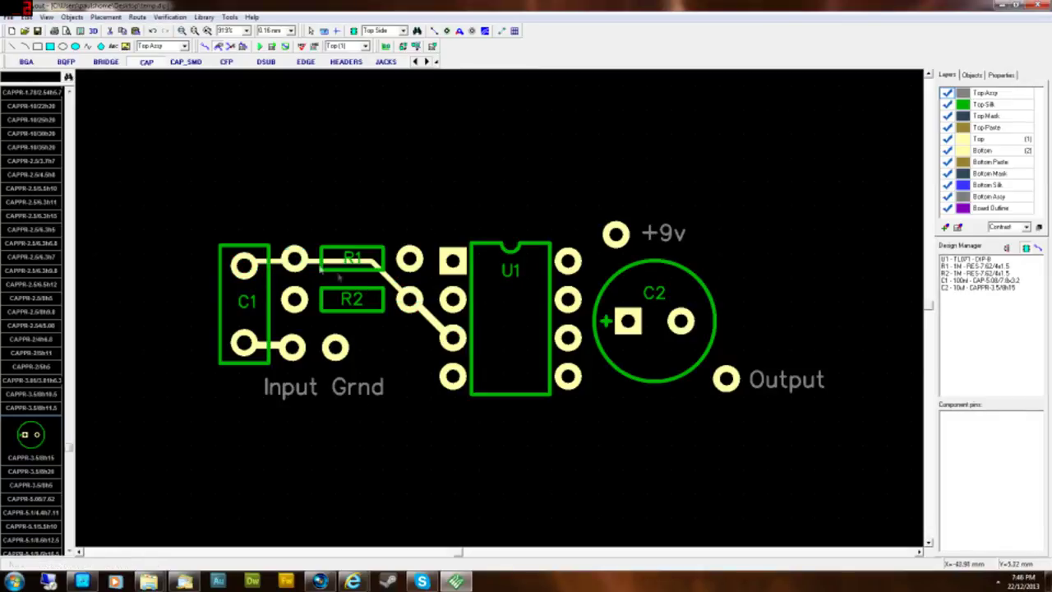
- Set a custom net width of 0.5 mm for the whole net linking C1, R1, R2 and U1
right_click(389, 278)
mouse_move(441, 362)
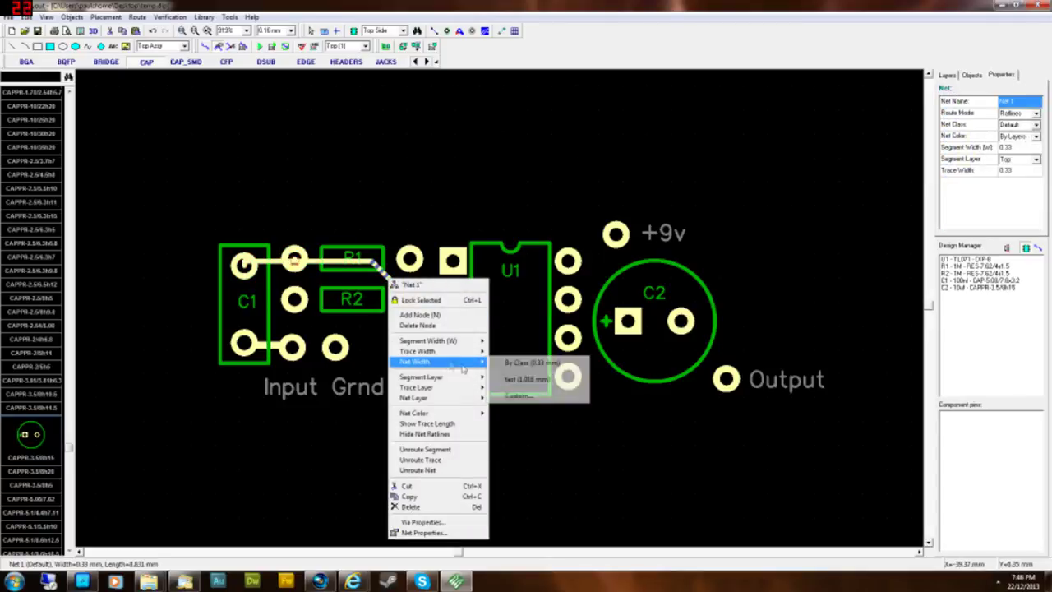
click(531, 395)
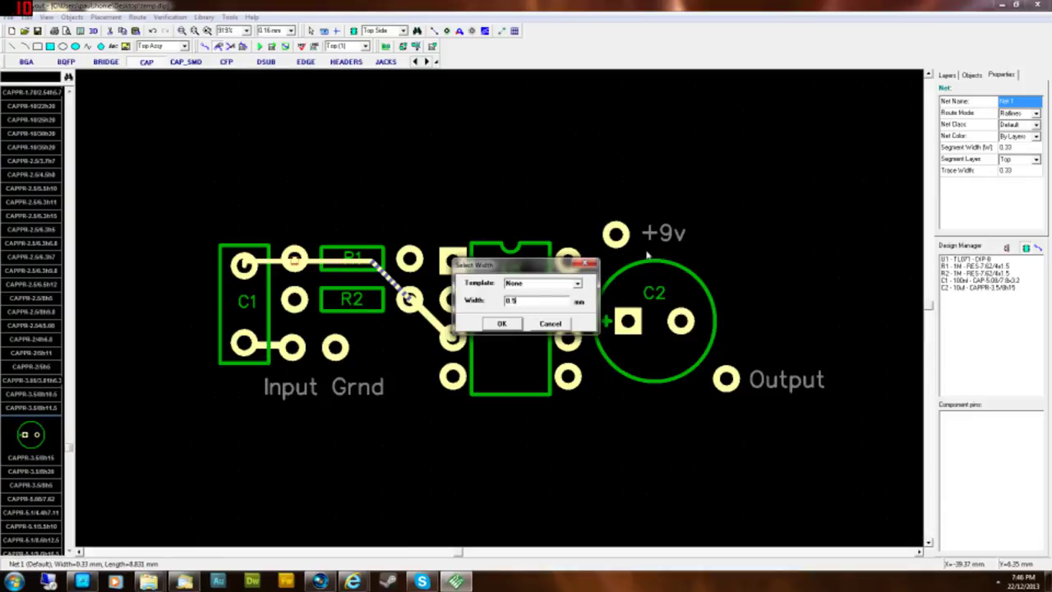
key(Return)
click(405, 503)
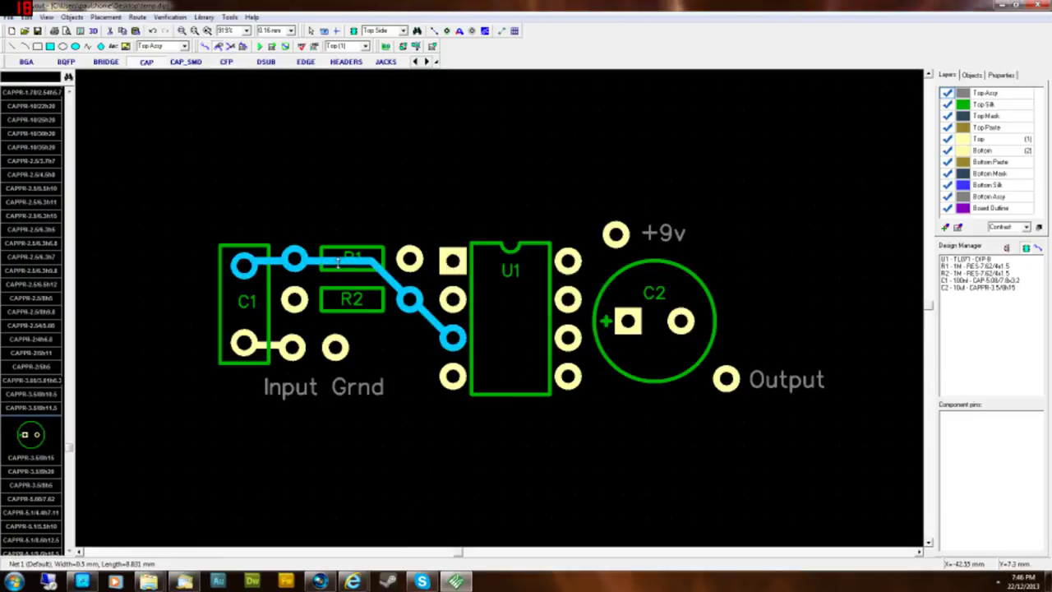
click(340, 261)
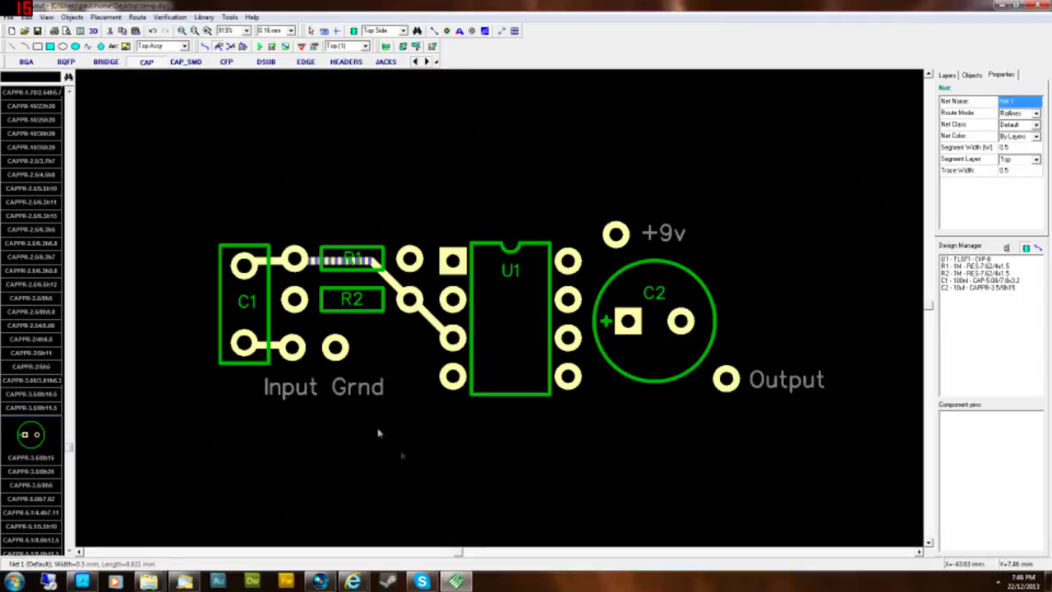
click(402, 455)
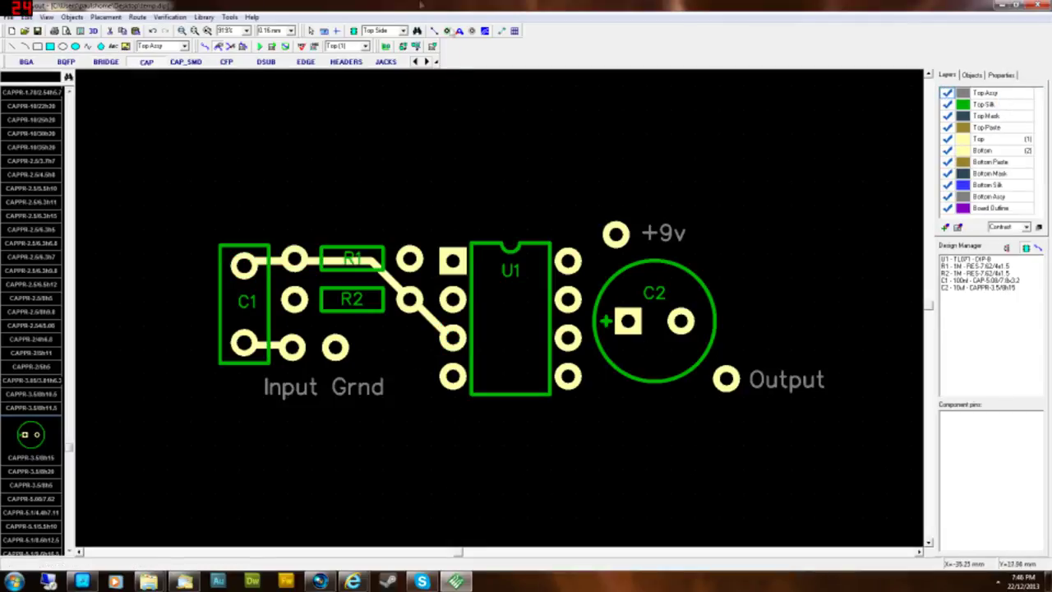
- Manually route a Top-layer trace from R2's left pin to the ground pad
click(205, 47)
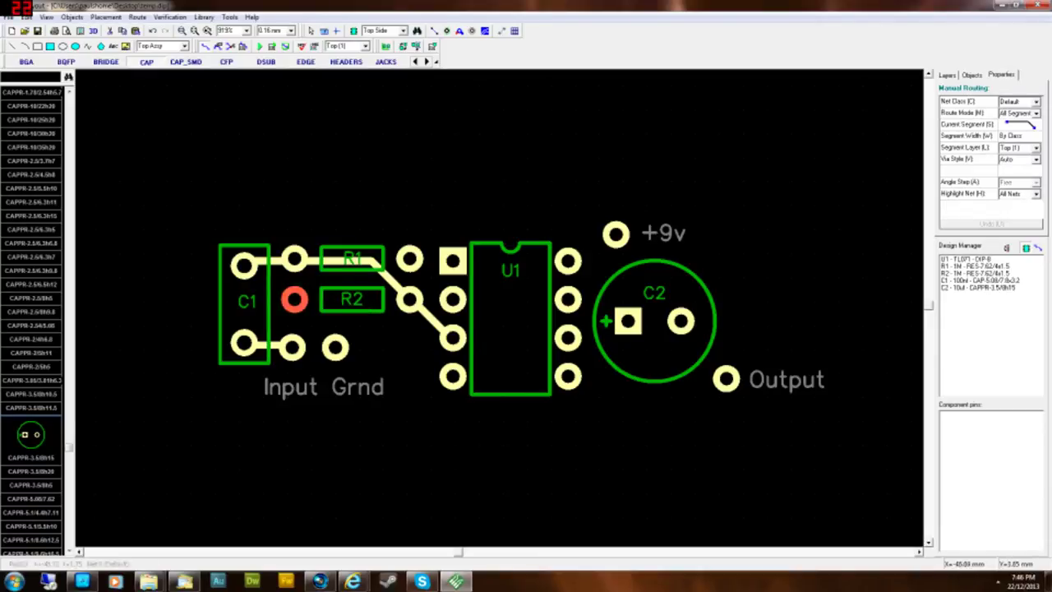
click(294, 299)
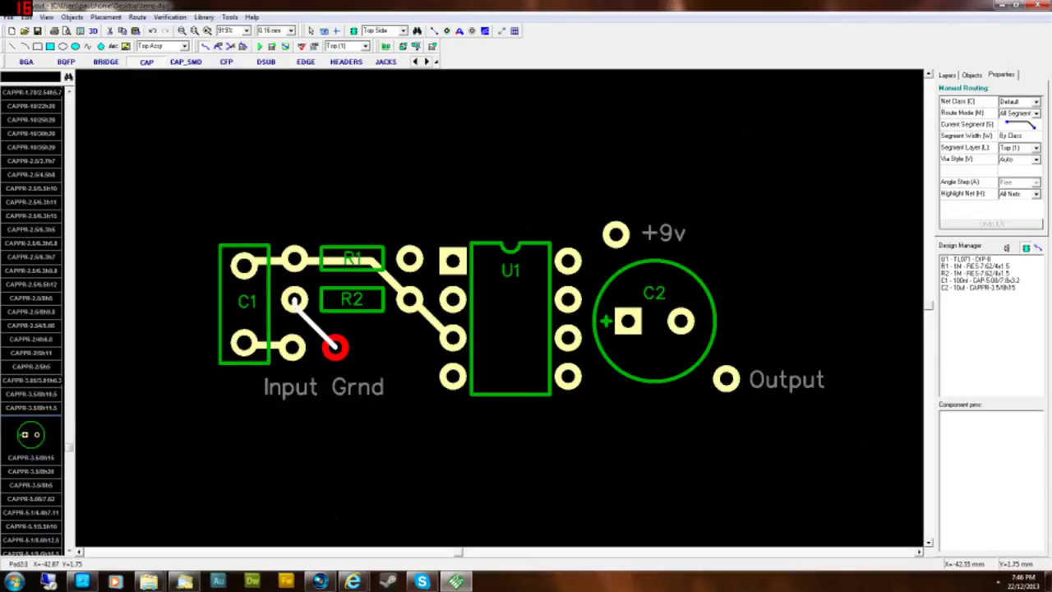
click(336, 347)
right_click(313, 364)
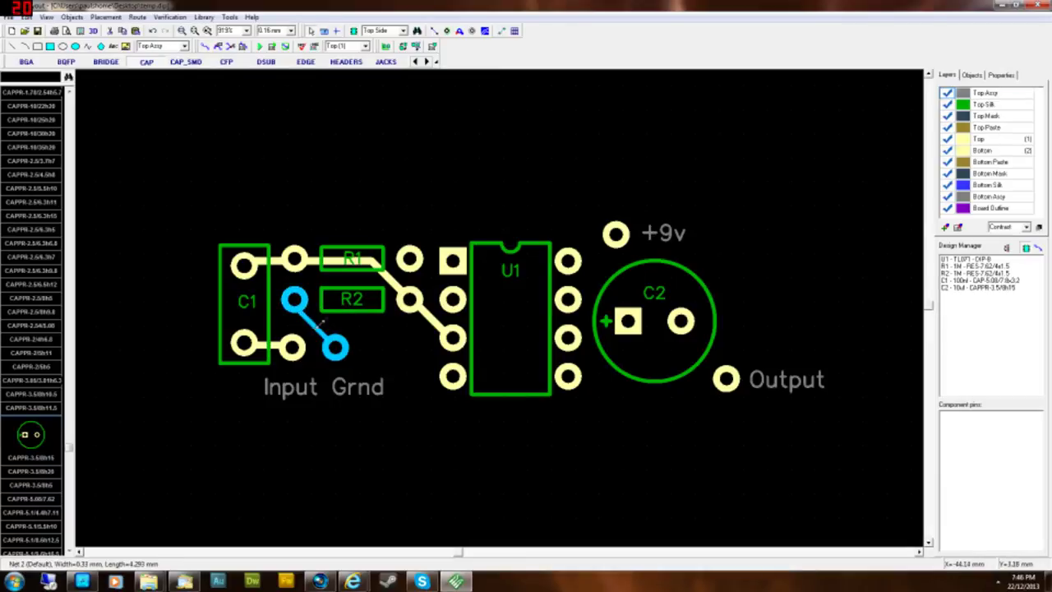
- Reshape the ground trace to leave R2's left pin horizontally, angle down and enter the ground pad vertically
mouse_move(318, 324)
mouse_down()
mouse_move(326, 304)
mouse_move(307, 286)
mouse_move(319, 309)
mouse_up()
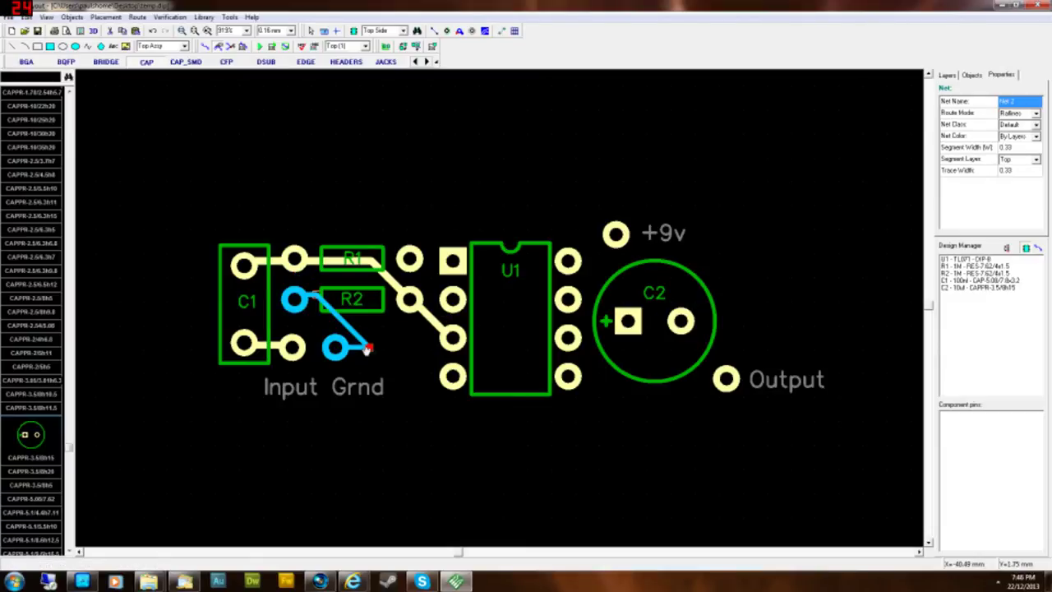
drag(369, 349, 342, 355)
click(329, 304)
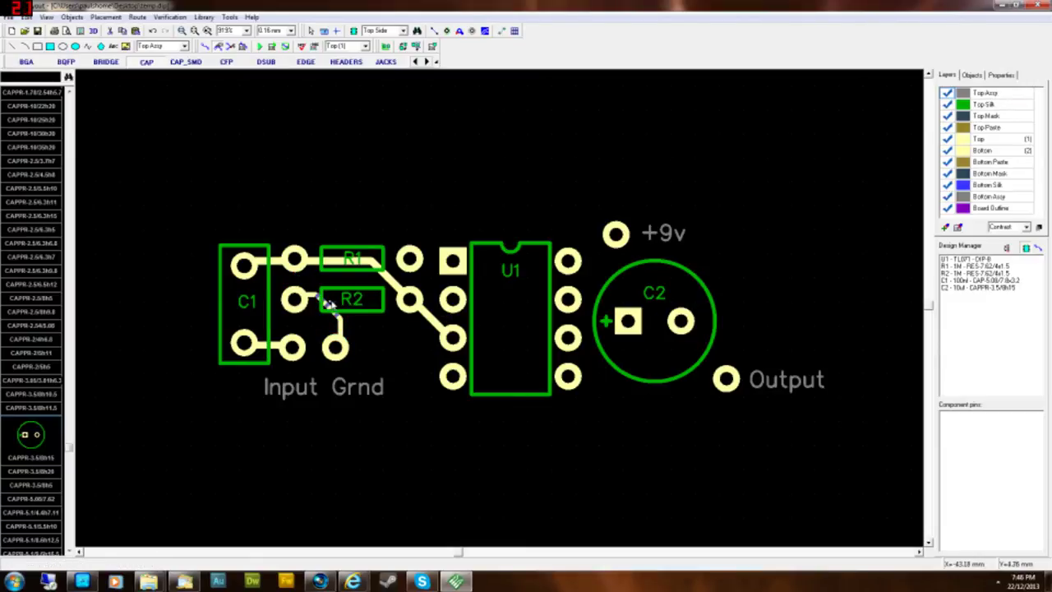
click(328, 304)
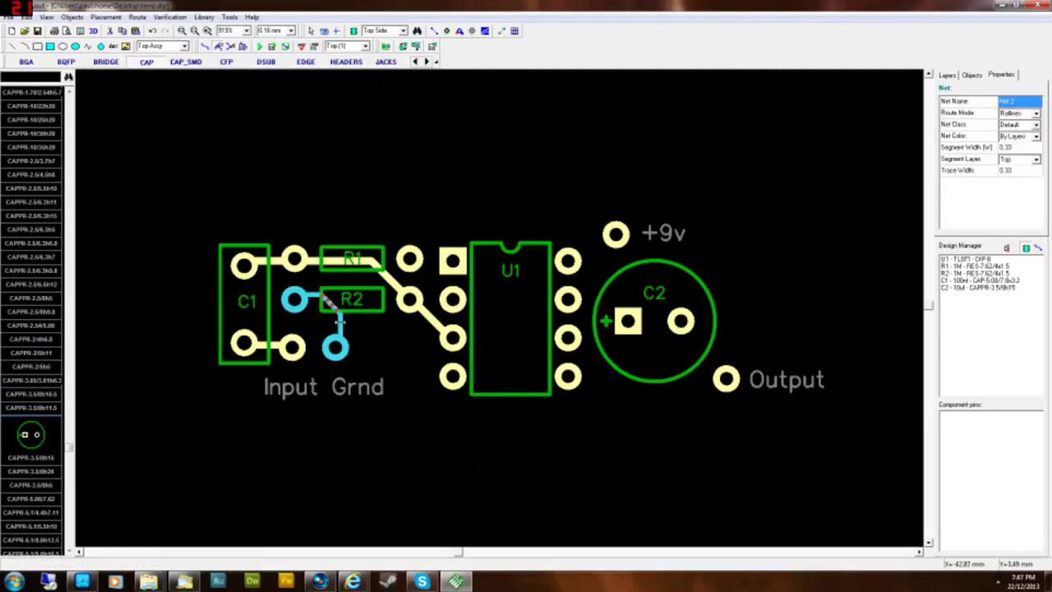
- Set a custom net width of 0.5 mm for the net between R2 and the ground pad
right_click(337, 327)
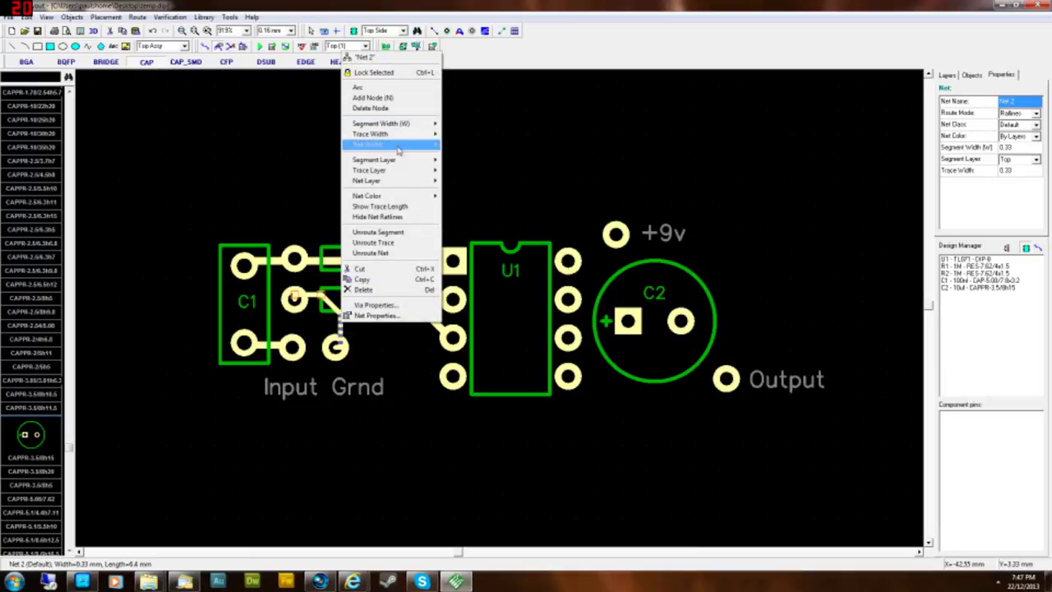
mouse_move(398, 146)
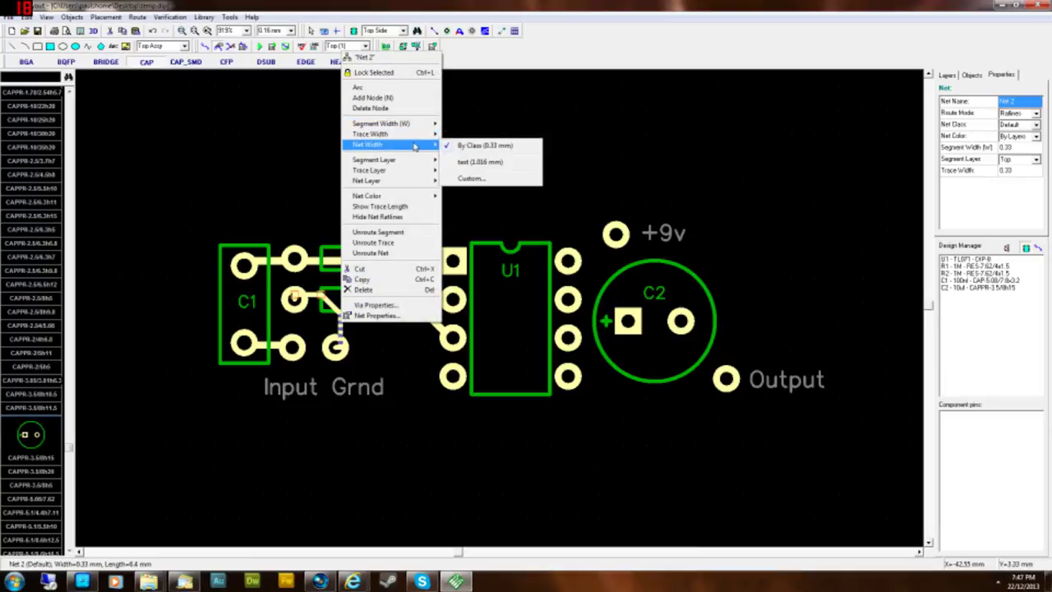
click(491, 177)
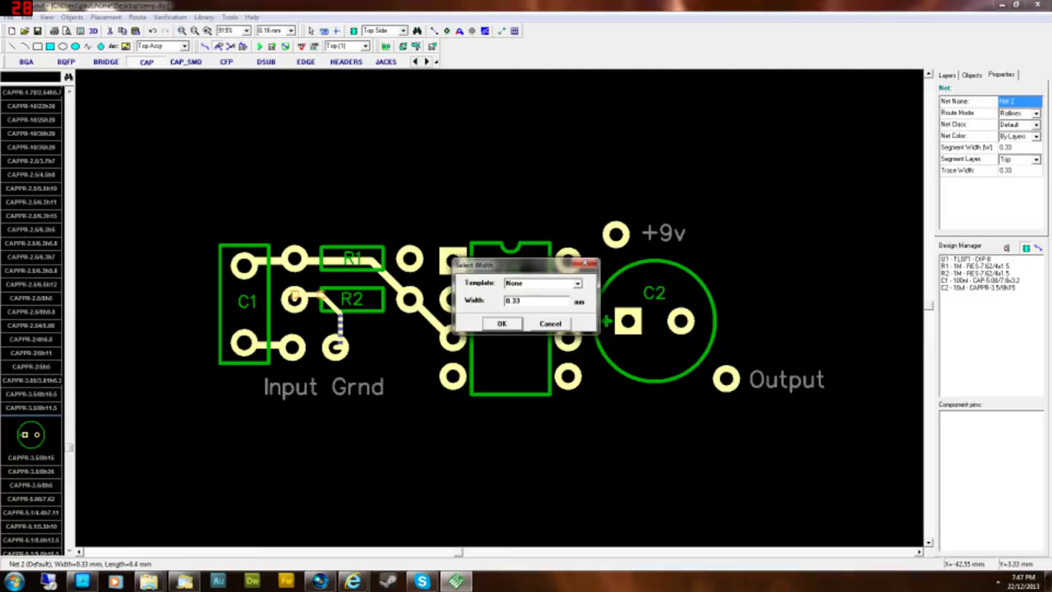
key(Return)
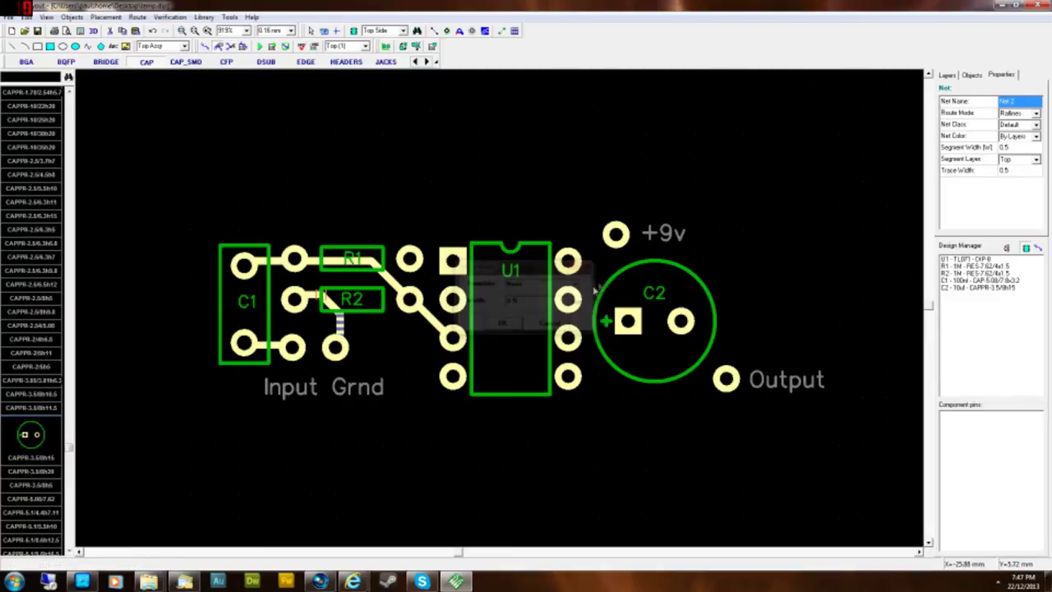
- Move R1 slightly down to line up its pins with the horizontal trace from C1
drag(361, 257, 362, 260)
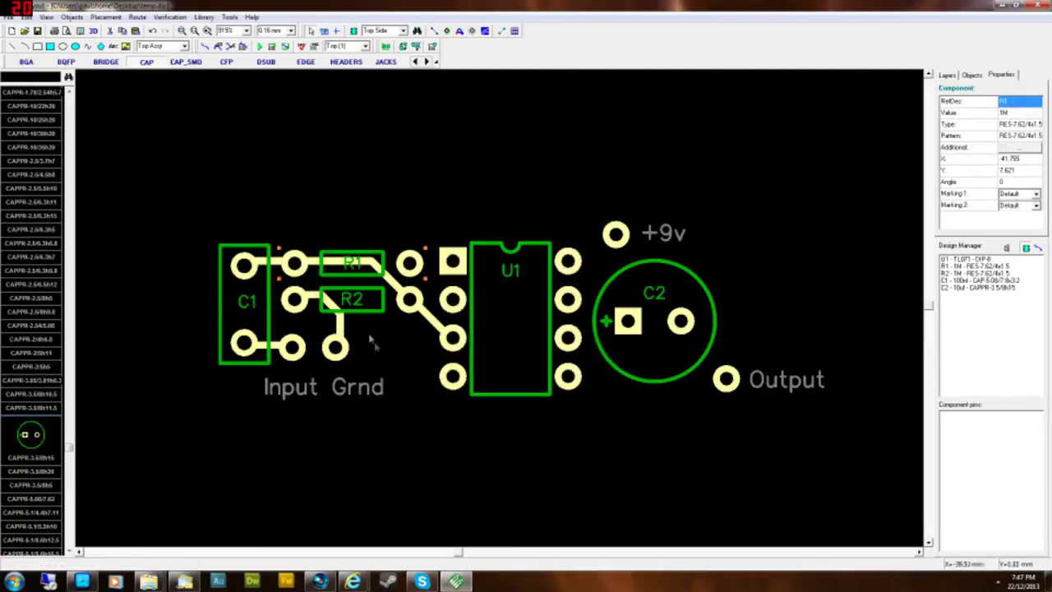
- Move R2 slightly down and reshape its ground trace to leave R2's left pin horizontally, angle down and enter the ground pad vertically
click(349, 309)
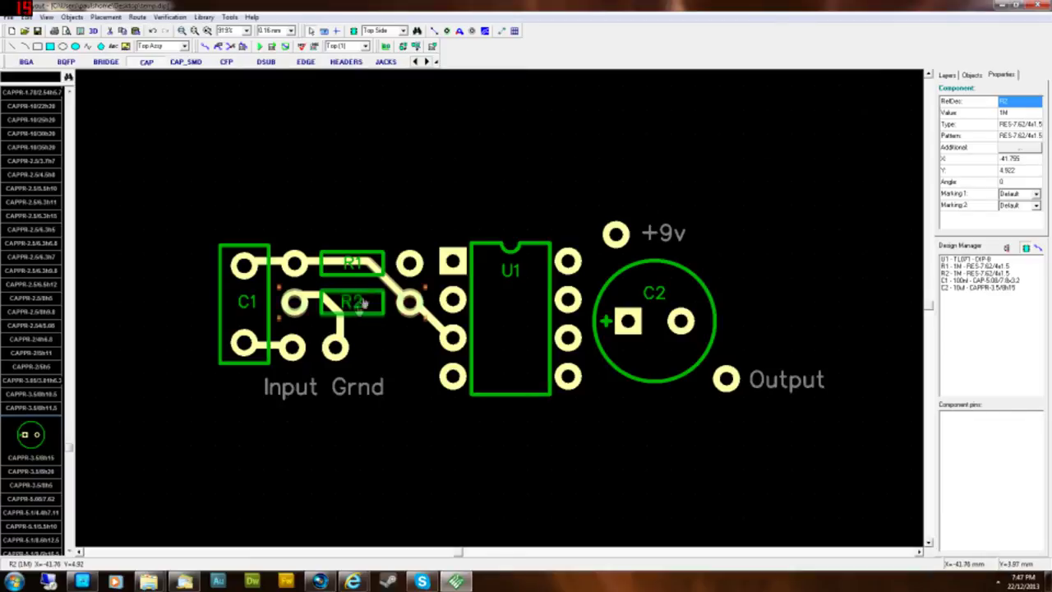
click(265, 148)
click(313, 298)
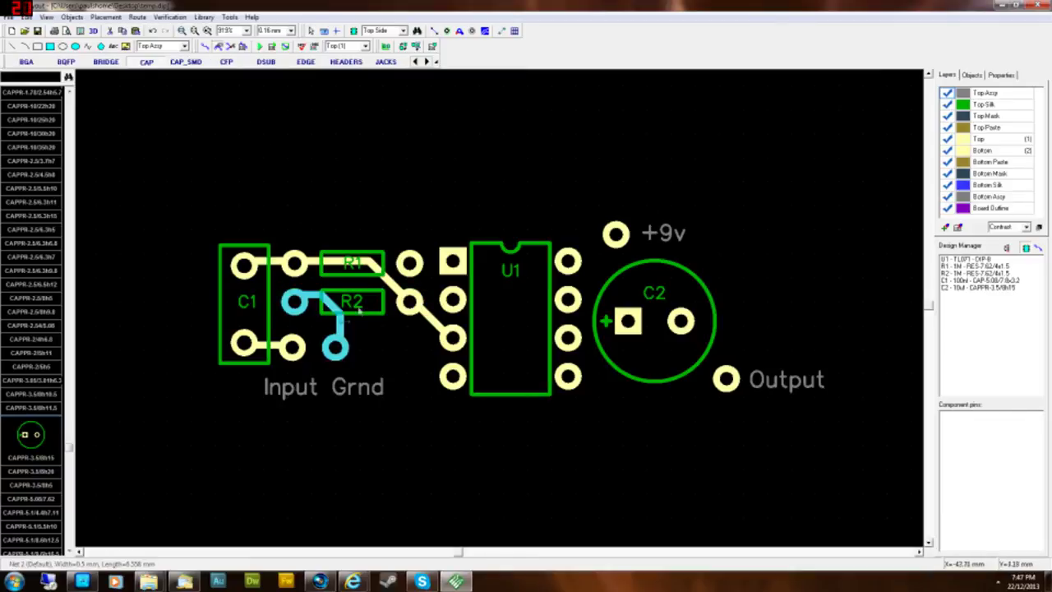
drag(313, 294, 313, 302)
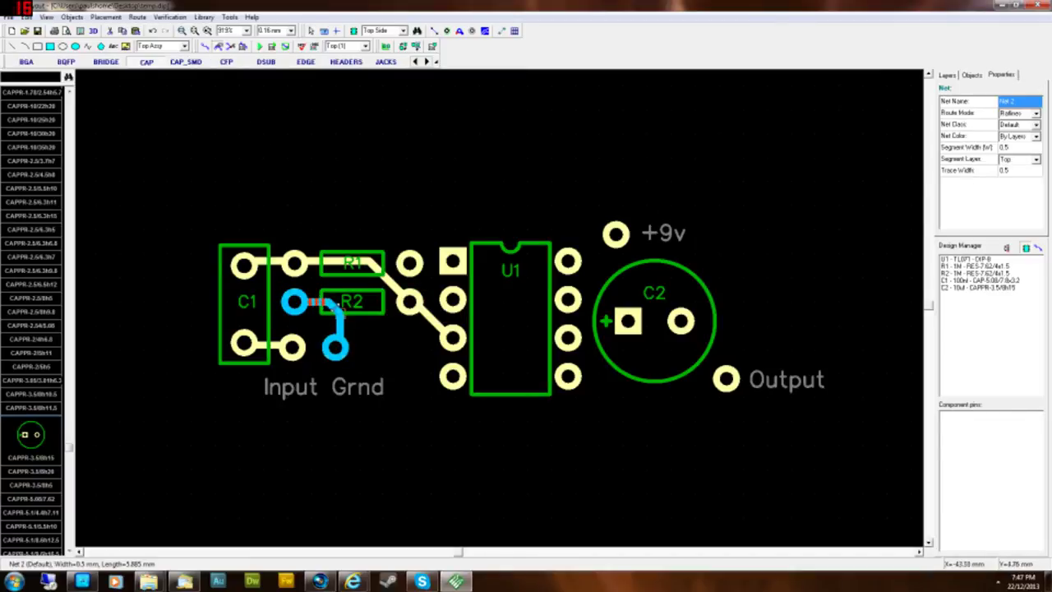
click(390, 430)
drag(332, 308, 367, 295)
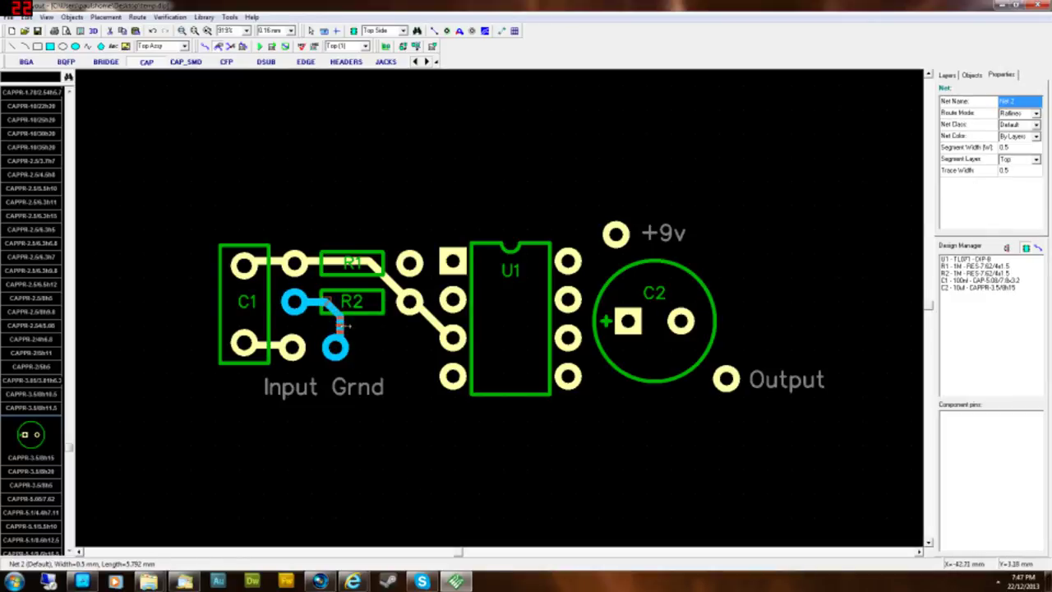
mouse_move(332, 327)
mouse_down()
mouse_move(353, 327)
mouse_move(337, 327)
mouse_up()
click(326, 301)
key(Escape)
- Reshape the input trace to cross diagonally from R1 into R2's right pin, and straighten its segment between C1 and R1
click(340, 263)
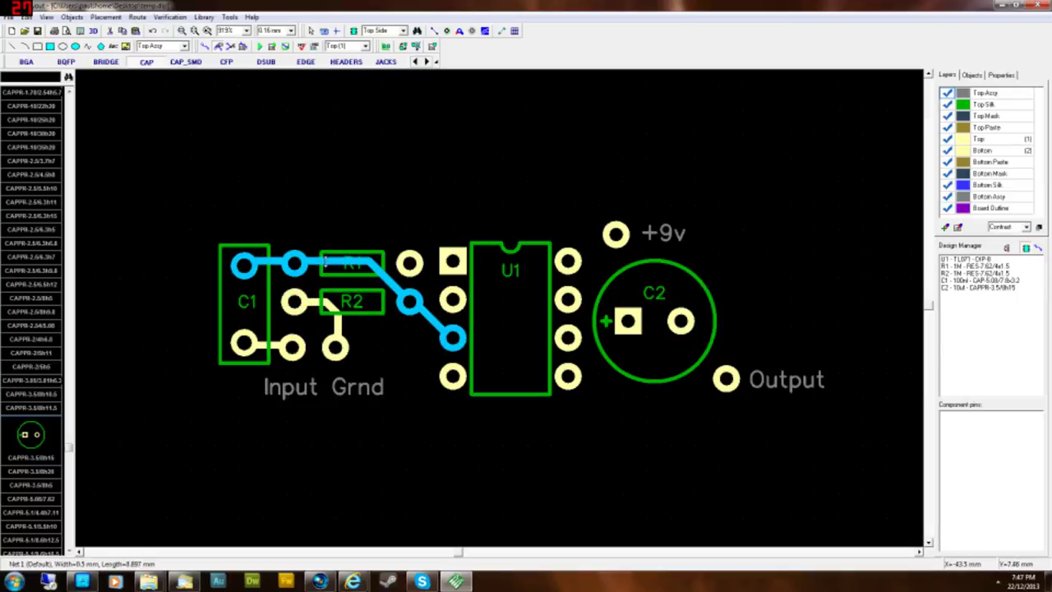
mouse_move(340, 264)
mouse_down()
mouse_move(362, 292)
mouse_move(335, 283)
mouse_move(391, 280)
mouse_move(361, 298)
mouse_up()
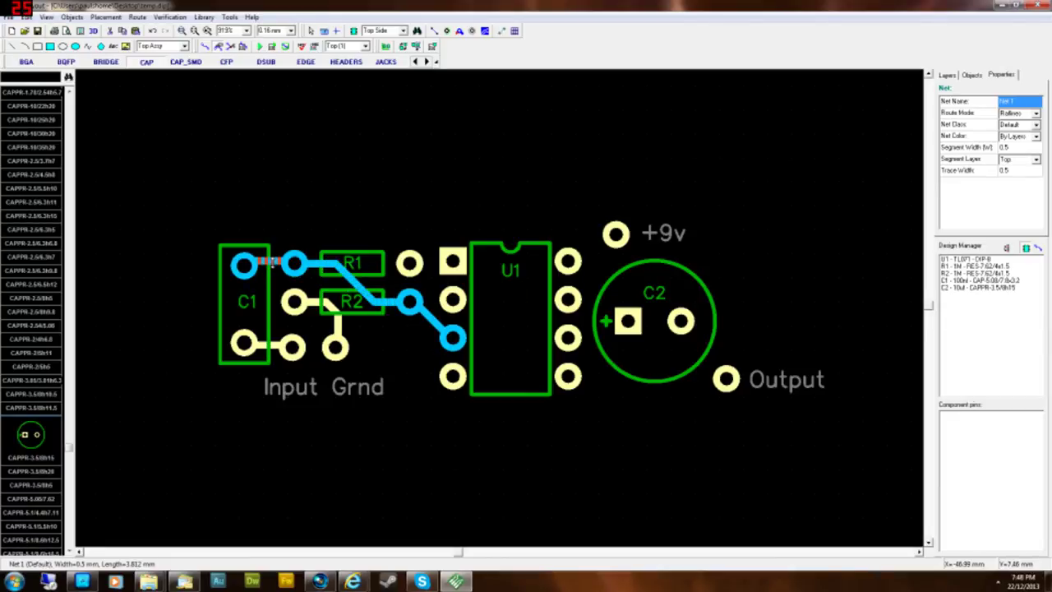
drag(272, 262, 274, 266)
click(509, 502)
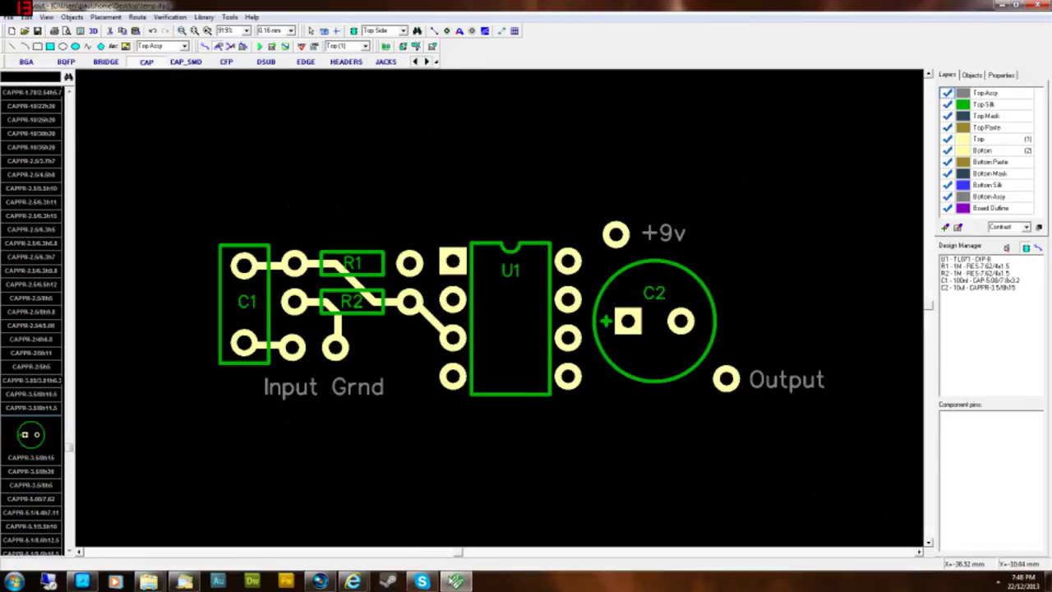
- Move the +9v pad directly above R1's right pin
right_drag(632, 217, 634, 245)
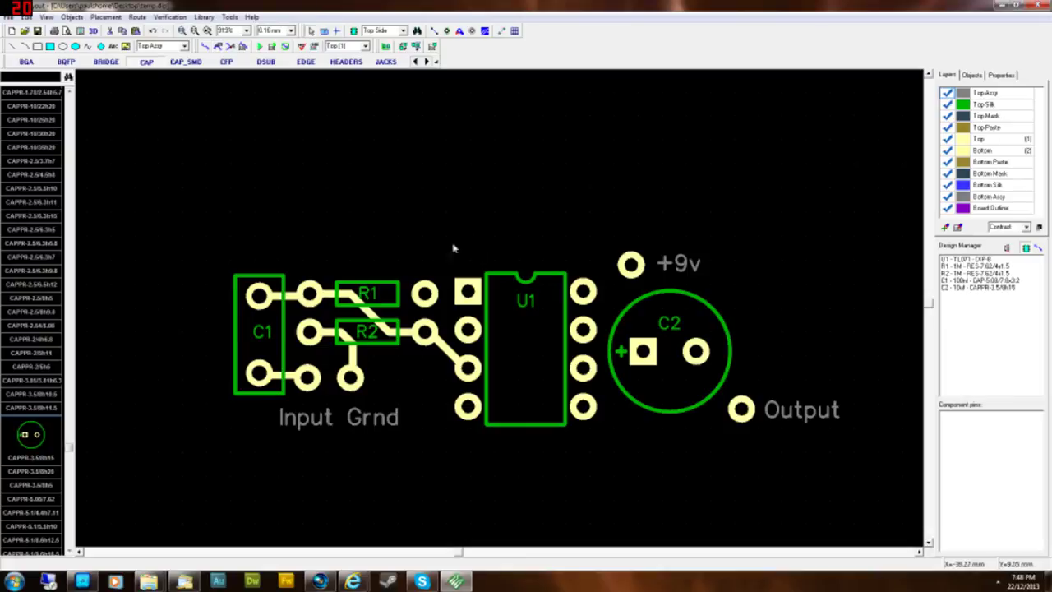
drag(633, 261, 436, 253)
- Manually route a Top-layer trace between the +9v pad and R1's right pin, and move the +9v label to the pad's left
click(205, 47)
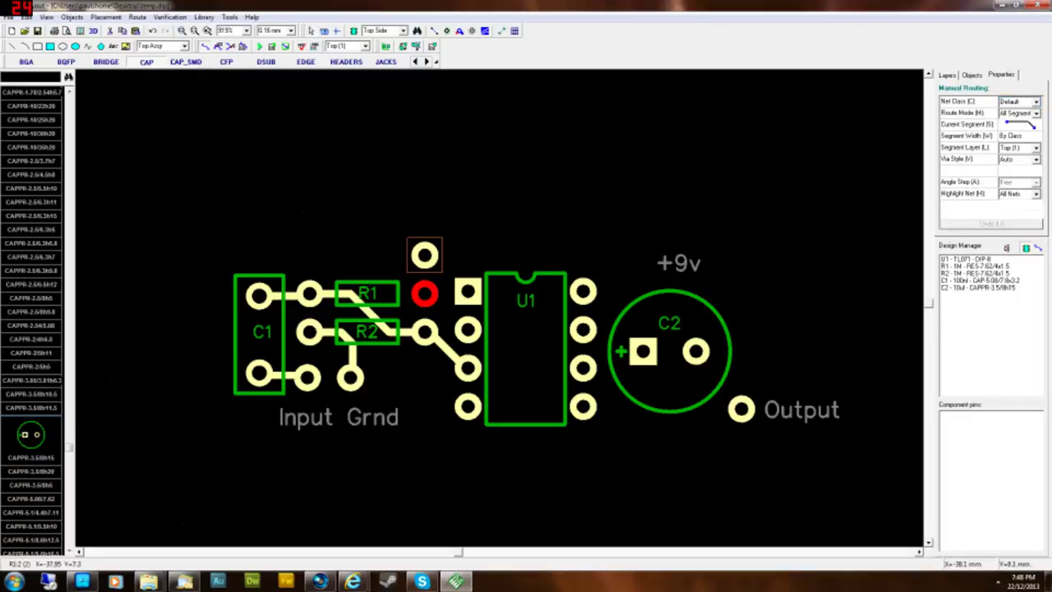
drag(682, 269, 383, 256)
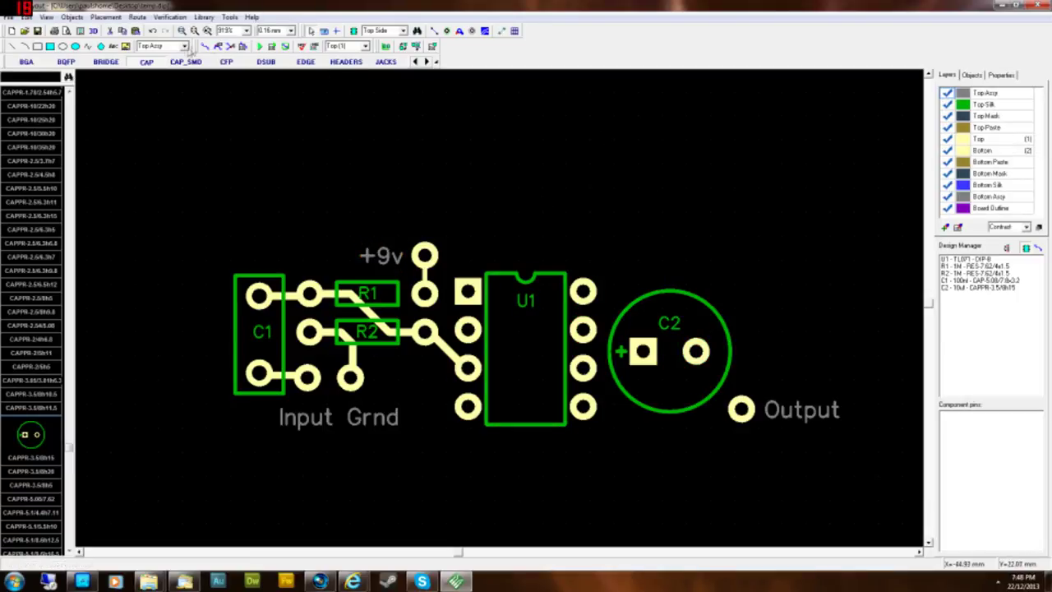
- Manually route a Top-layer trace from the +9v pad to U1's second right-hand pin, shaping it with horizontal ends and a diagonal middle
click(204, 47)
click(424, 254)
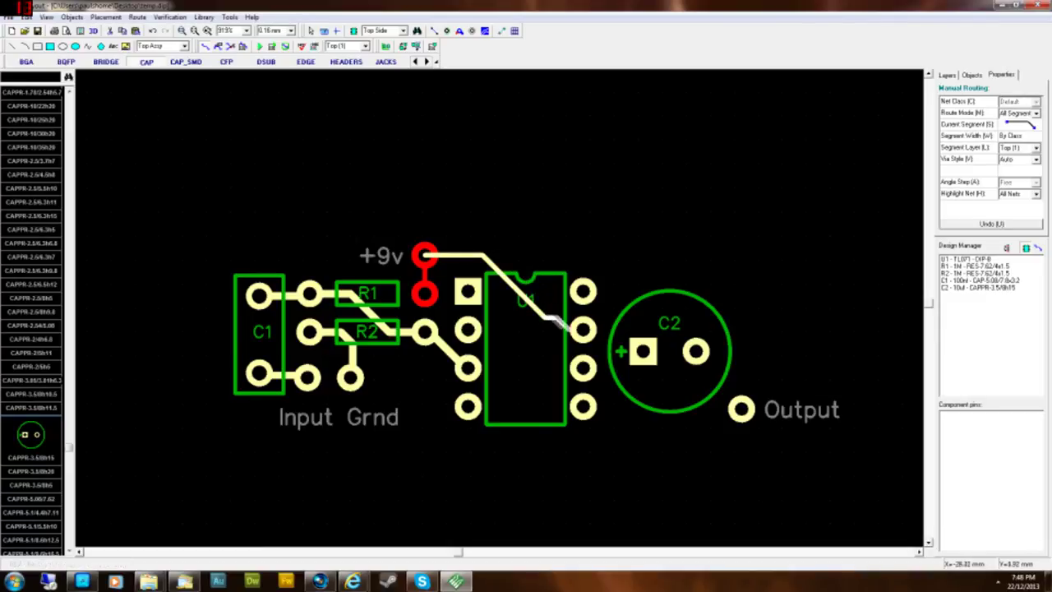
click(583, 328)
right_click(674, 159)
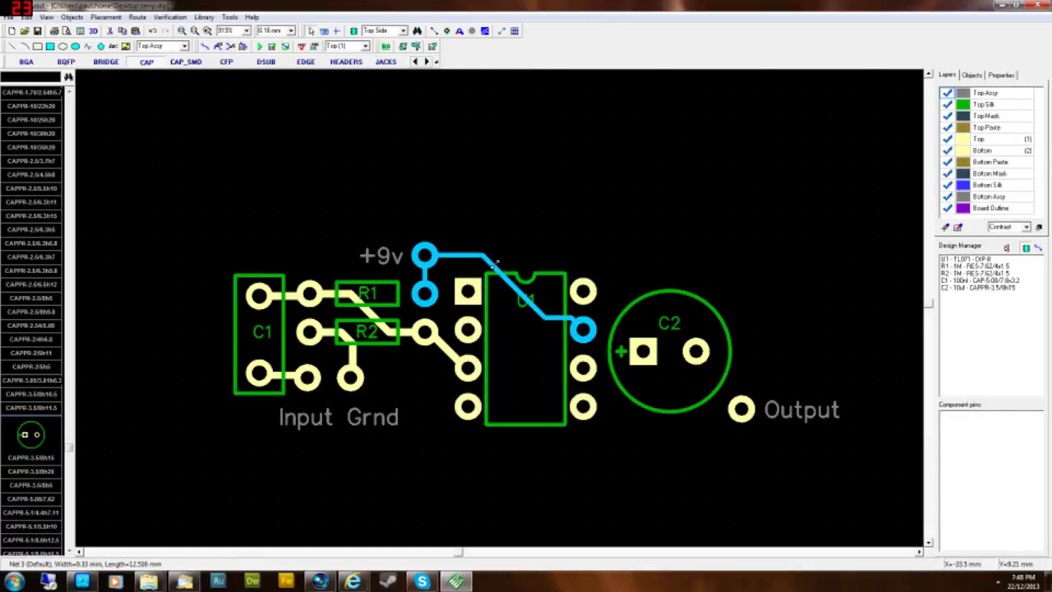
click(490, 271)
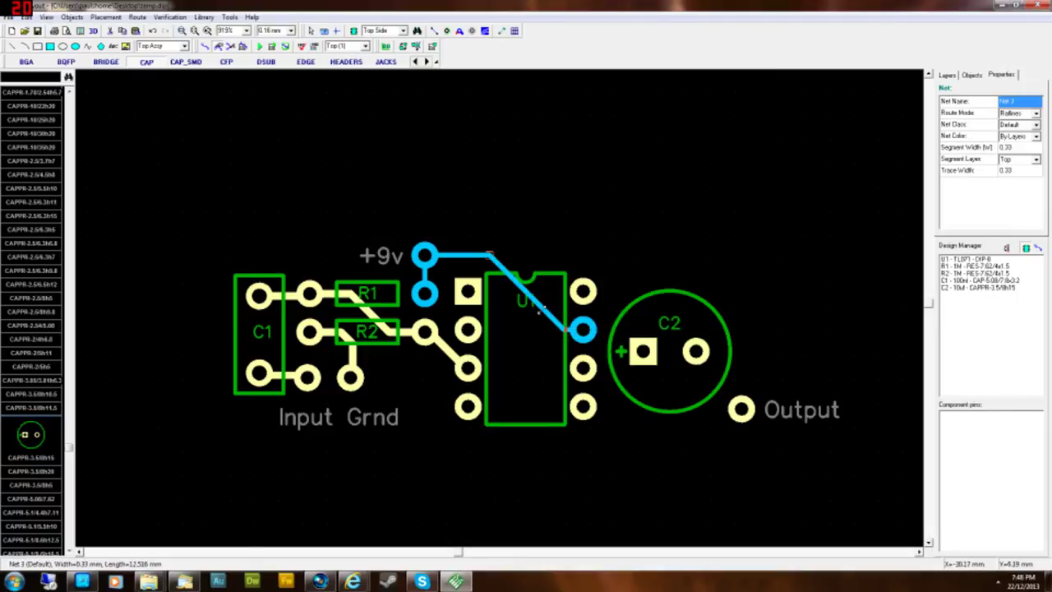
click(564, 328)
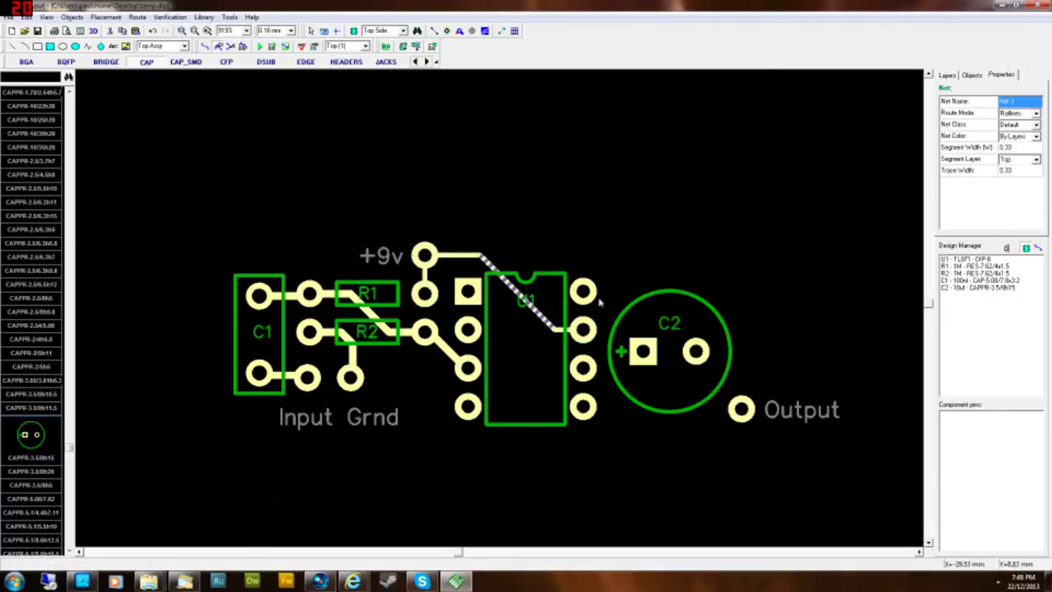
- Manually route a Top-layer trace from U1's second left-hand pin to its third right-hand pin, with horizontal ends and a diagonal middle
click(204, 47)
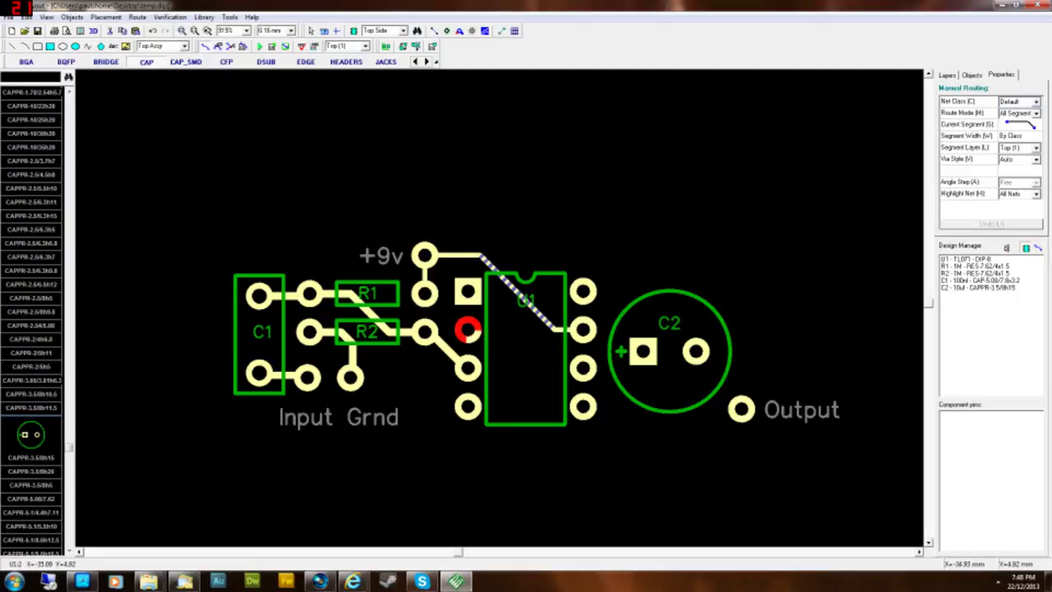
click(468, 329)
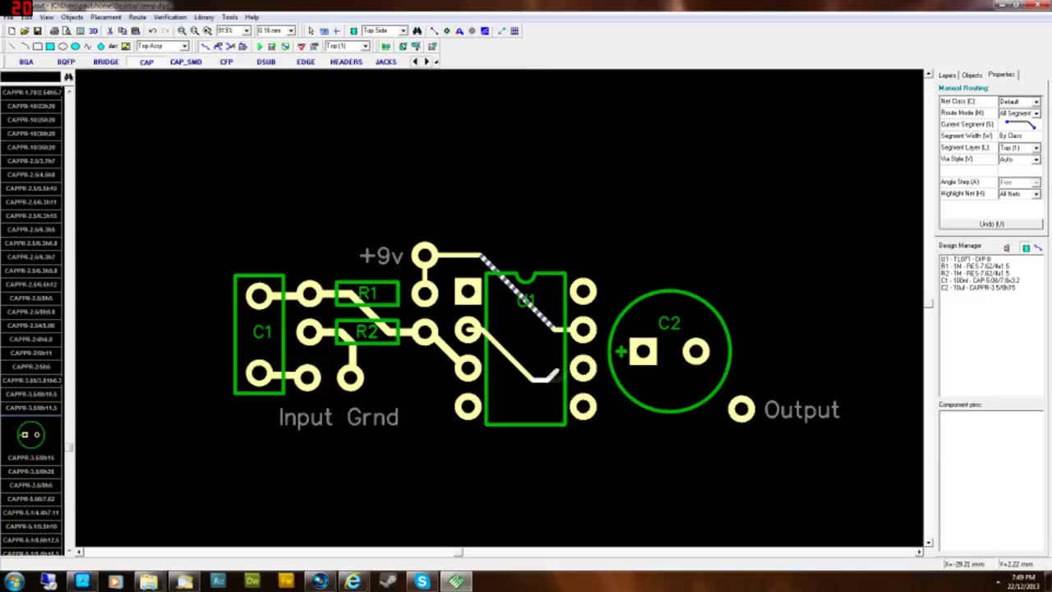
click(582, 367)
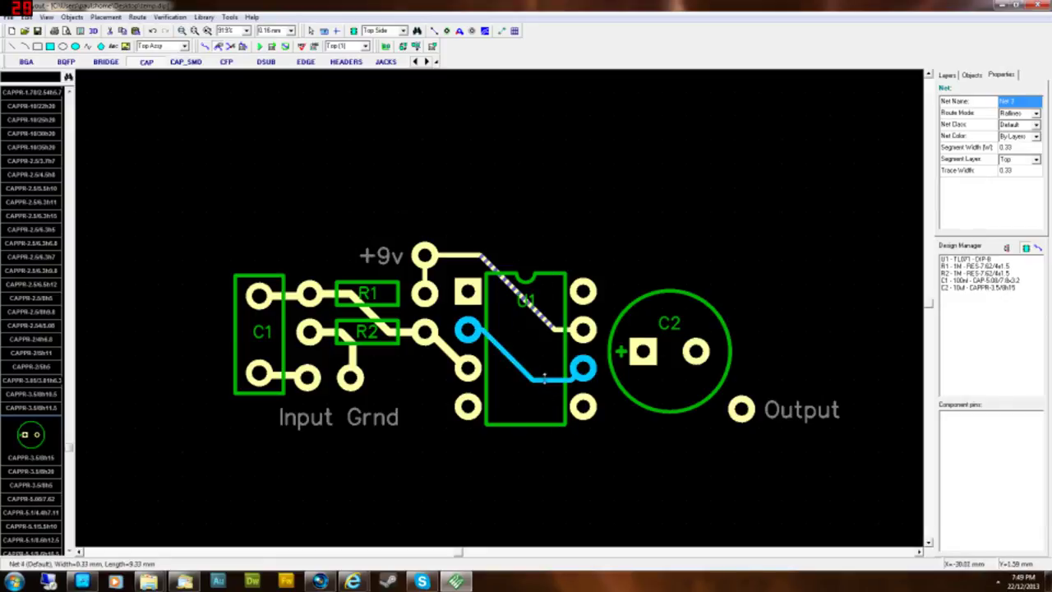
mouse_move(542, 380)
mouse_down()
mouse_move(515, 346)
mouse_move(528, 345)
mouse_up()
click(558, 504)
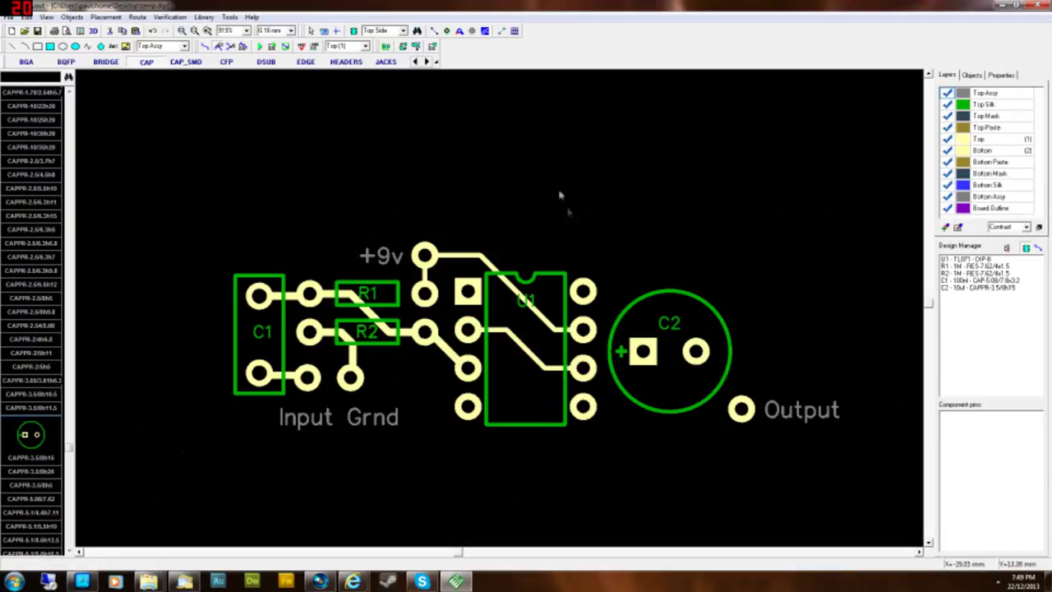
- Set a custom trace width of 0.5 mm for the +9v trace into U1 and the trace crossing beneath U1
right_click(461, 255)
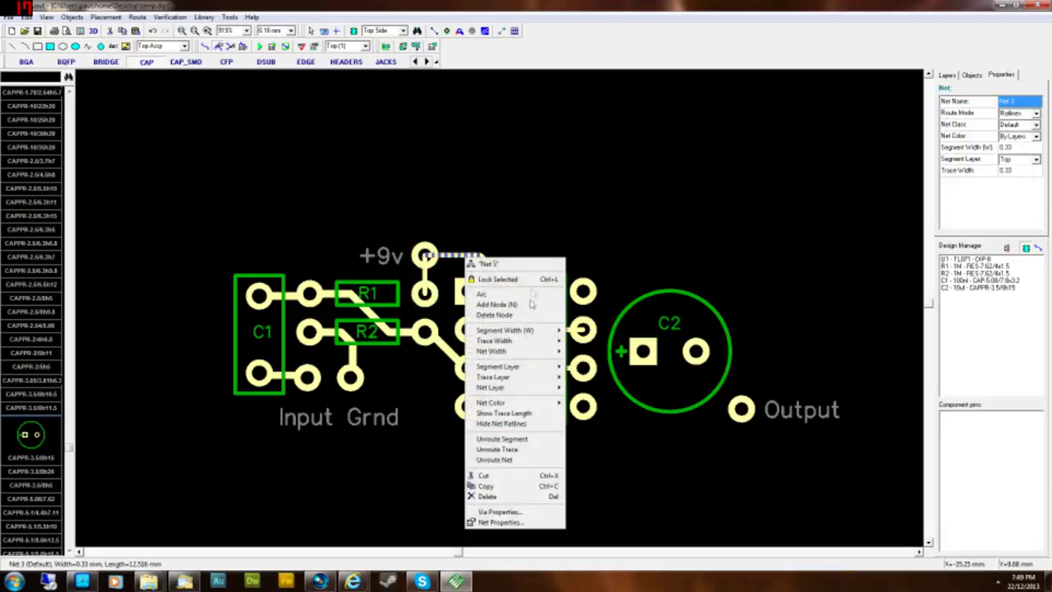
mouse_move(526, 340)
click(594, 375)
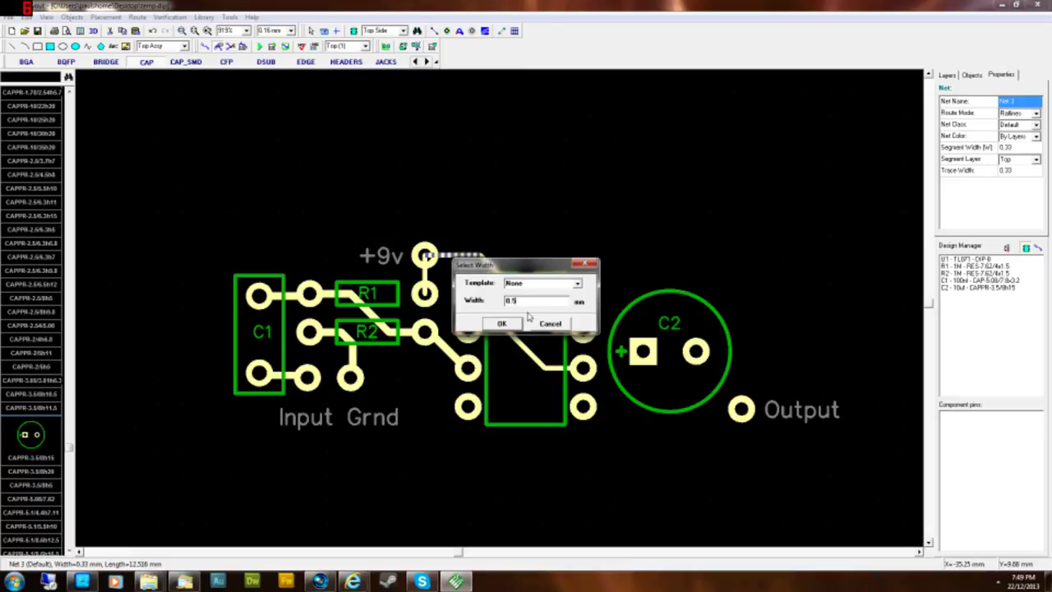
key(Return)
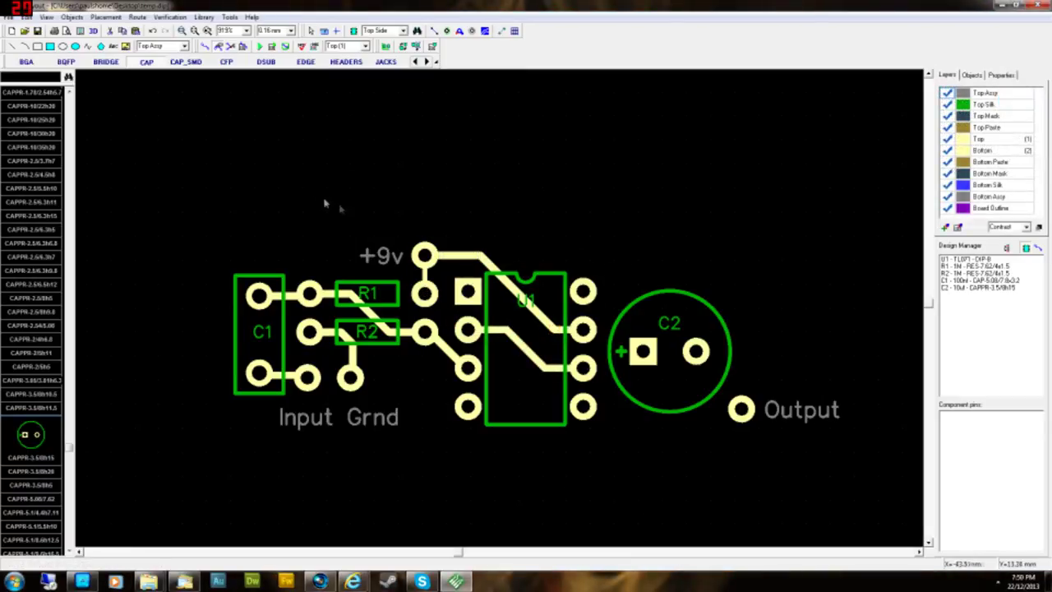
- Manually route a Top-layer trace from the ground pad to U1's lowest left-hand pin, shaping it to enter the pin horizontally
click(204, 46)
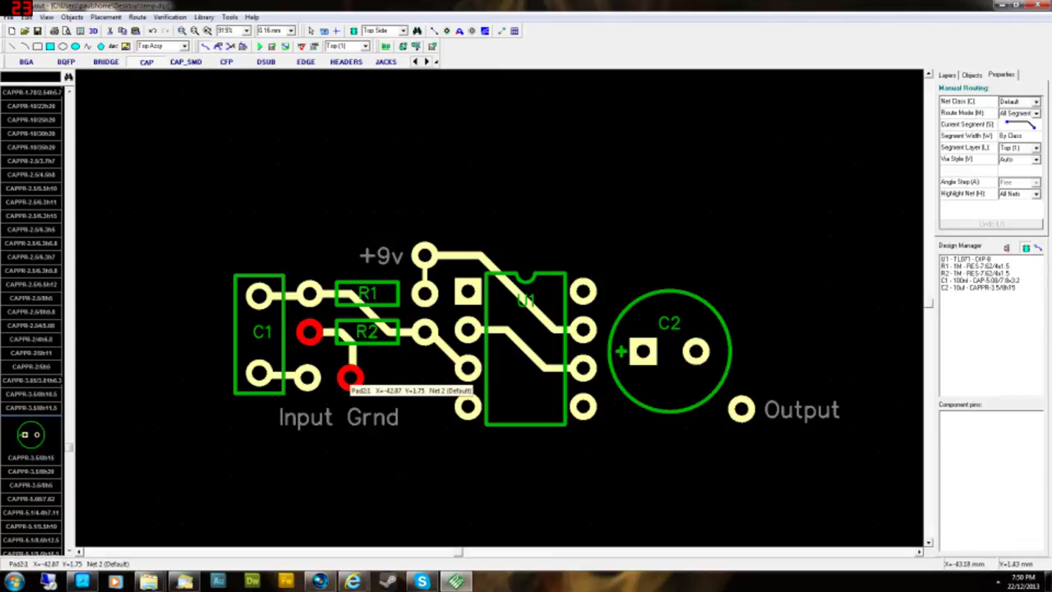
click(349, 378)
click(468, 407)
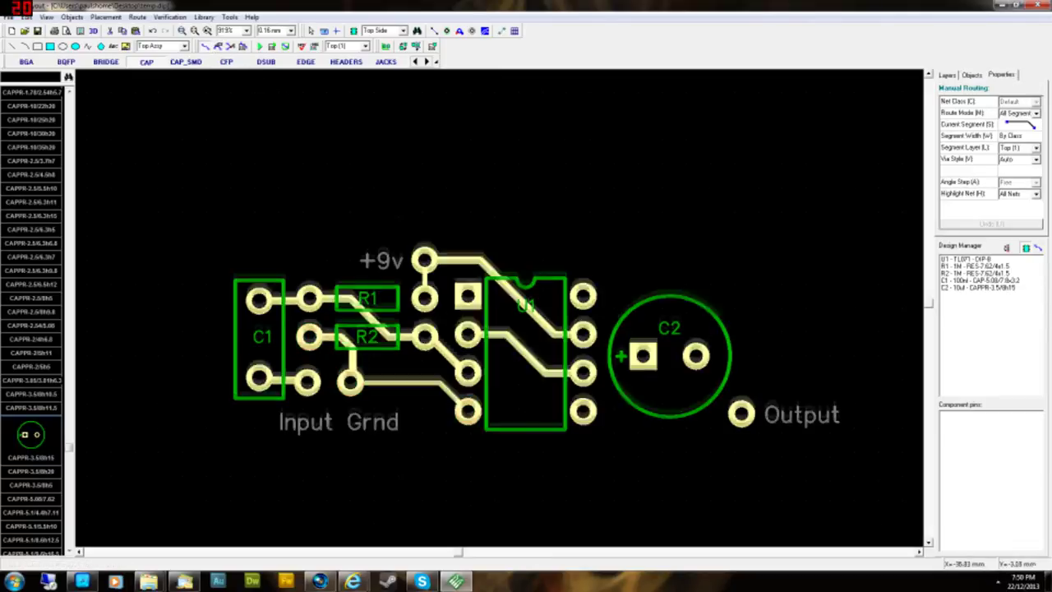
right_click(456, 452)
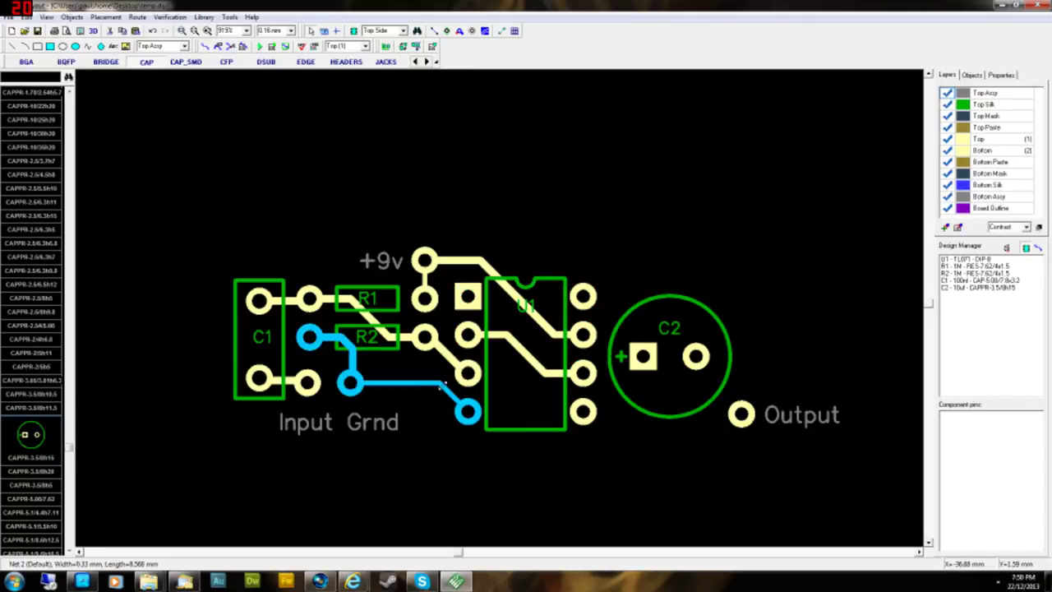
drag(449, 391, 406, 380)
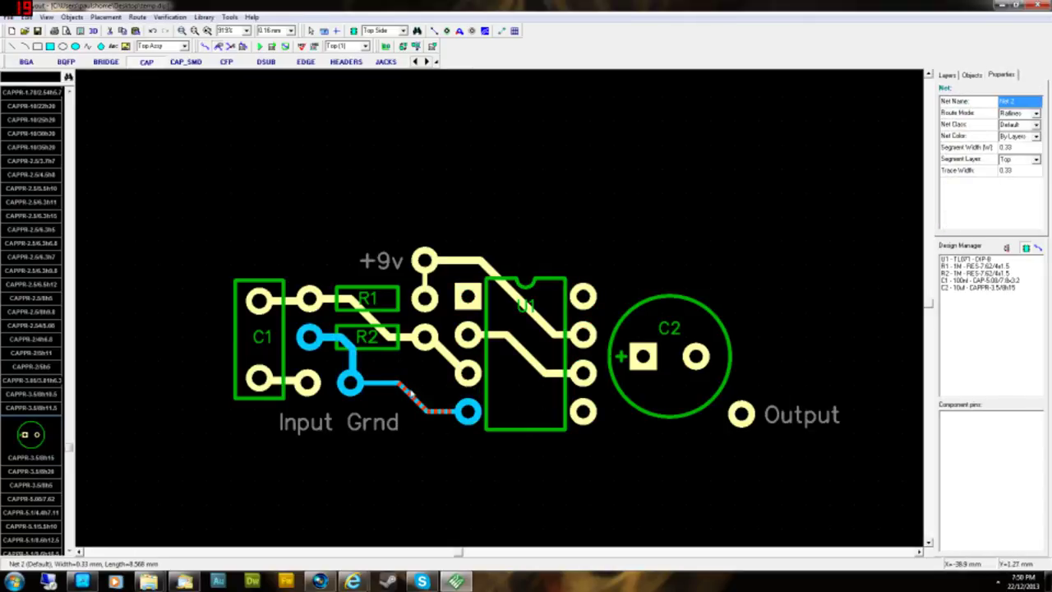
- Set a custom net width of 0.5 mm for the ground net running to U1
right_click(409, 391)
mouse_move(460, 211)
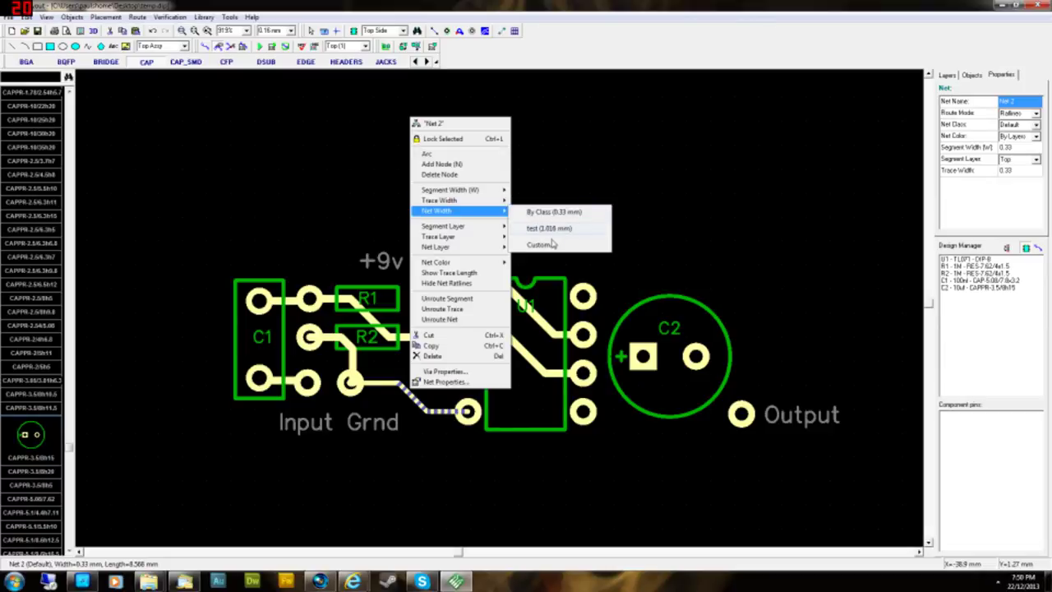
click(555, 245)
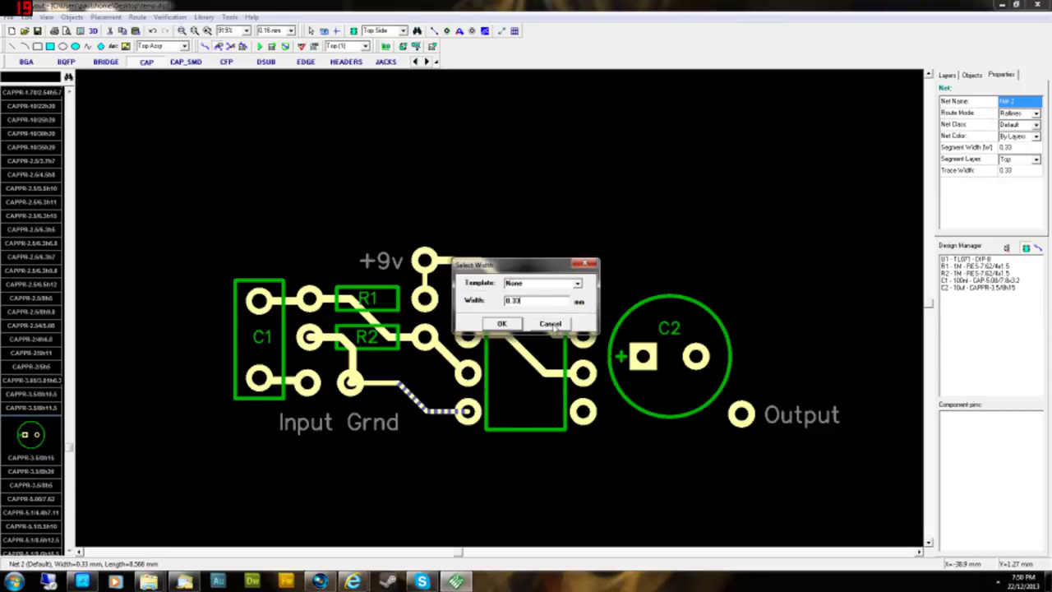
click(502, 323)
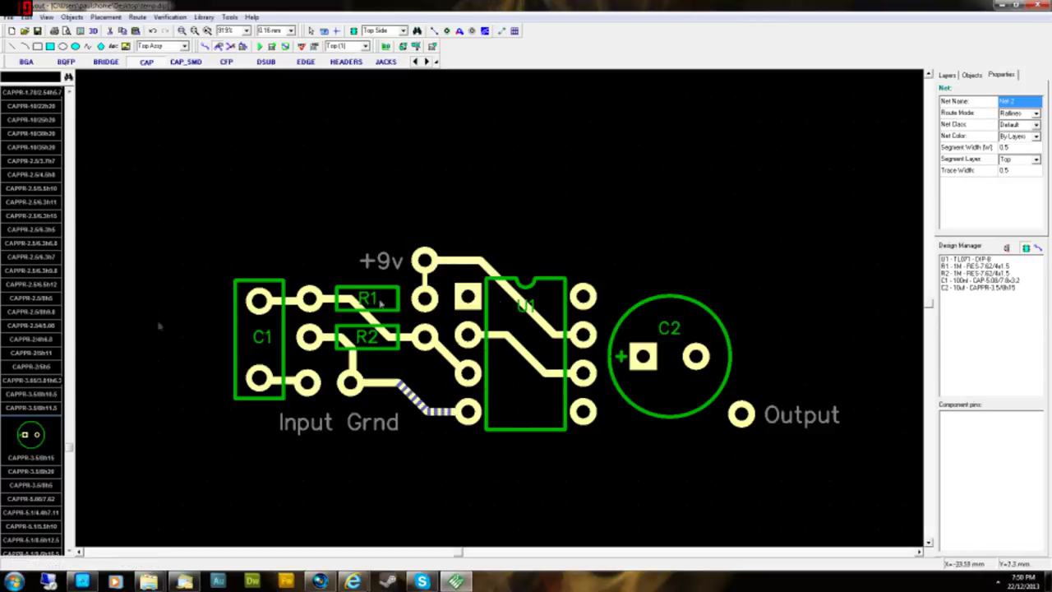
click(739, 265)
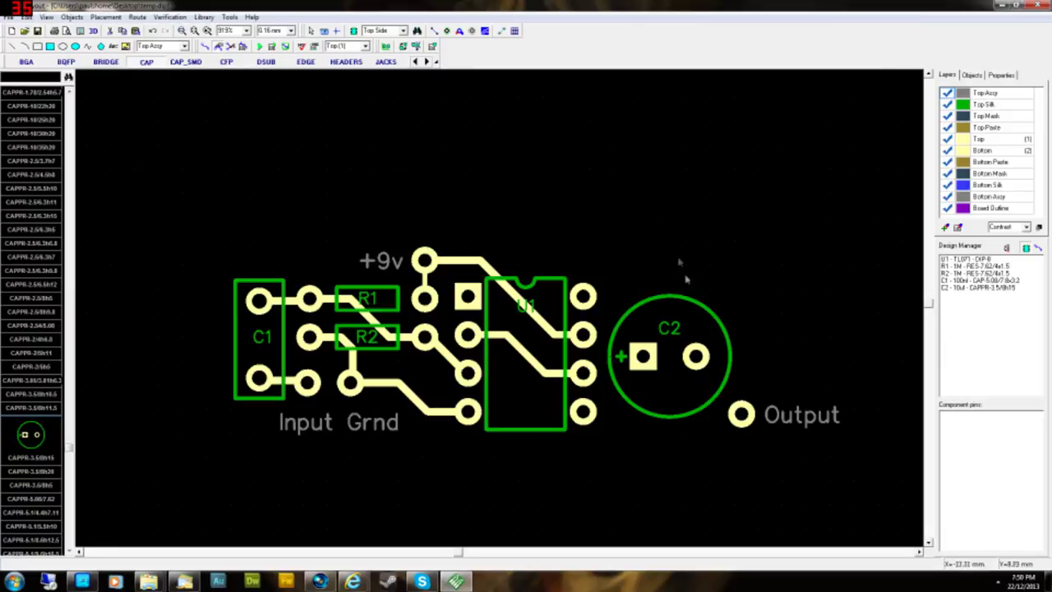
- Set a custom net width of 0.5 mm for the +9v net, including its short segment to R1
right_drag(669, 254, 634, 209)
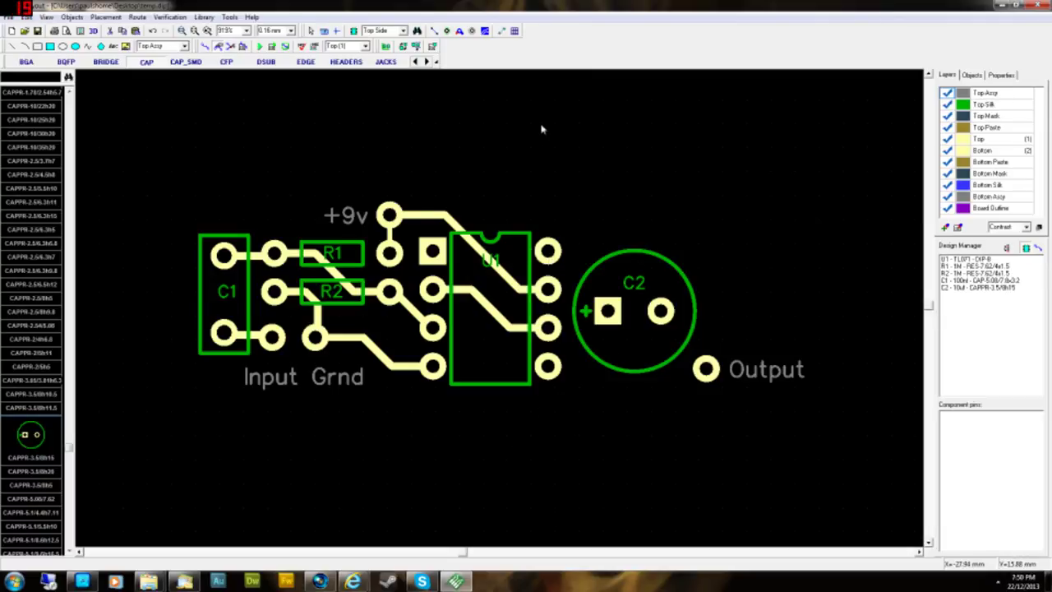
right_click(388, 235)
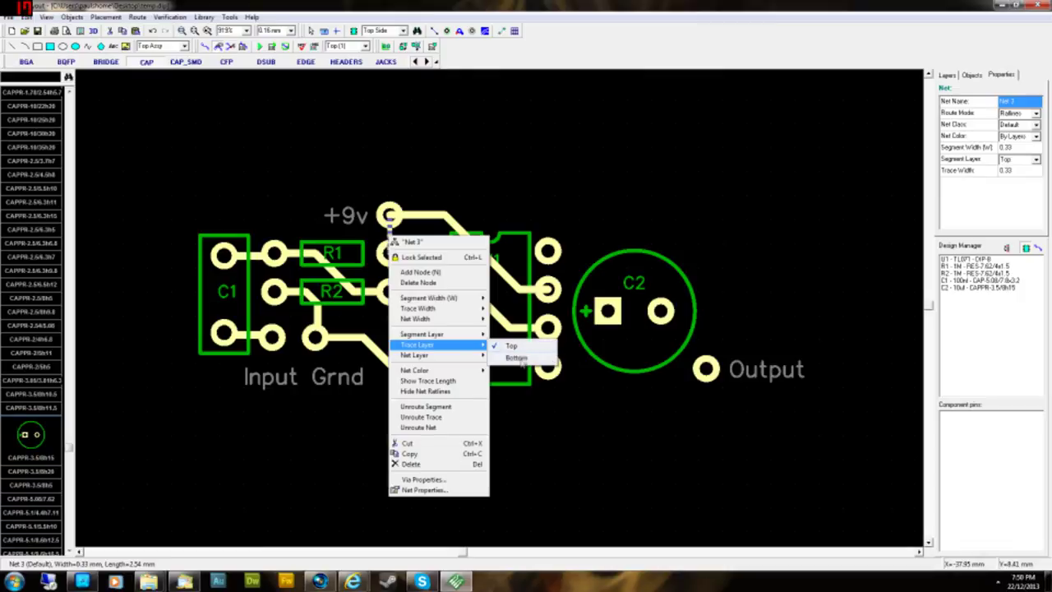
mouse_move(444, 318)
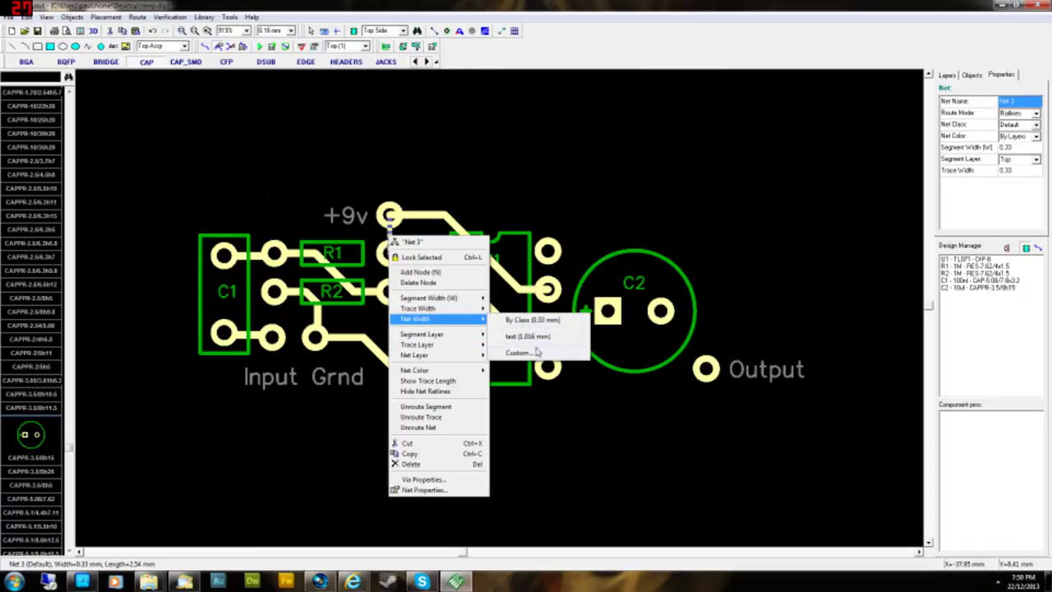
click(536, 352)
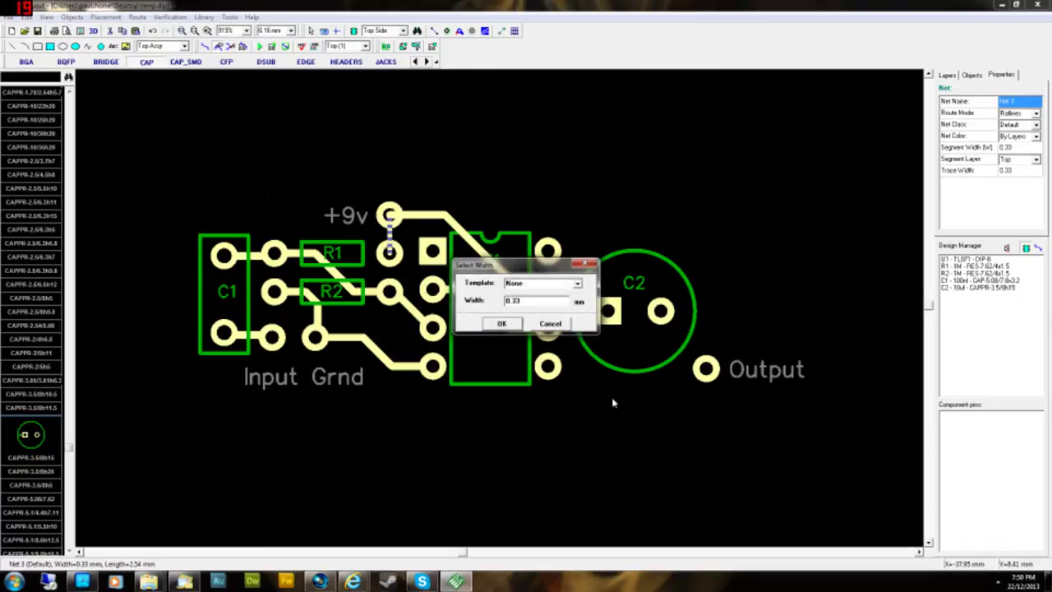
key(Return)
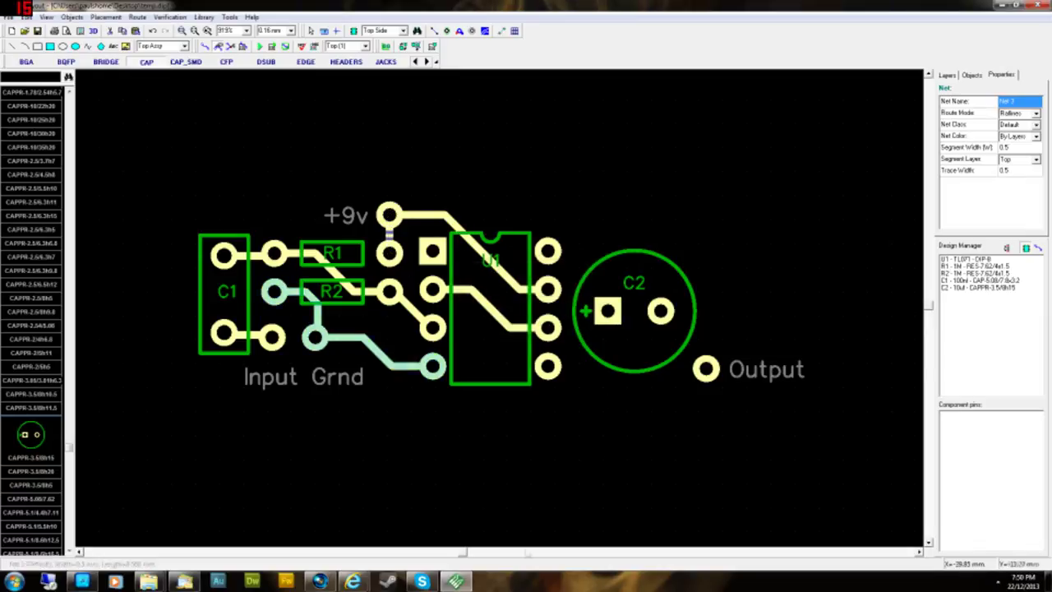
click(601, 513)
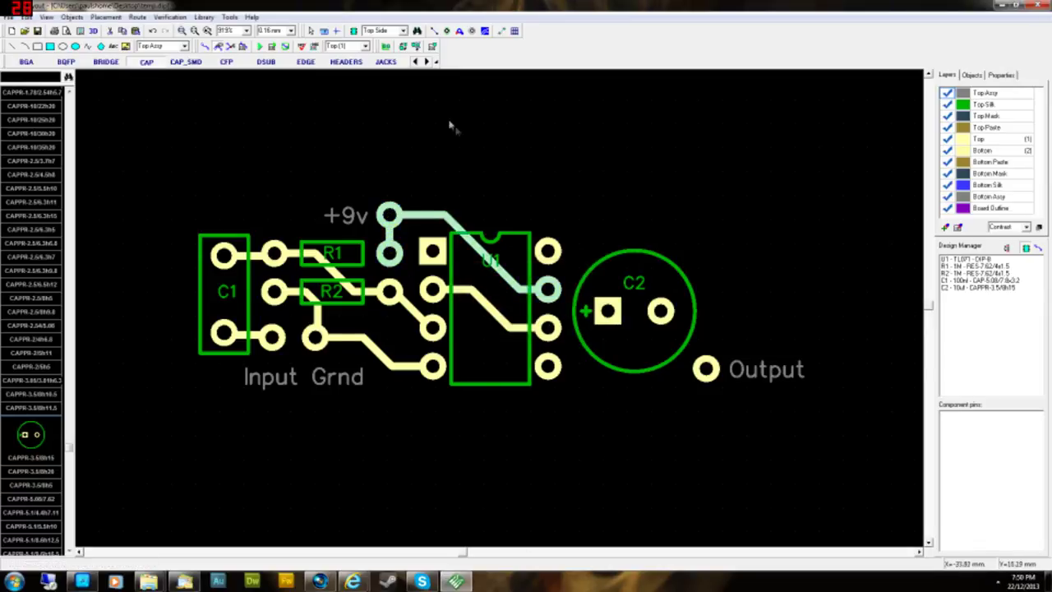
- Move the +9v pad and its label slightly down towards R1, keeping the label beside the pad
click(415, 215)
click(390, 215)
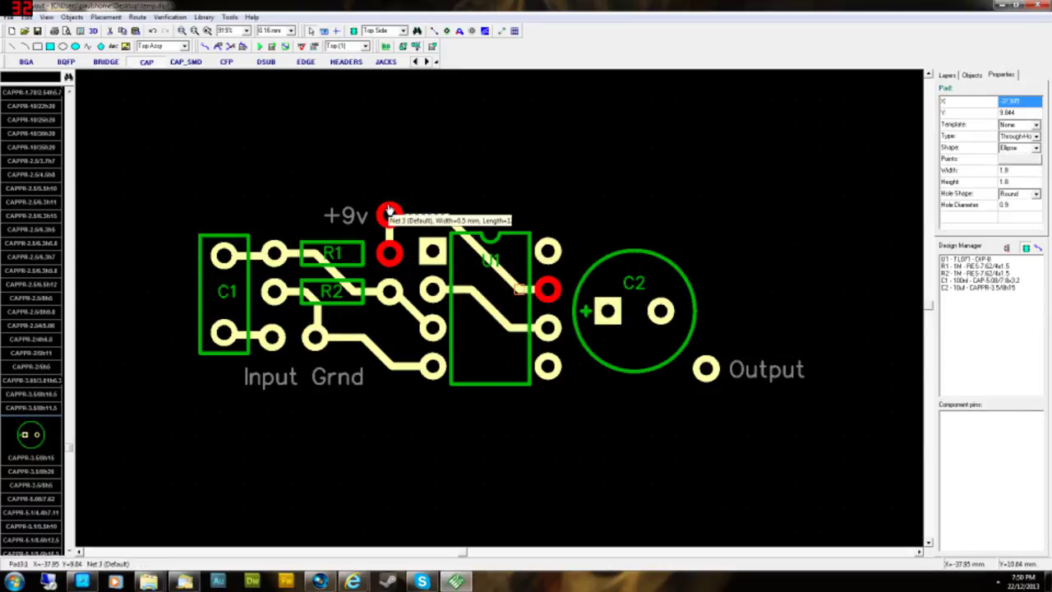
click(324, 169)
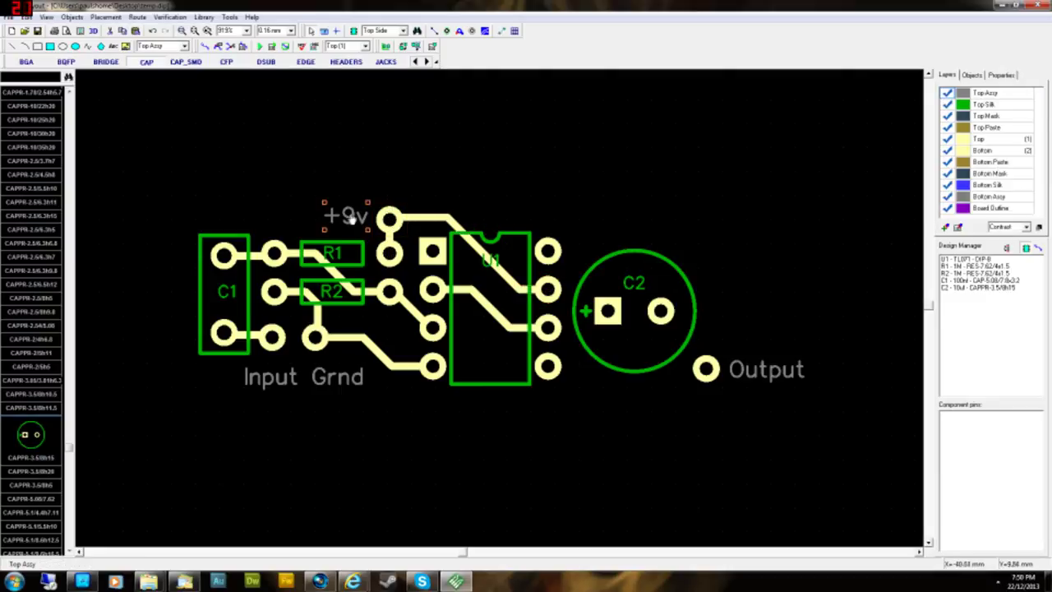
click(346, 215)
click(599, 216)
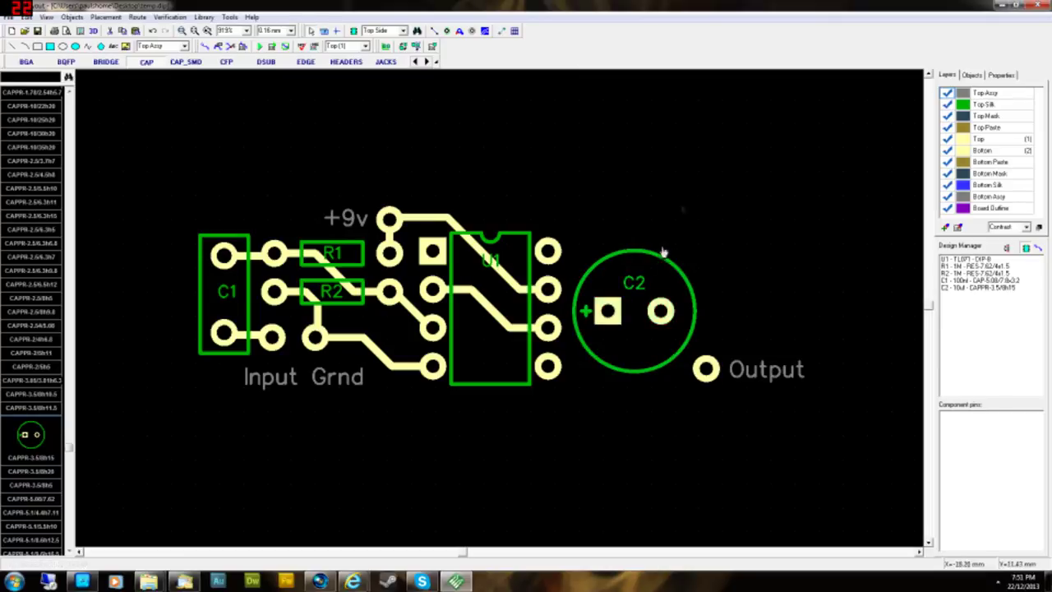
- Move C2 up beside U1's upper right, and place the Output pad and label beside U1's lowest right-hand pin
drag(653, 265, 656, 222)
drag(706, 378, 587, 376)
drag(751, 375, 655, 374)
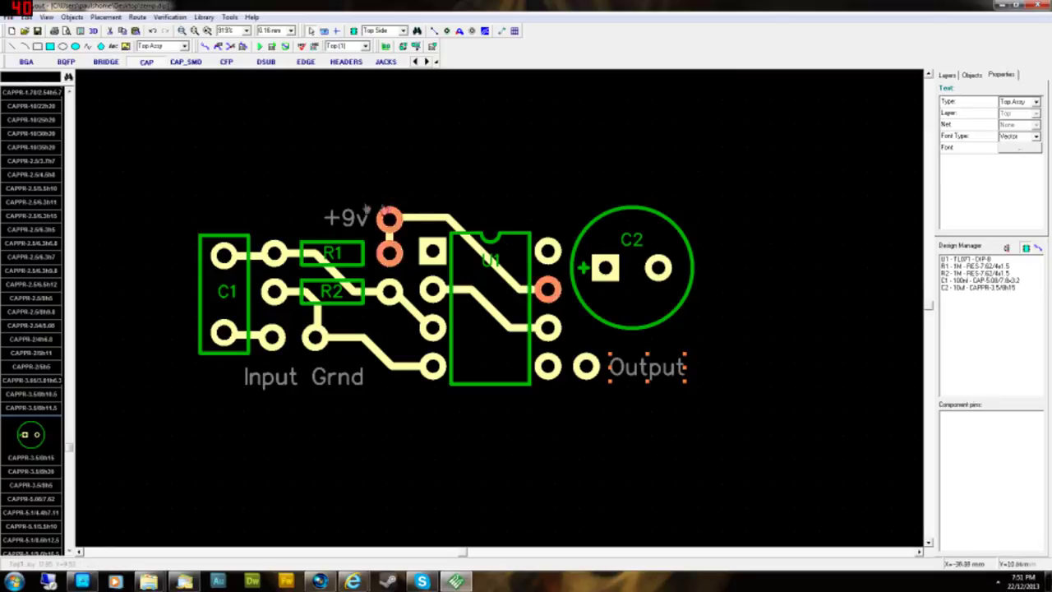
drag(639, 215, 639, 262)
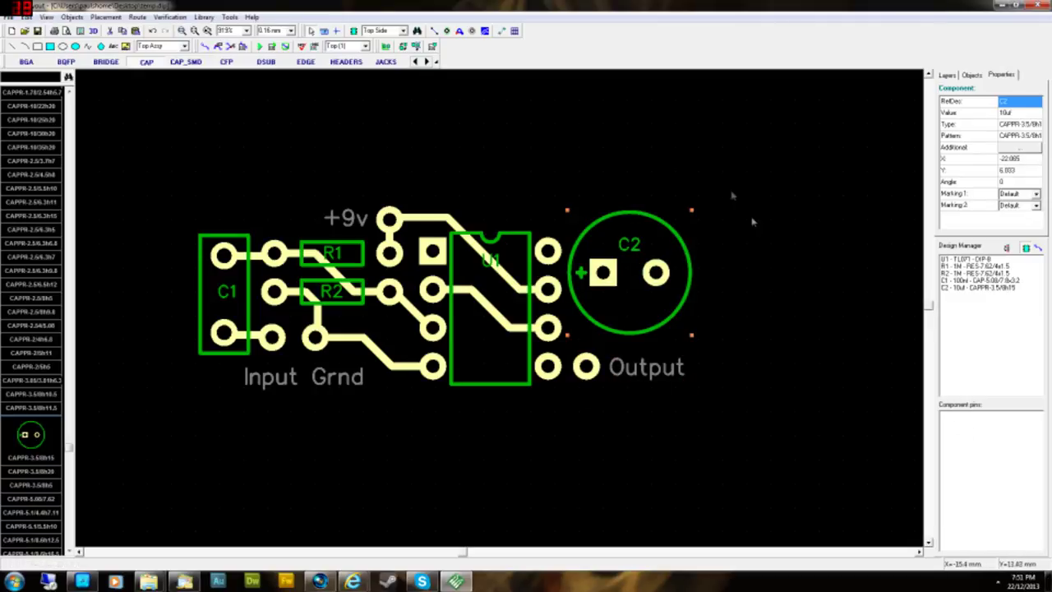
- Manually route a Top-layer trace from U1's third right-hand pin to C2's positive pad
click(203, 46)
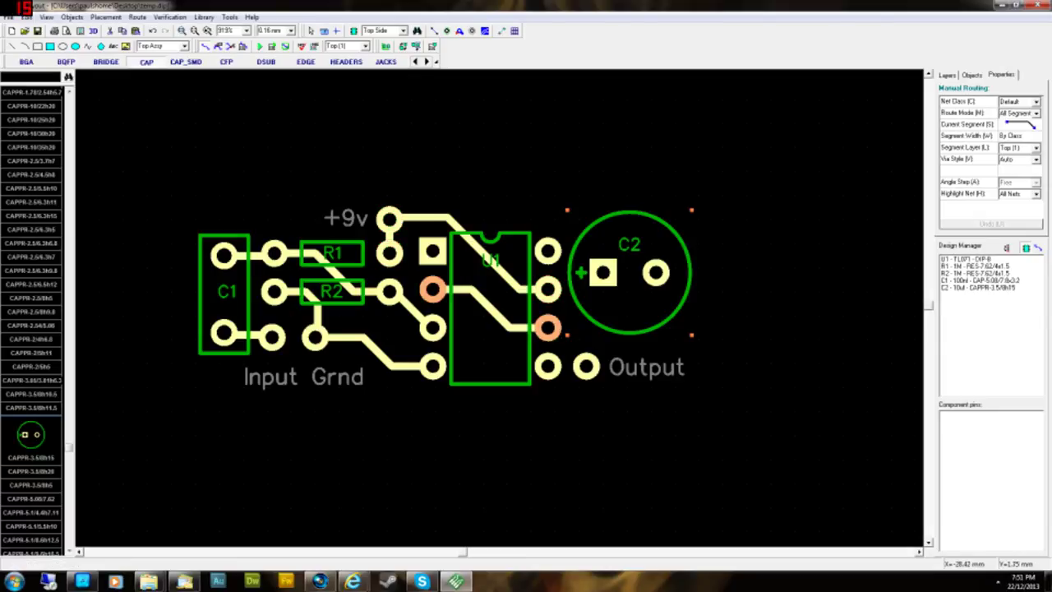
click(433, 290)
click(549, 327)
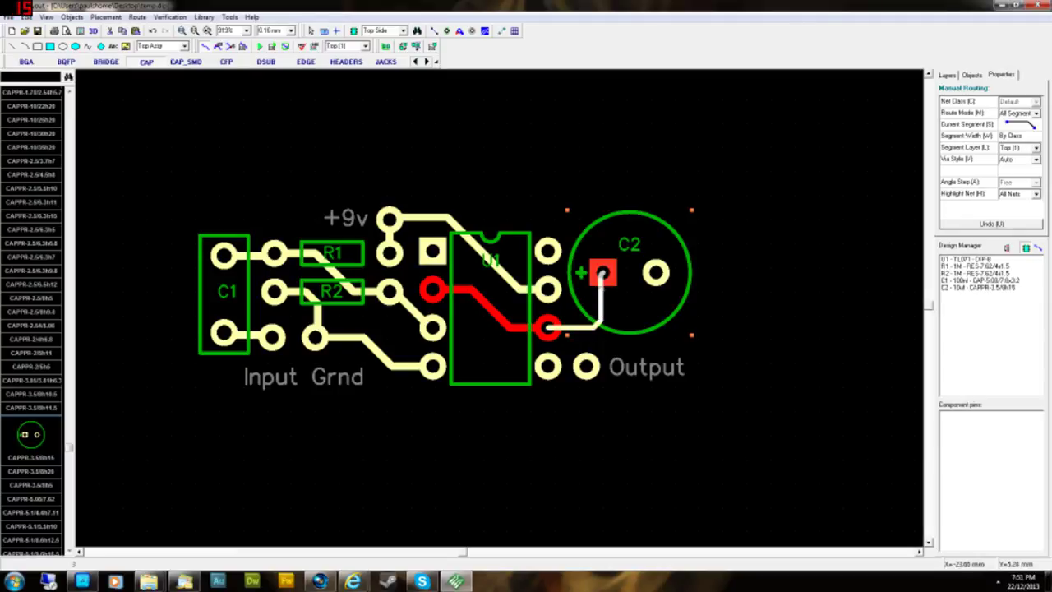
click(603, 273)
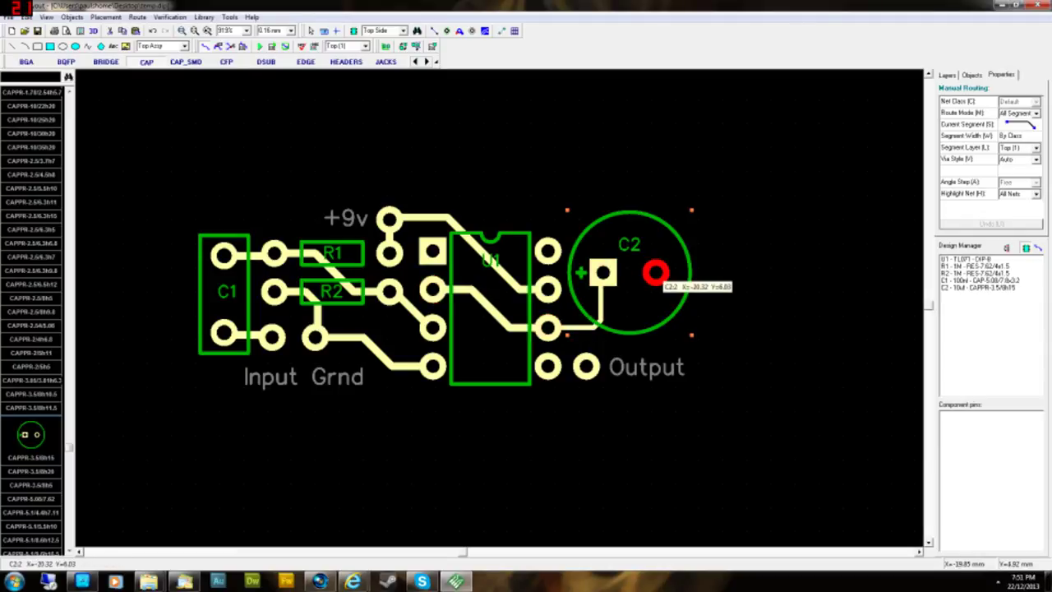
- Route a Top-layer trace from C2's negative pad to the Output pad, reshaping it to enter the pad horizontally
click(656, 273)
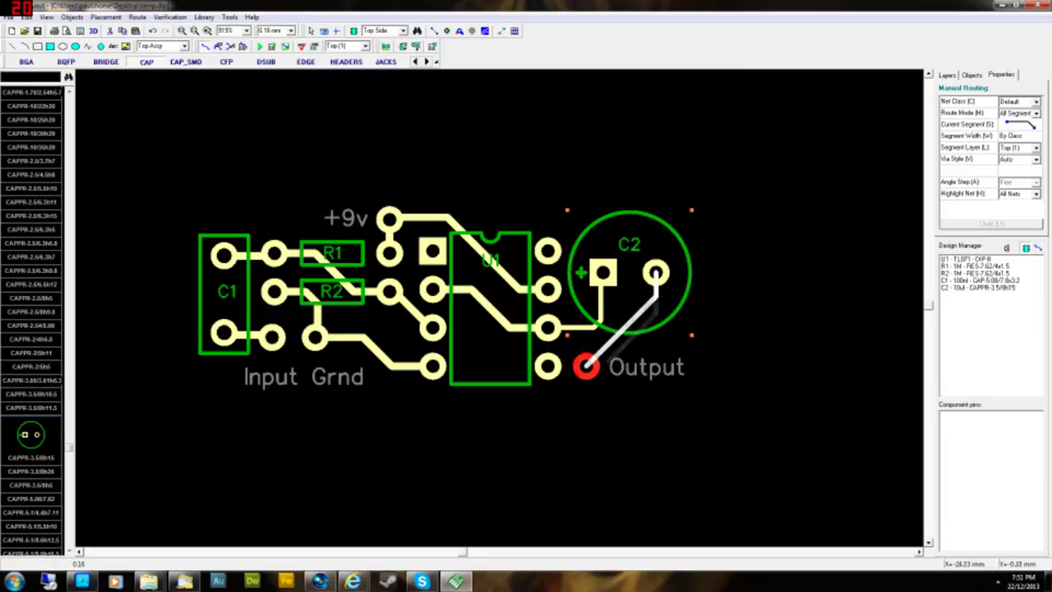
click(593, 370)
right_click(636, 364)
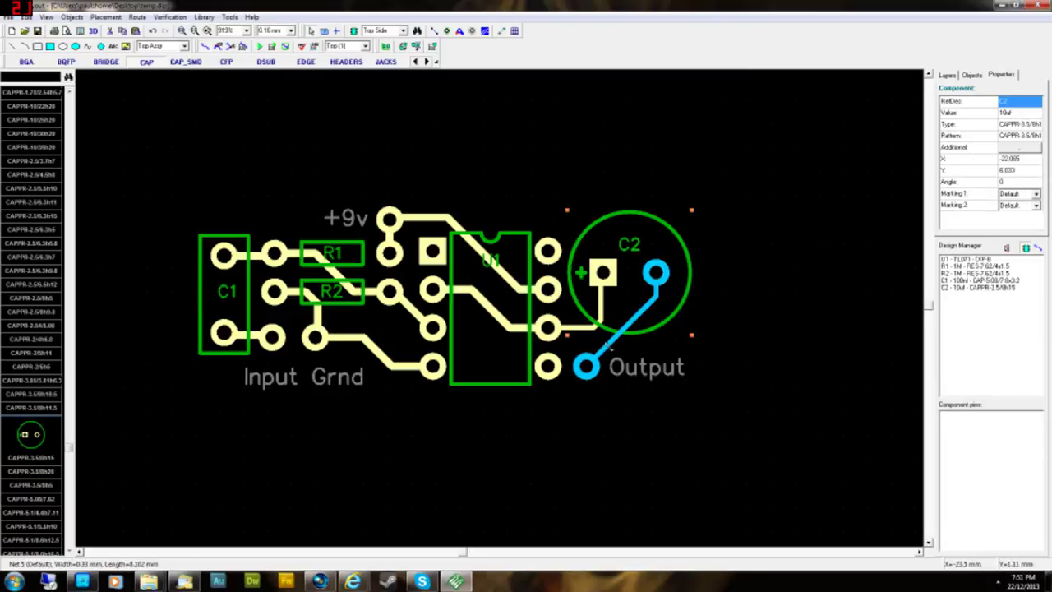
drag(603, 350, 612, 361)
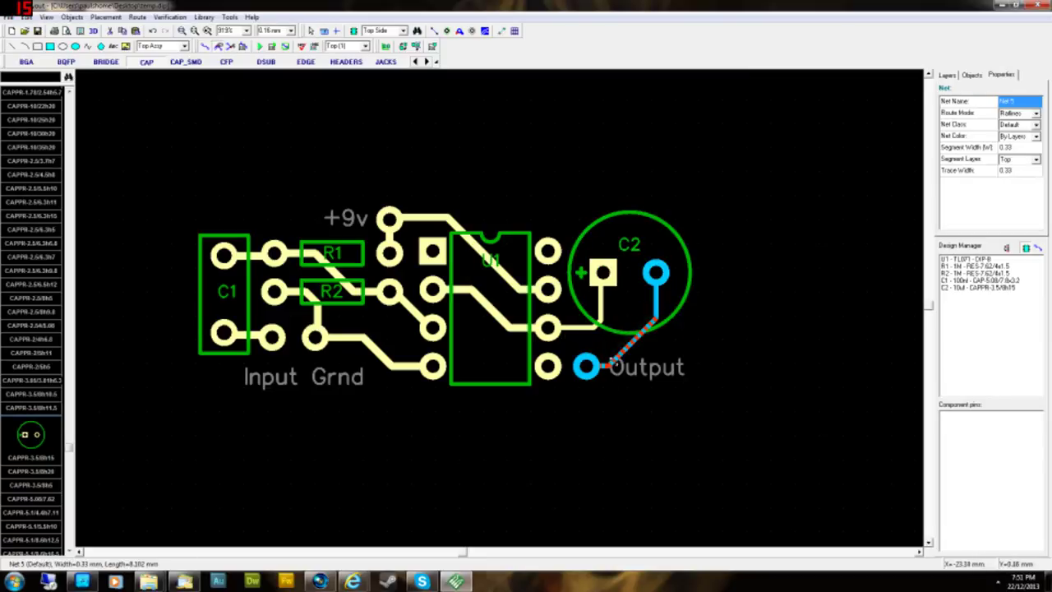
click(639, 441)
- Set a custom net width of 0.5 mm for the net joining U1 to C2's positive pad
right_click(574, 327)
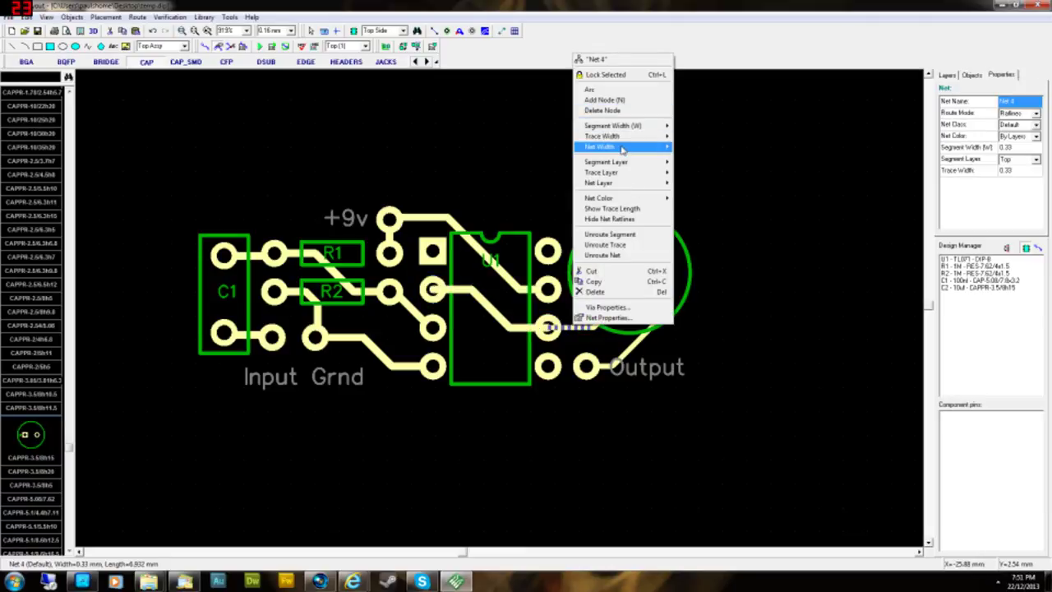
mouse_move(625, 146)
click(705, 181)
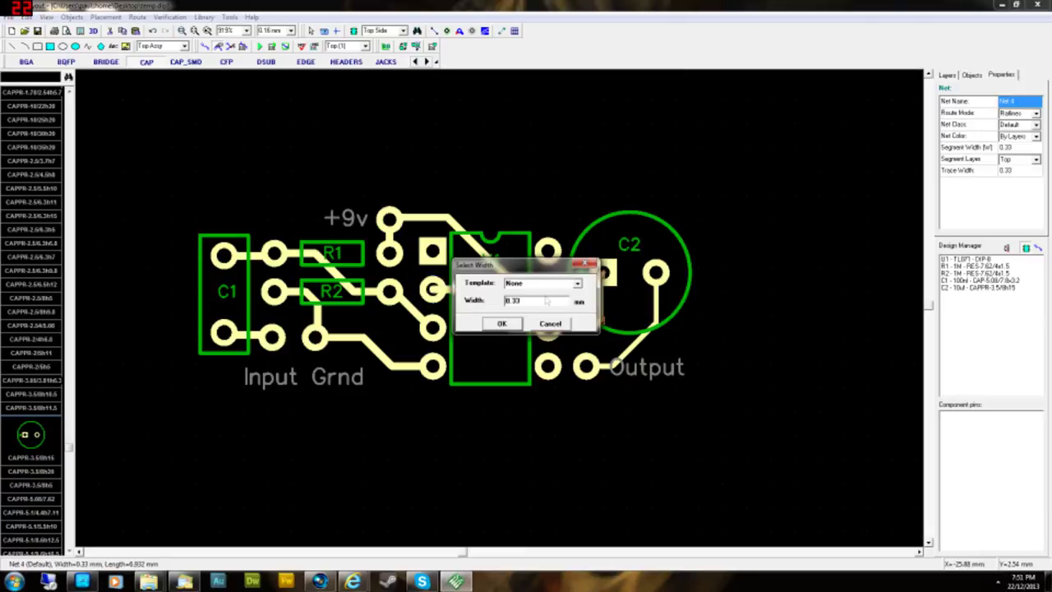
key(Return)
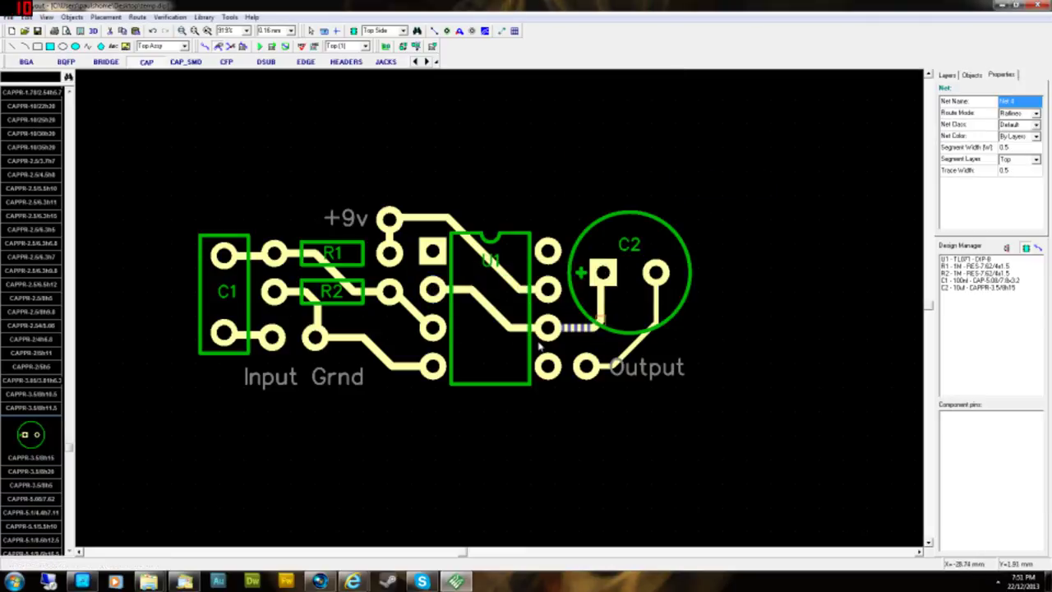
- Set a custom net width of 0.5 mm for the net between C2's negative pad and the Output pad
click(627, 355)
right_click(630, 357)
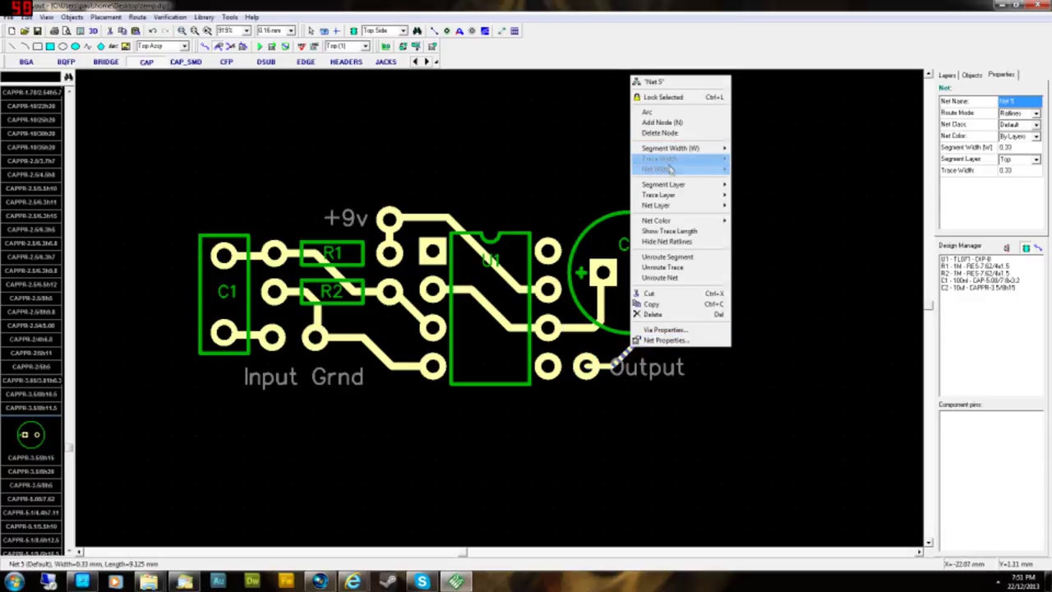
mouse_move(682, 169)
click(781, 204)
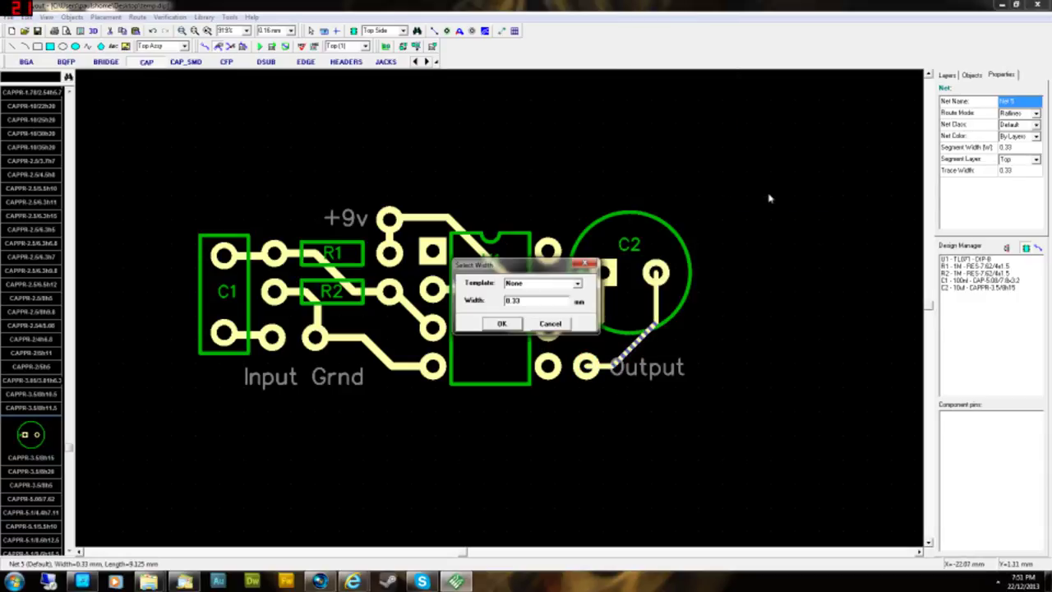
key(BackSpace)
text(5)
key(Return)
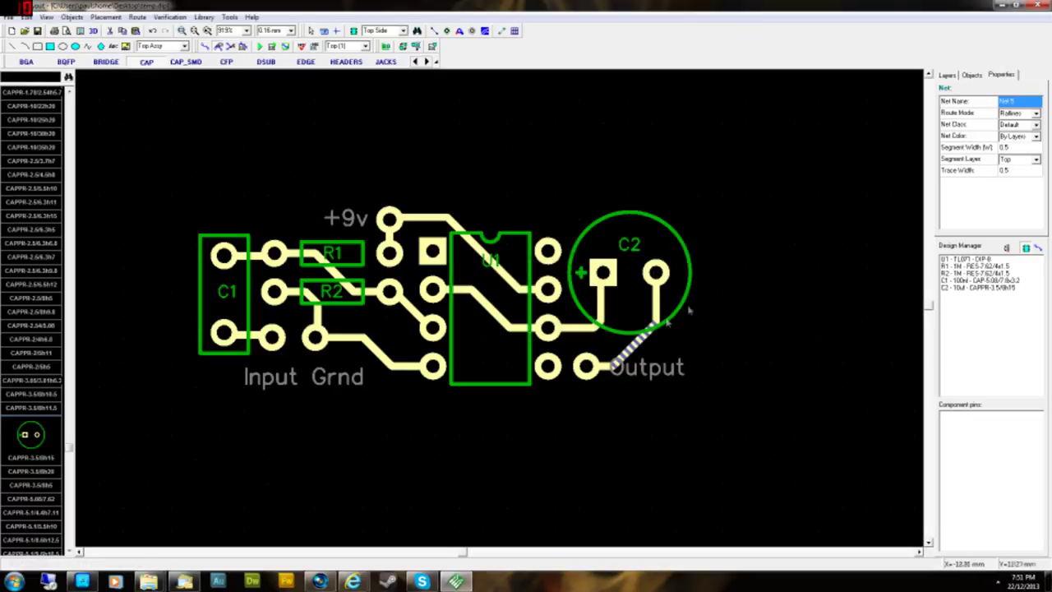
click(791, 235)
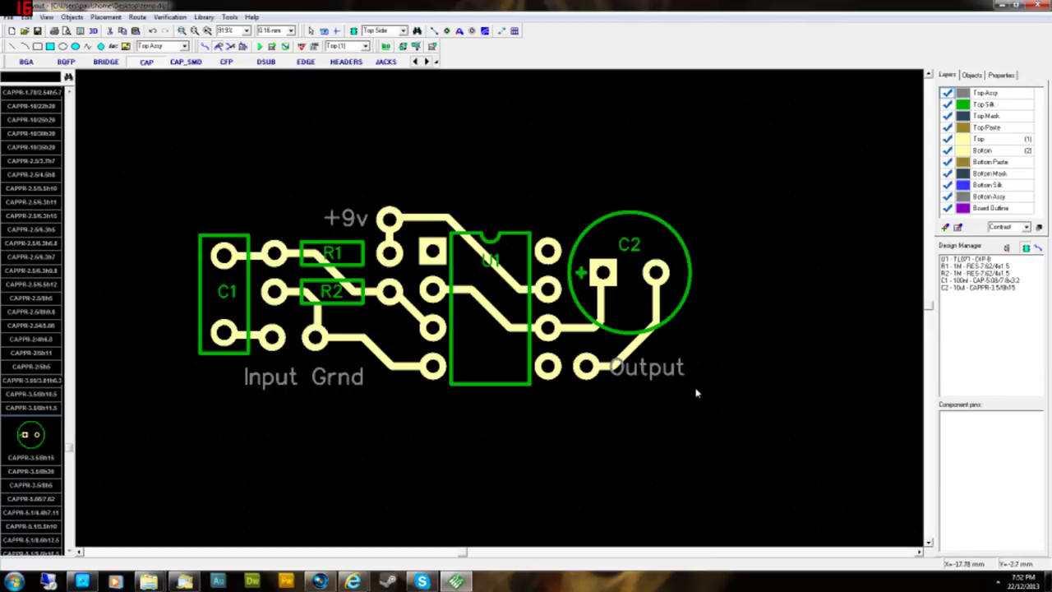
- Nudge C2 slightly left so its pads line up with the vertical traces below them
click(678, 235)
drag(679, 235, 676, 235)
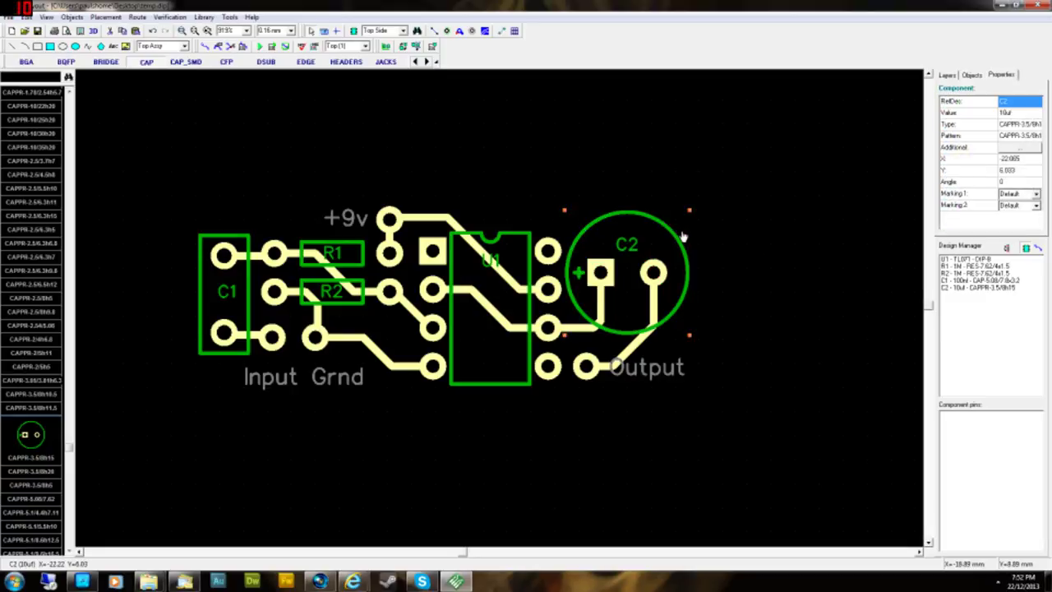
click(791, 305)
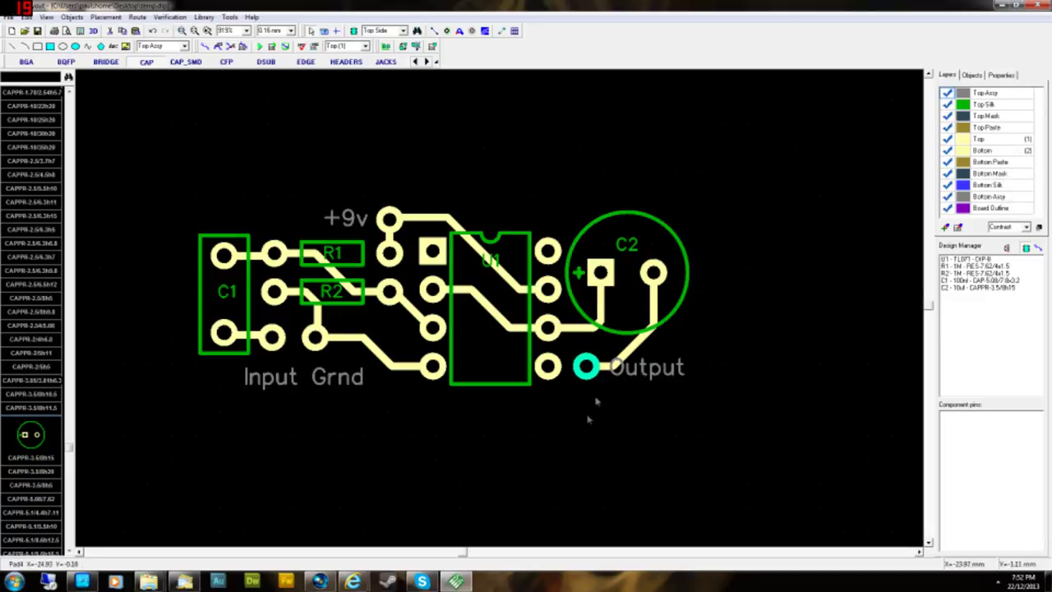
- Move the Grnd and Input labels up closer to their pads and nudge the Output label slightly right
drag(341, 383, 342, 374)
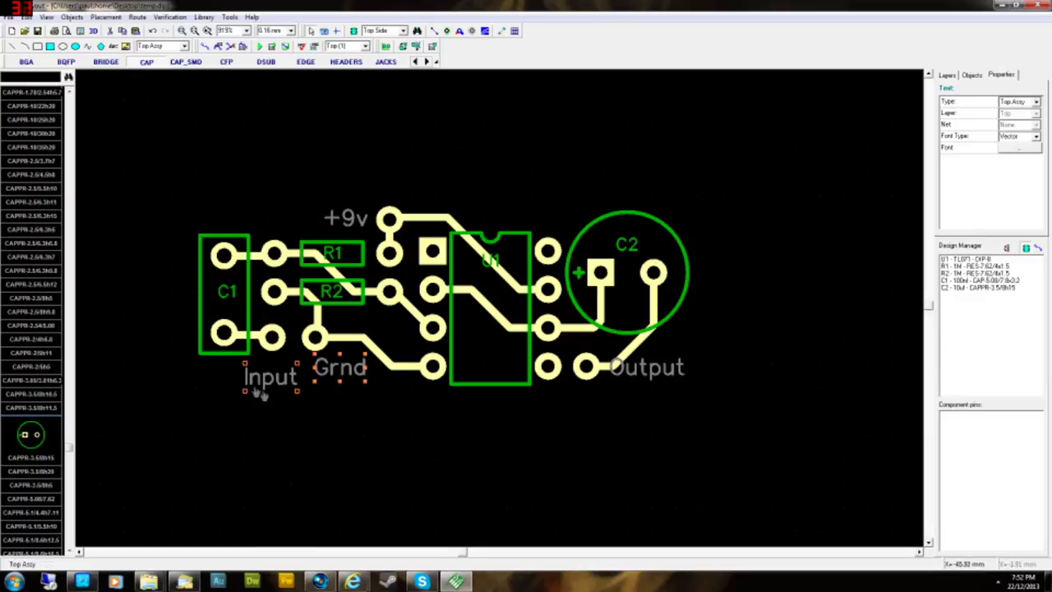
drag(258, 392, 255, 386)
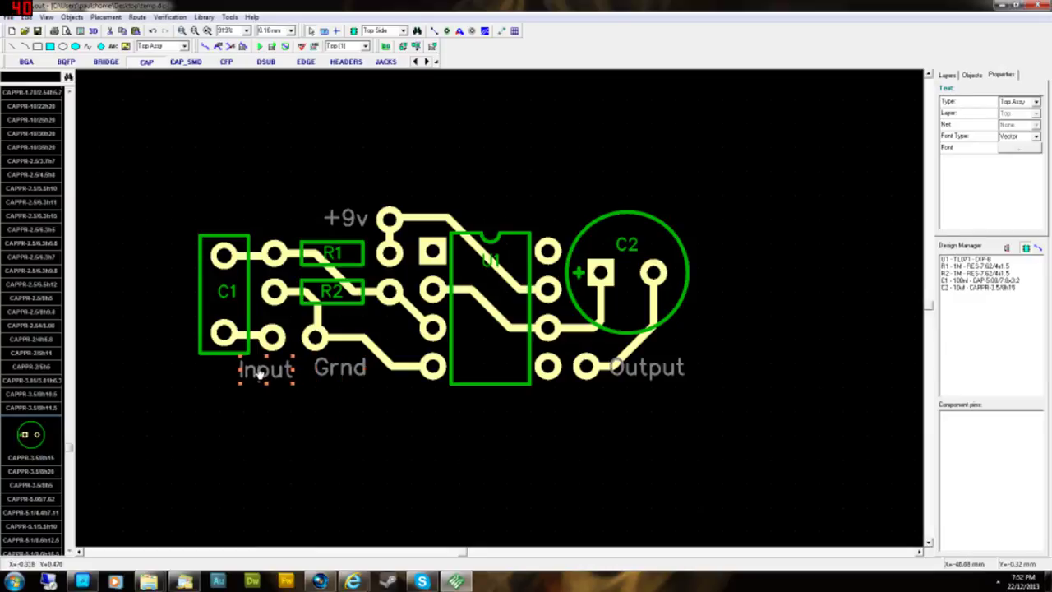
click(312, 474)
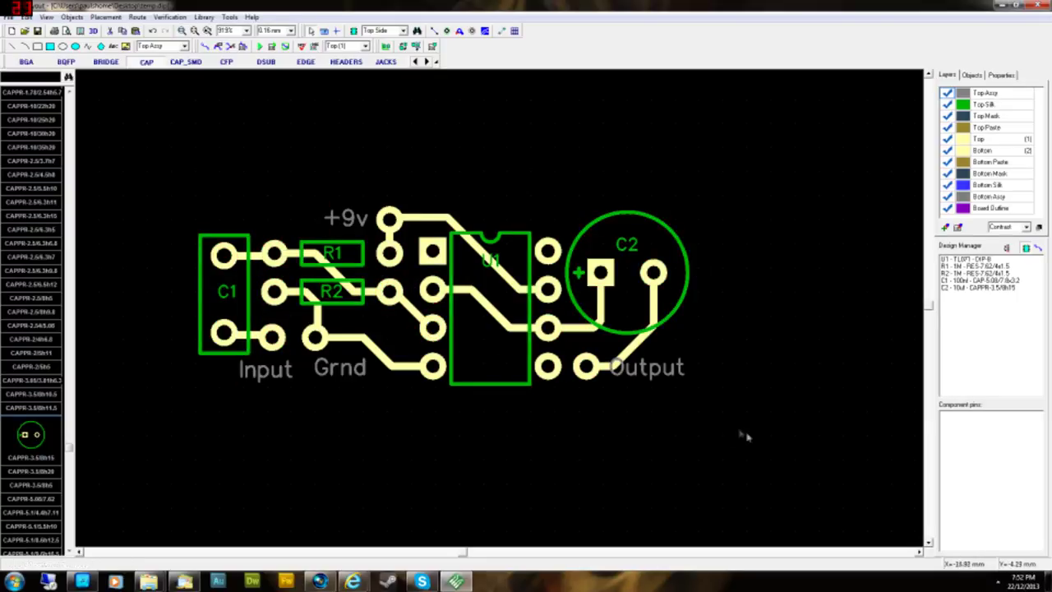
click(693, 378)
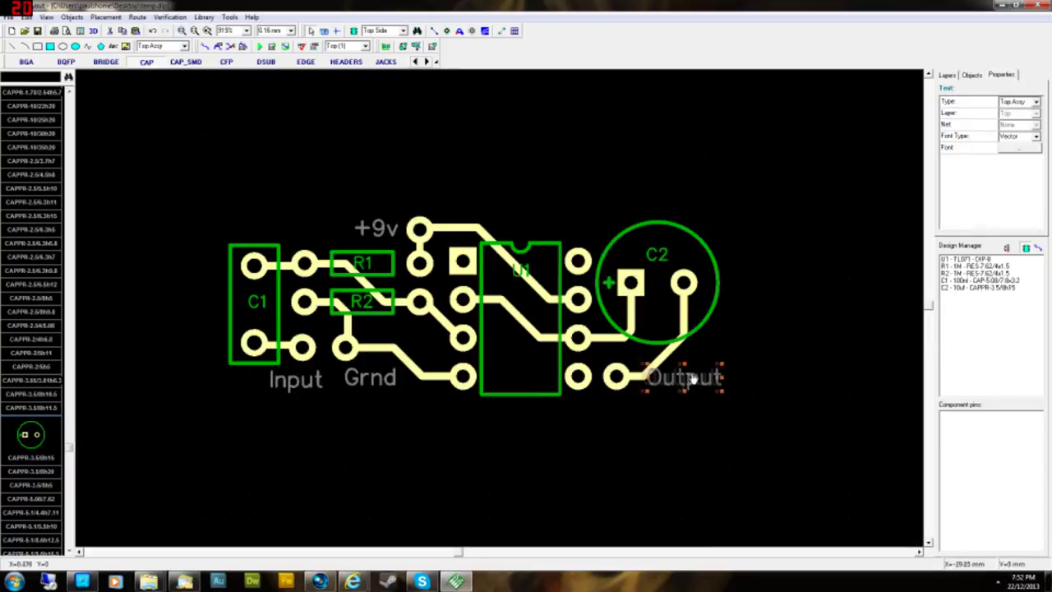
click(556, 491)
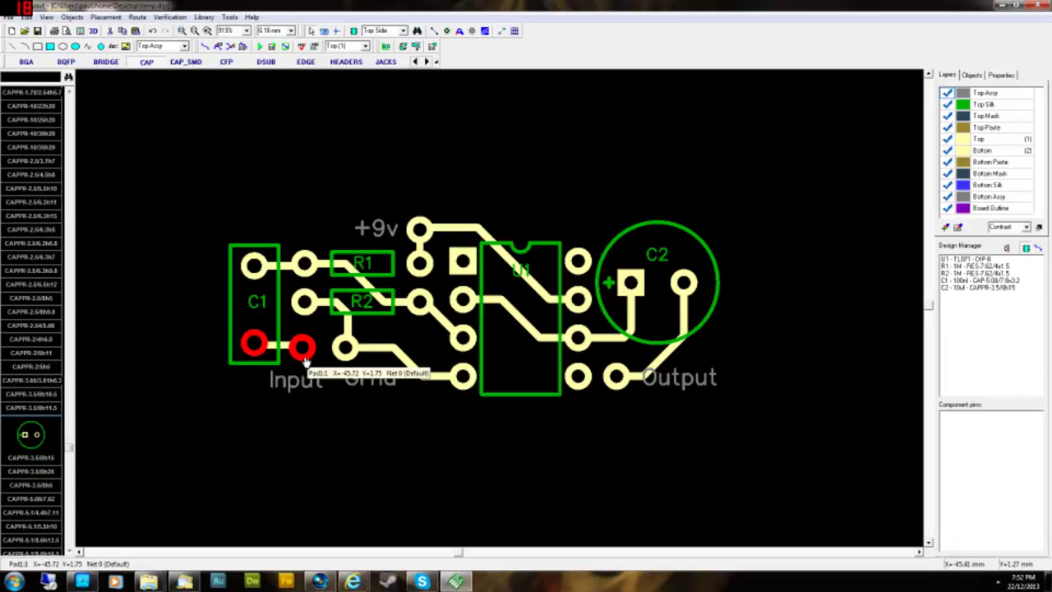
- Move the Input pad straight down, away from C1's lower pad, onto the Input label
drag(304, 361, 306, 391)
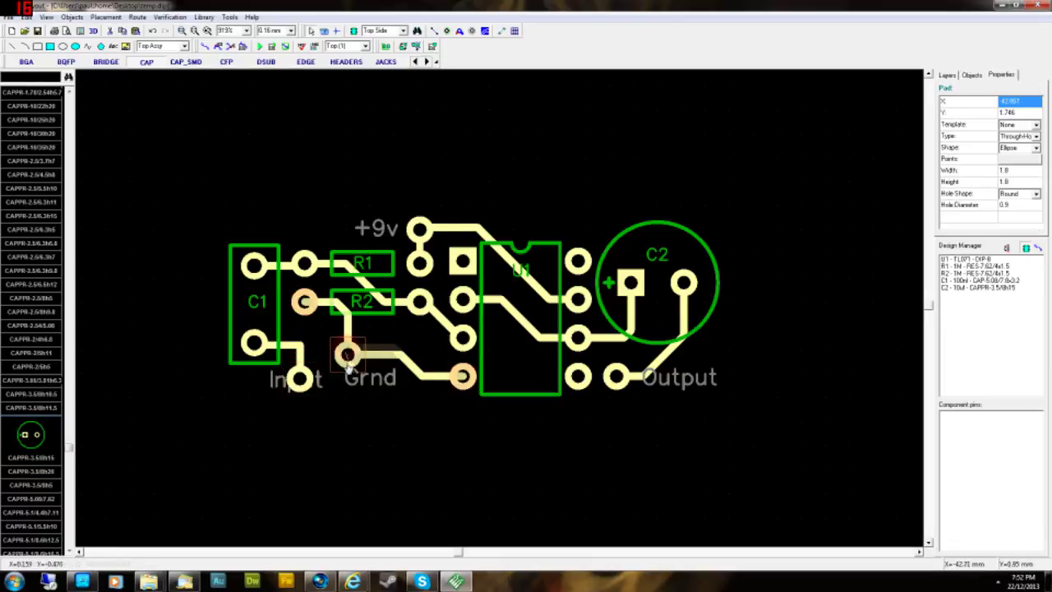